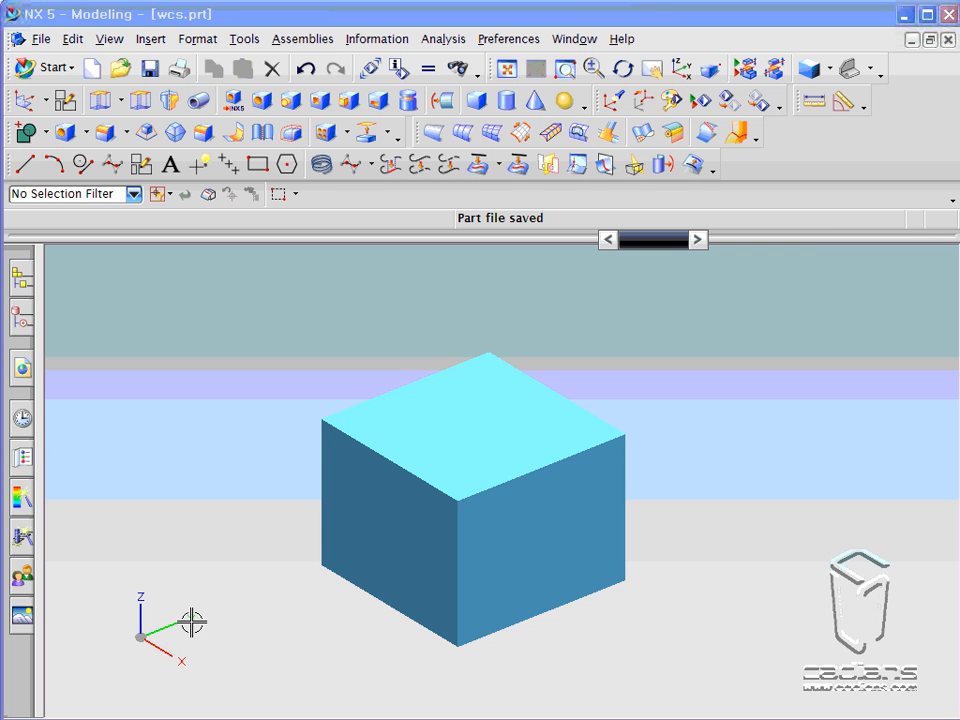
# Move the WCS origin to the block's upper corner at ZC 50 mm, directly above the current origin.
pyautogui.click(205, 40)
pyautogui.moveTo(228, 187)
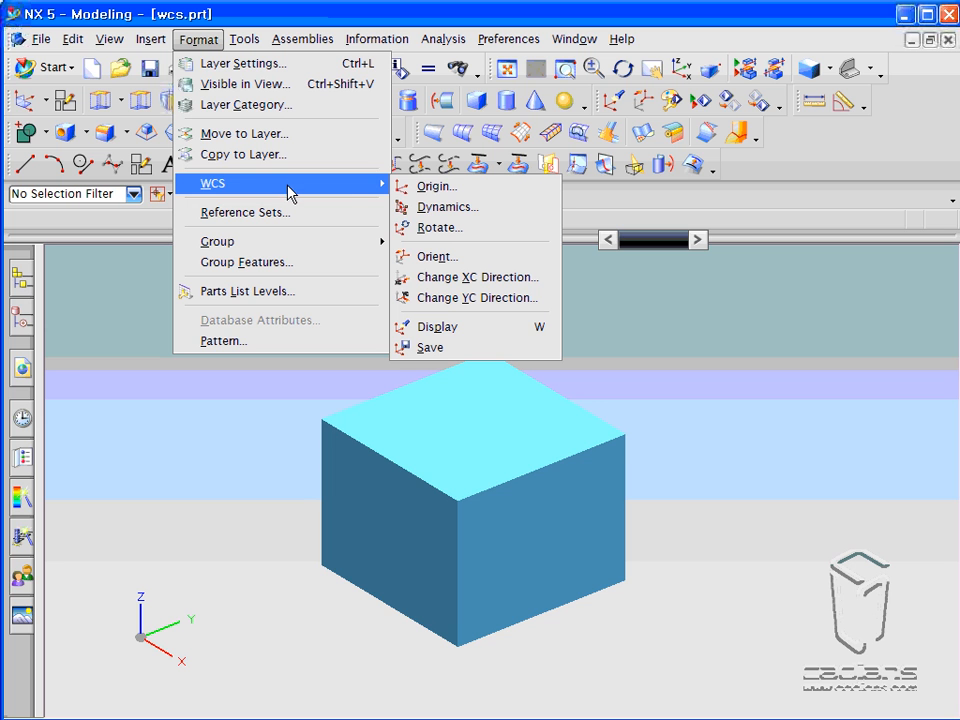
pyautogui.click(428, 190)
pyautogui.moveTo(800, 72); pyautogui.dragTo(800, 132)
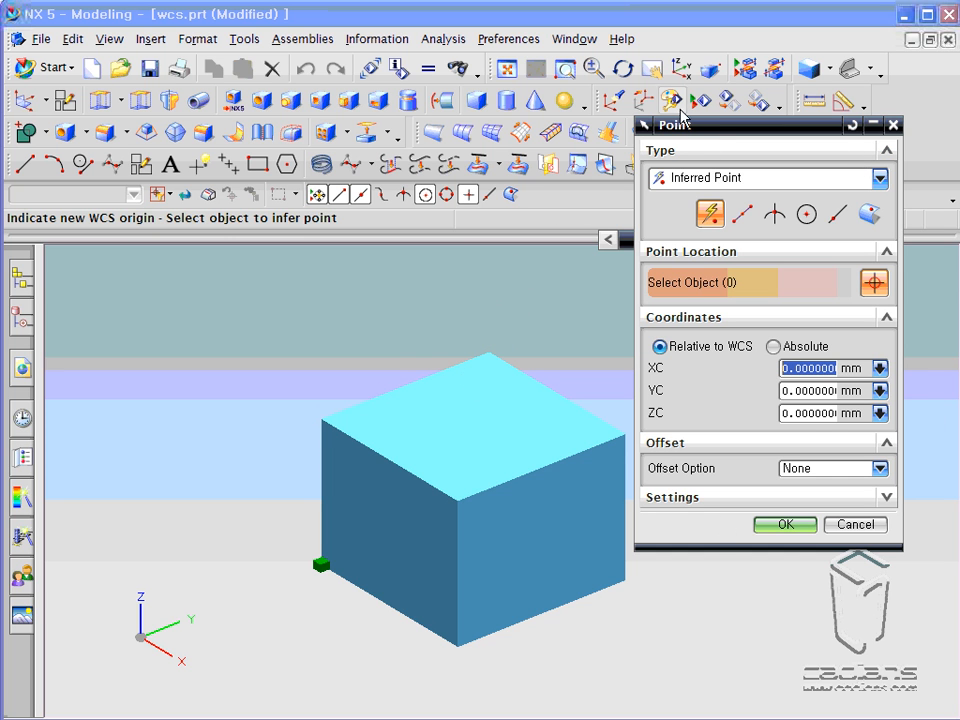
pyautogui.click(322, 419)
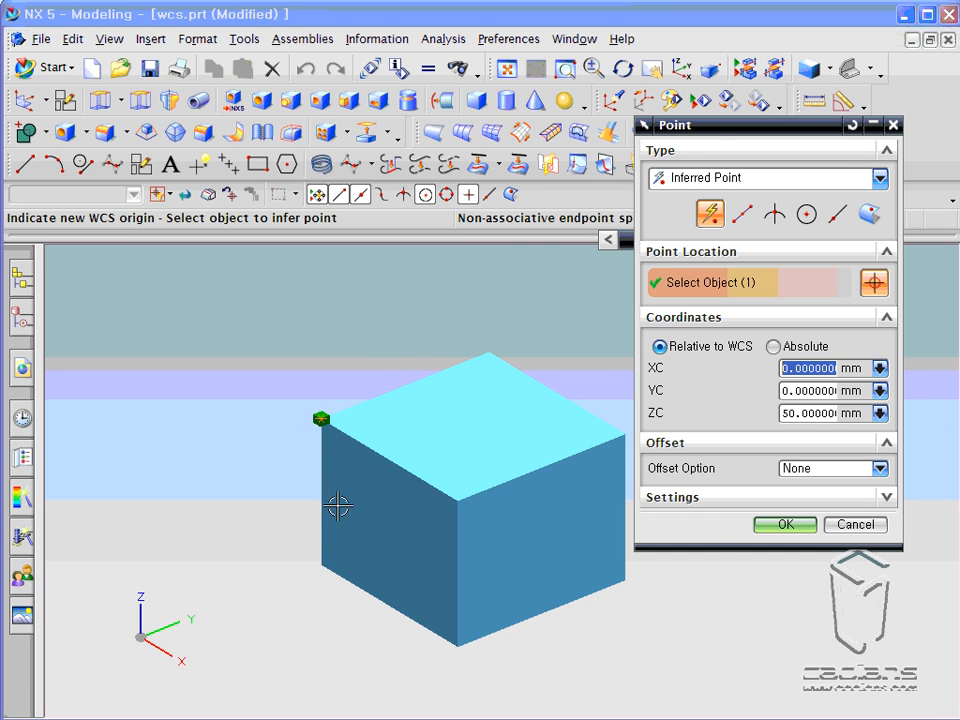
pyautogui.click(785, 523)
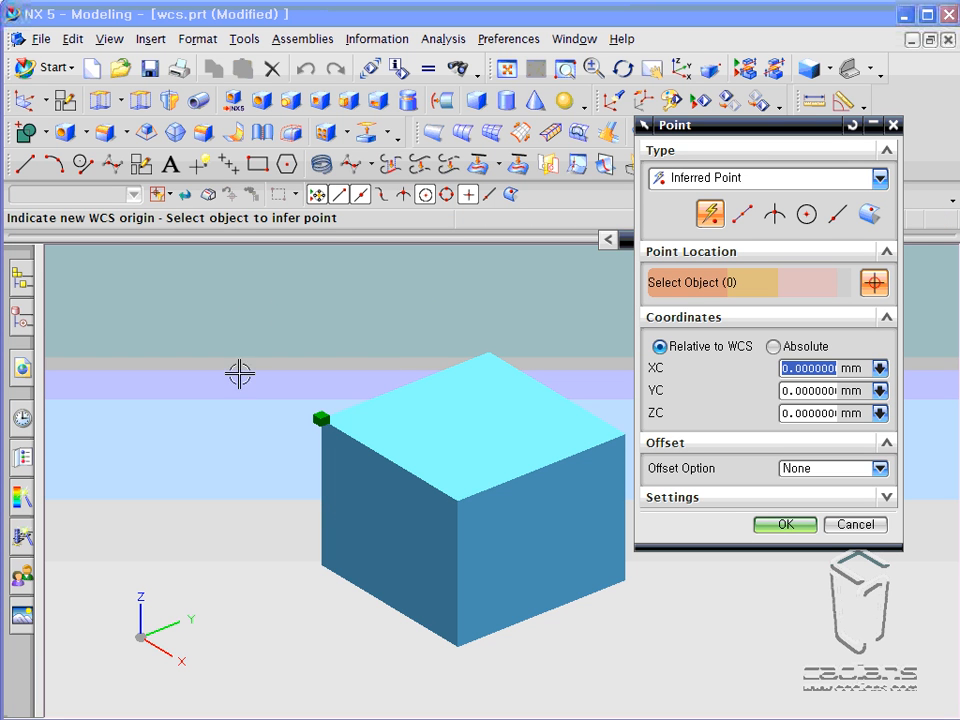
pyautogui.click(850, 524)
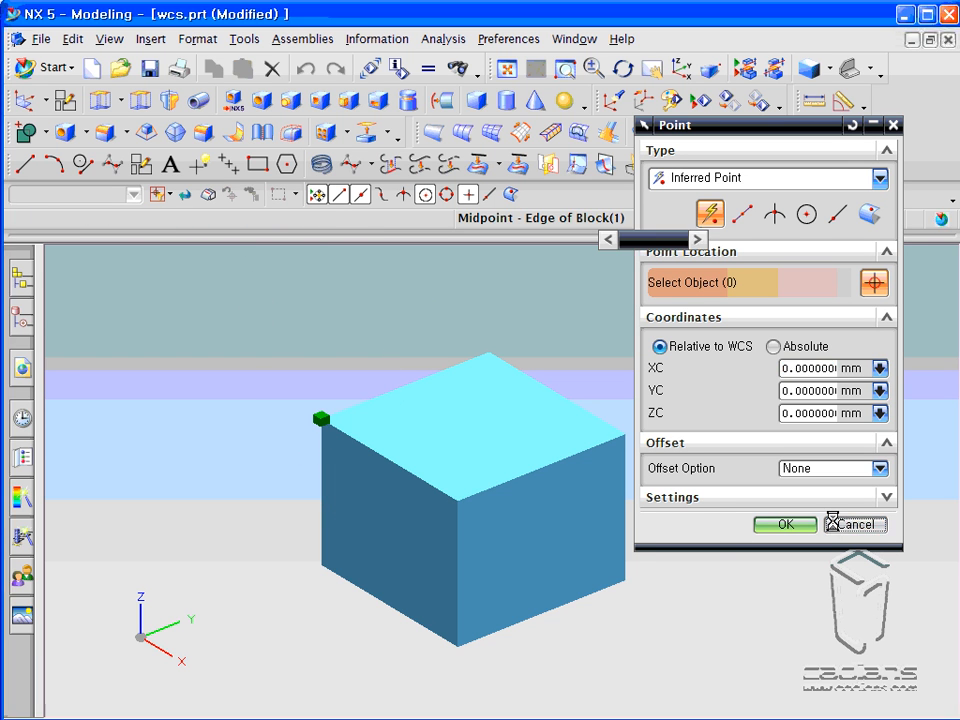
# Turn on the display of the WCS in the graphics area.
pyautogui.click(197, 40)
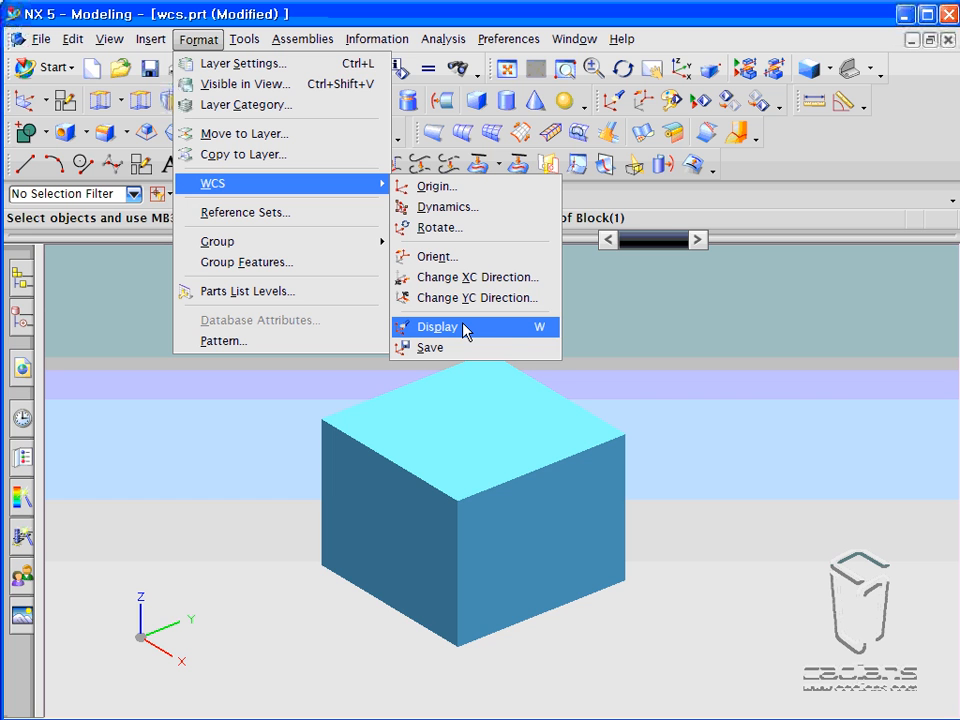
pyautogui.click(560, 327)
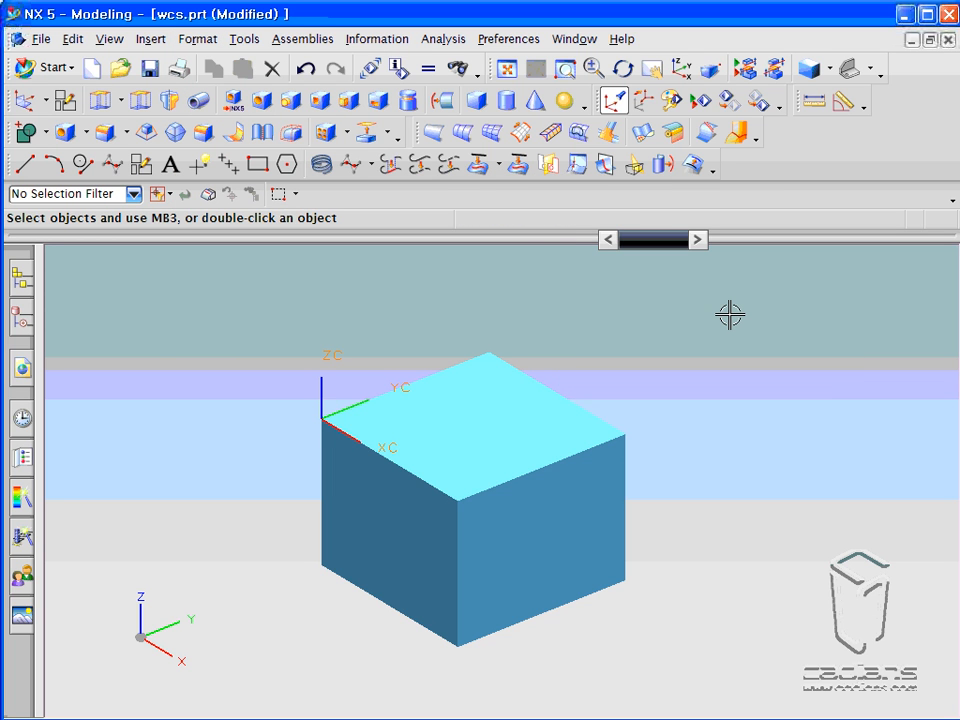
pyautogui.scroll(2, 387, 317)
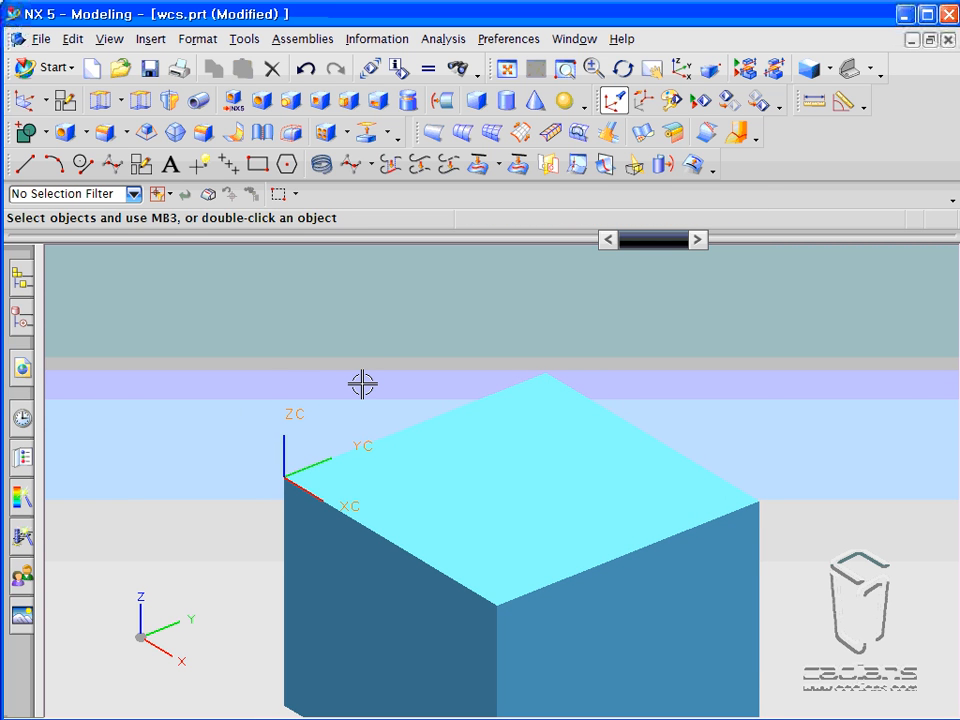
pyautogui.scroll(-2, 355, 388)
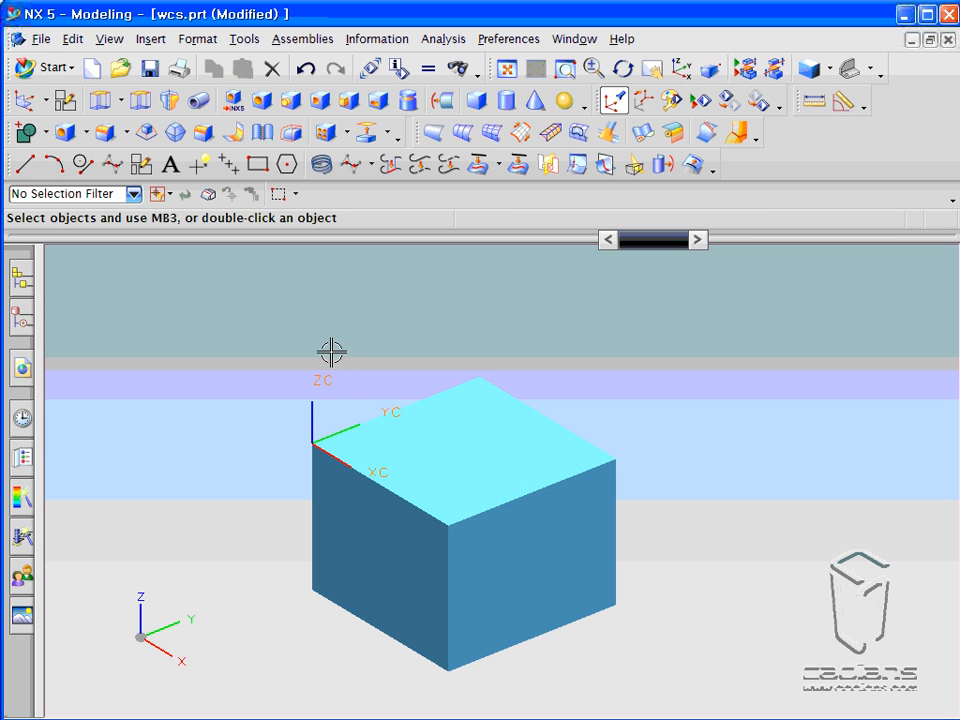
# Move the WCS origin to the midpoint of the top face's front-right edge using the Control Point type.
pyautogui.click(198, 39)
pyautogui.click(480, 190)
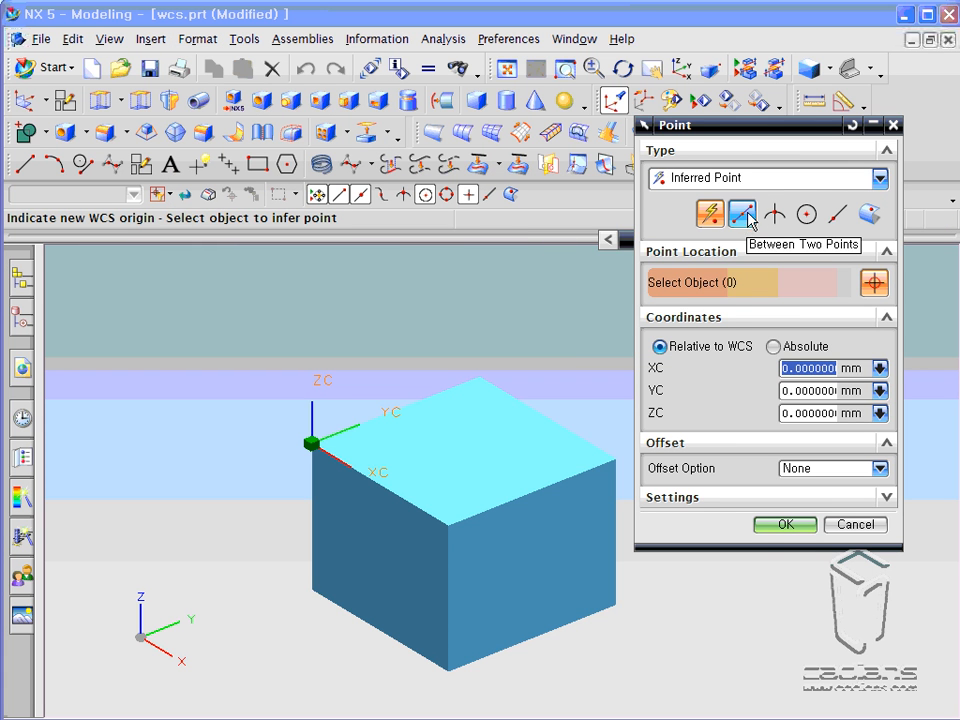
pyautogui.click(763, 184)
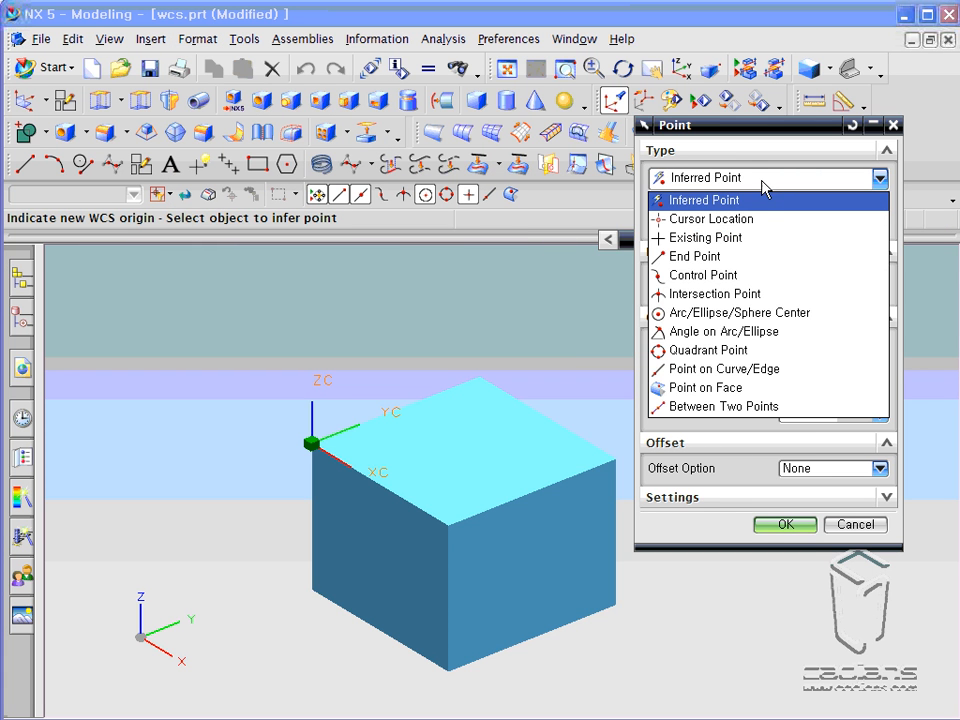
pyautogui.click(746, 278)
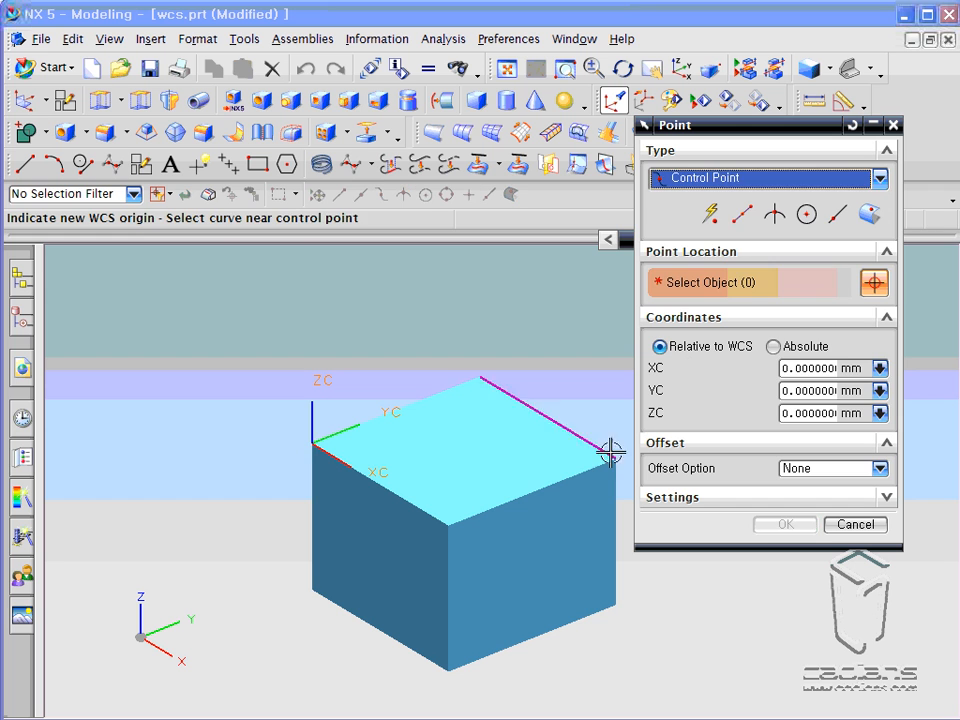
pyautogui.click(527, 491)
pyautogui.click(800, 525)
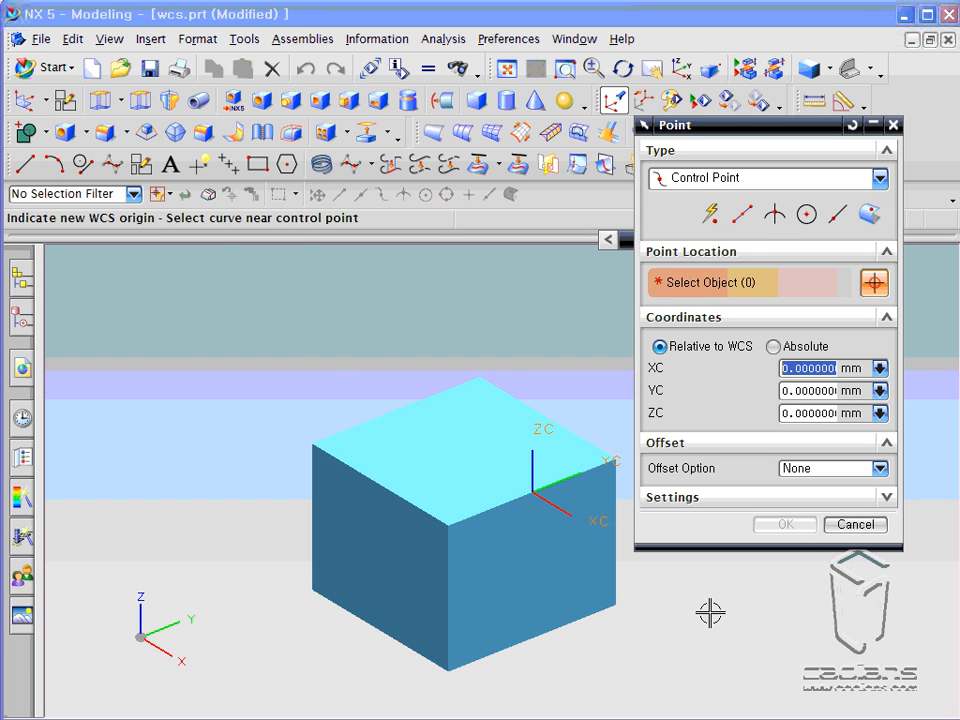
pyautogui.keyDown('shift'); pyautogui.moveTo(711, 615); pyautogui.dragTo(670, 603, button='middle'); pyautogui.keyUp('shift')
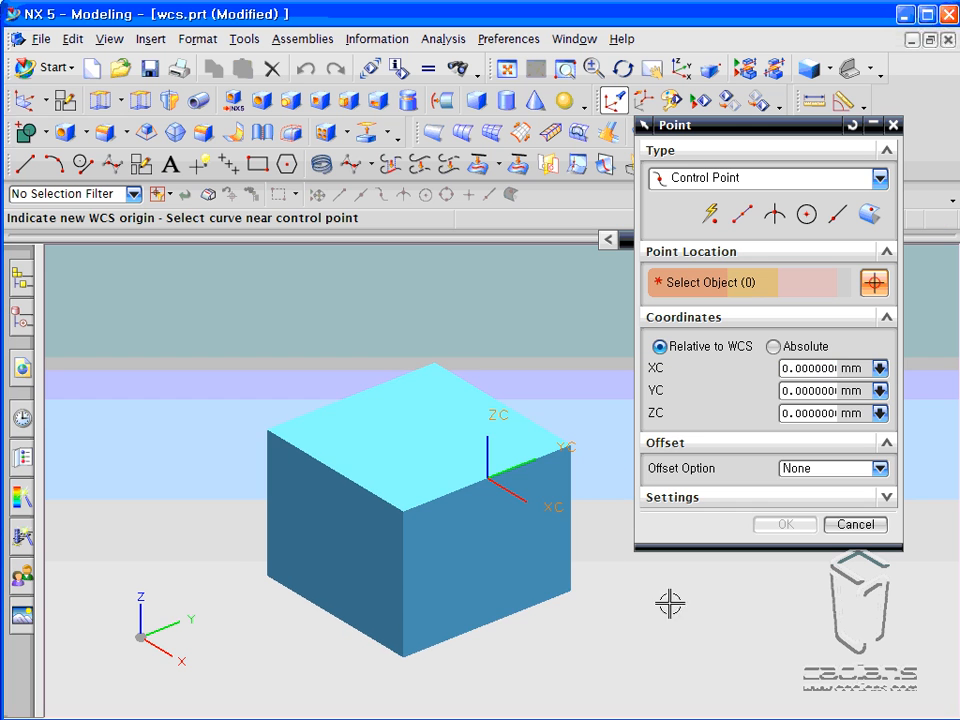
pyautogui.click(855, 525)
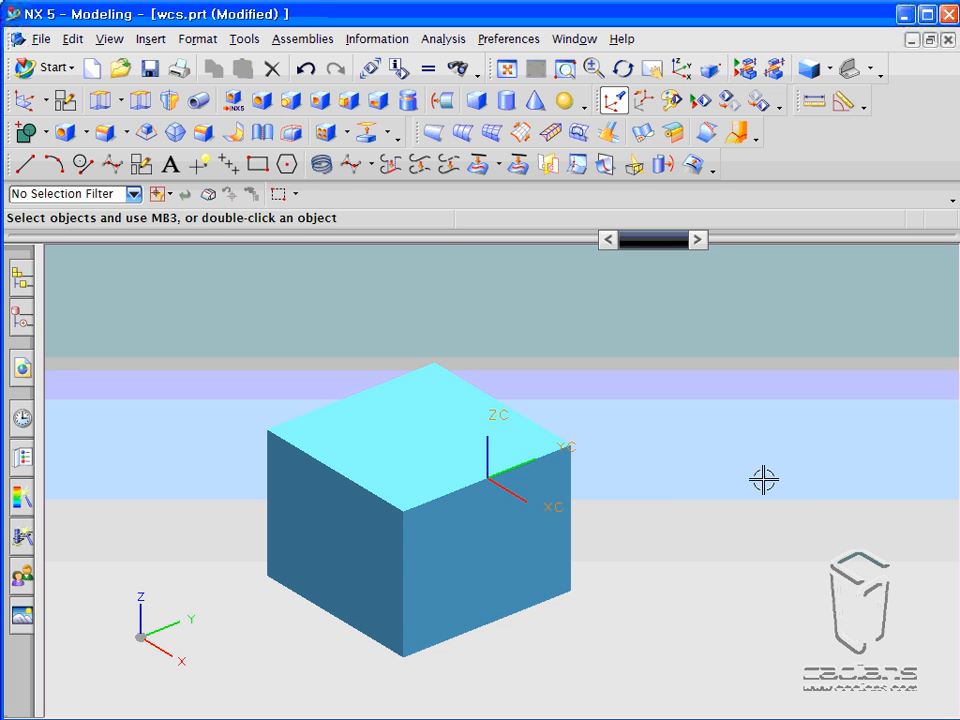
# Draw a basic-curve circle about 29 mm in diameter on the block's top face, placing it by cursor location.
pyautogui.moveTo(760, 481)
pyautogui.mouseDown(button='middle')
pyautogui.moveTo(733, 446)
pyautogui.moveTo(748, 446)
pyautogui.moveTo(729, 435)
pyautogui.moveTo(761, 457)
pyautogui.moveTo(754, 491)
pyautogui.moveTo(754, 470)
pyautogui.mouseUp(button='middle')
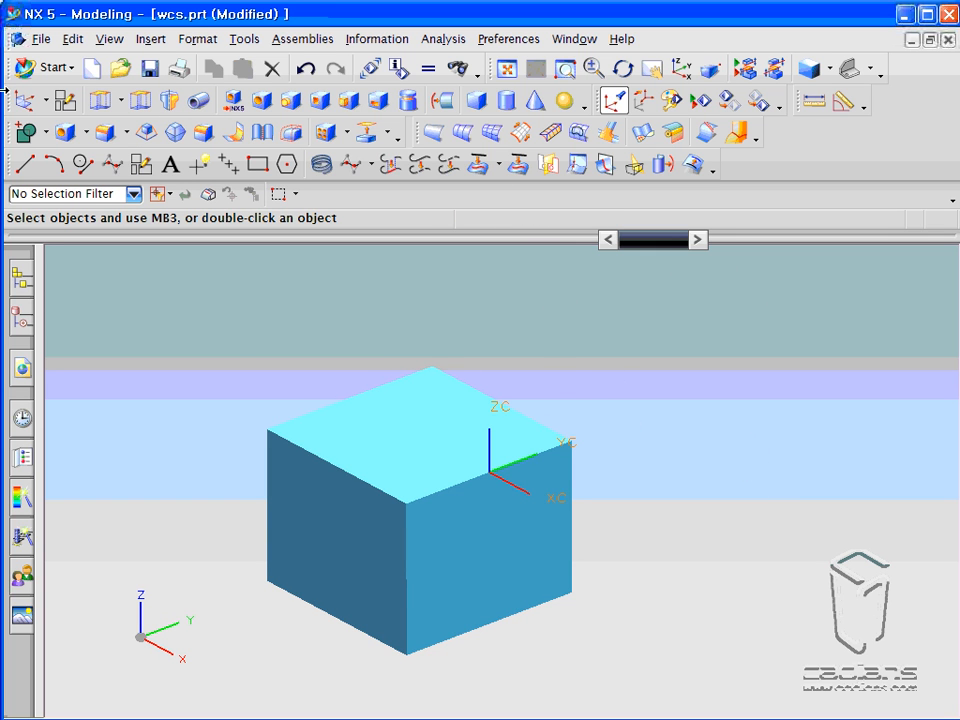
pyautogui.click(84, 164)
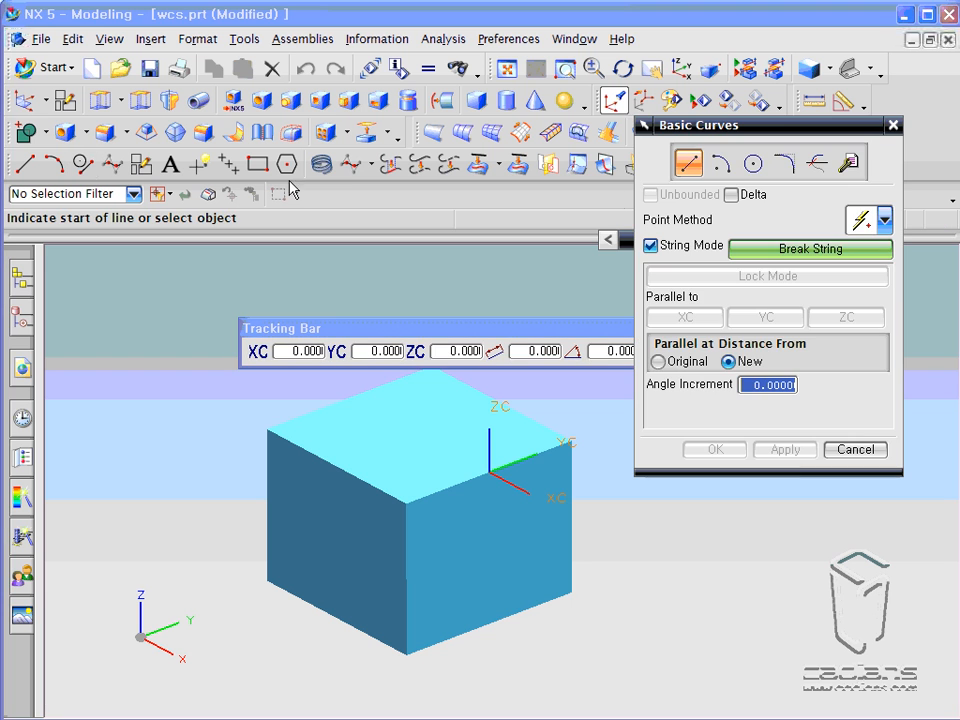
pyautogui.click(753, 163)
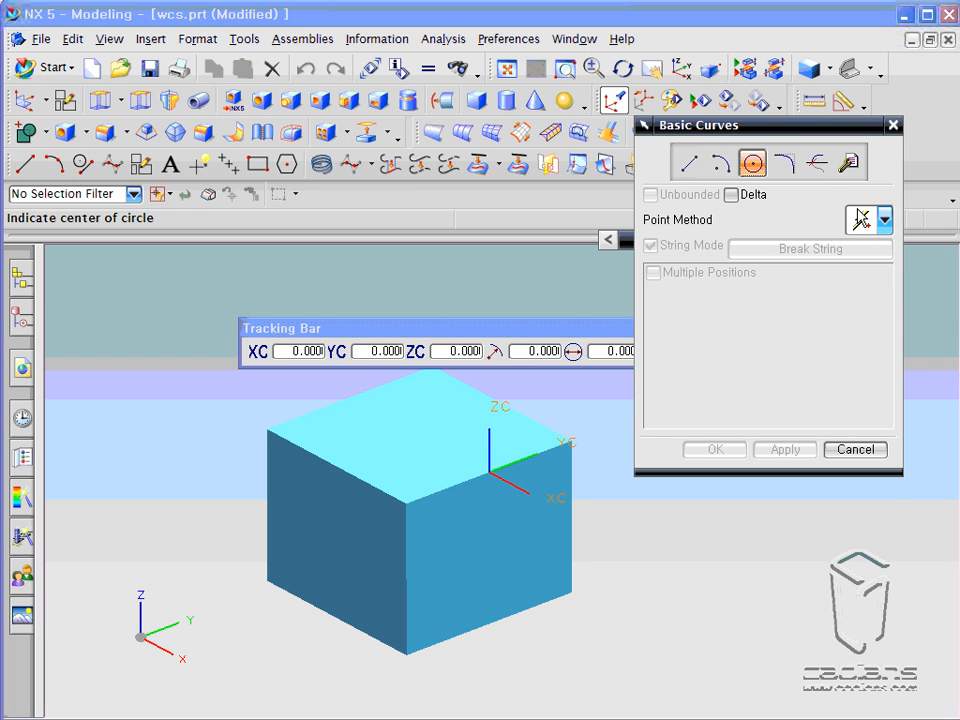
pyautogui.click(862, 220)
pyautogui.click(864, 275)
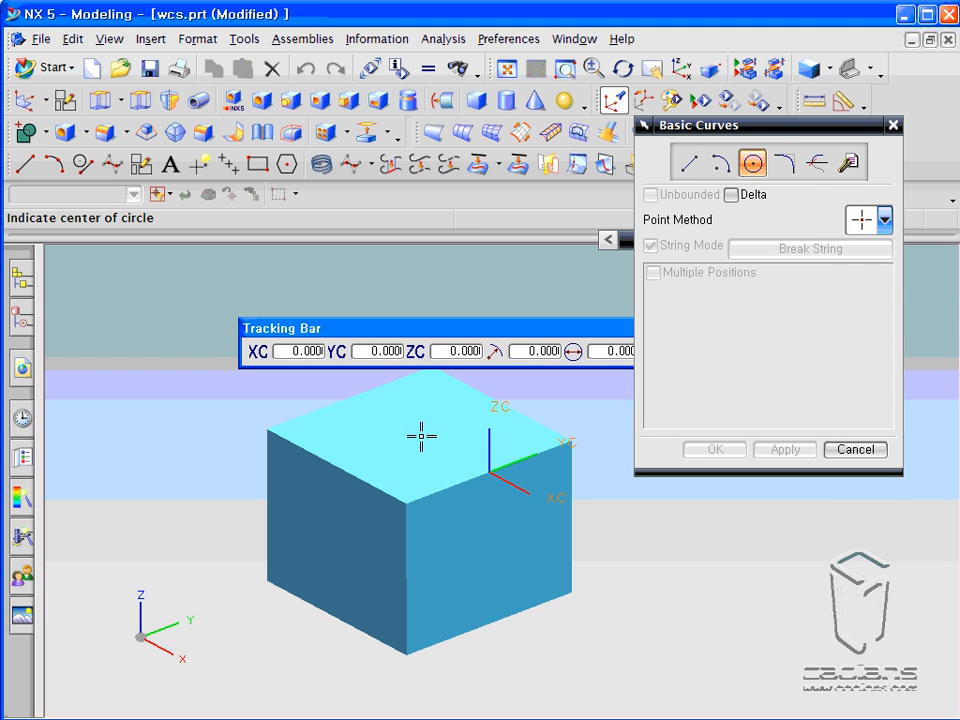
pyautogui.click(421, 436)
pyautogui.click(439, 456)
pyautogui.moveTo(448, 525); pyautogui.dragTo(456, 553, button='middle')
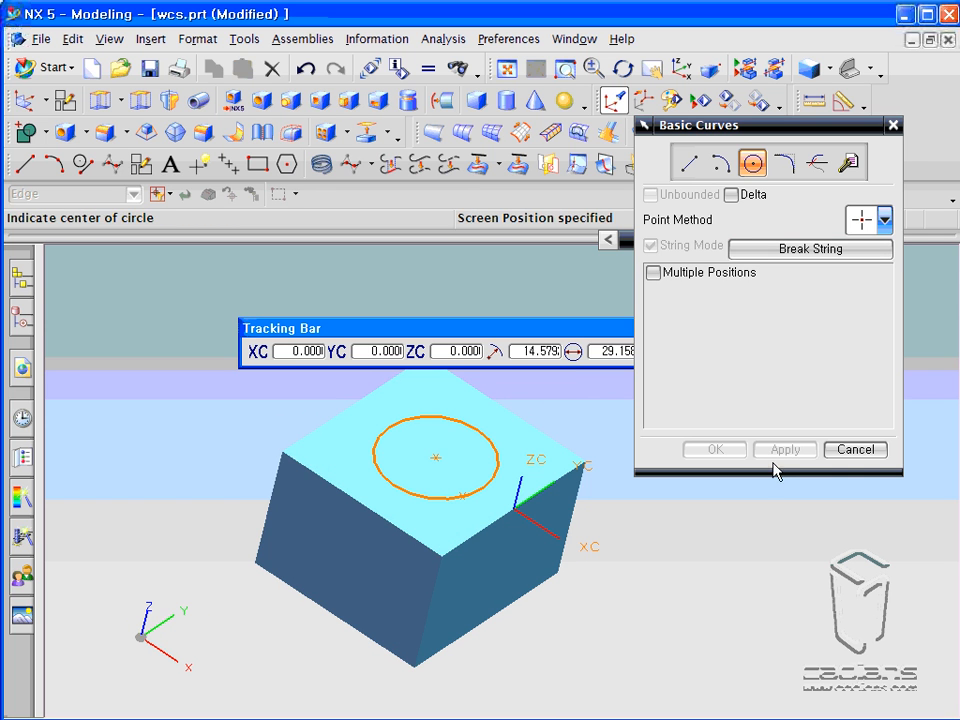
pyautogui.click(855, 449)
pyautogui.moveTo(842, 536); pyautogui.dragTo(836, 510, button='middle')
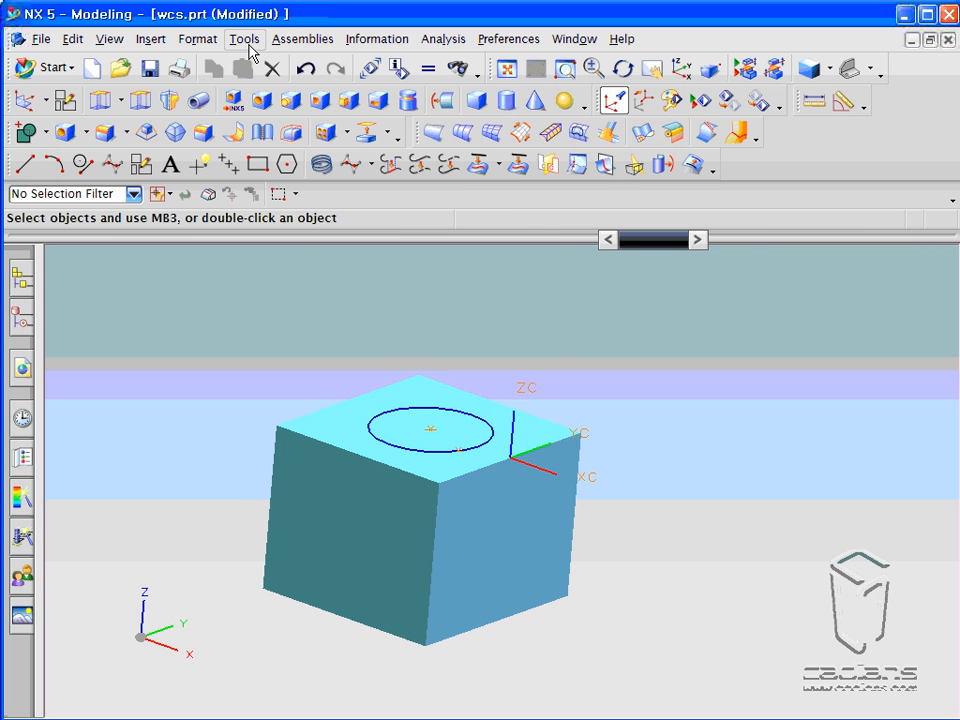
# Use WCS Dynamics to move the origin to the left corner of the block's top face.
pyautogui.click(199, 39)
pyautogui.moveTo(205, 184)
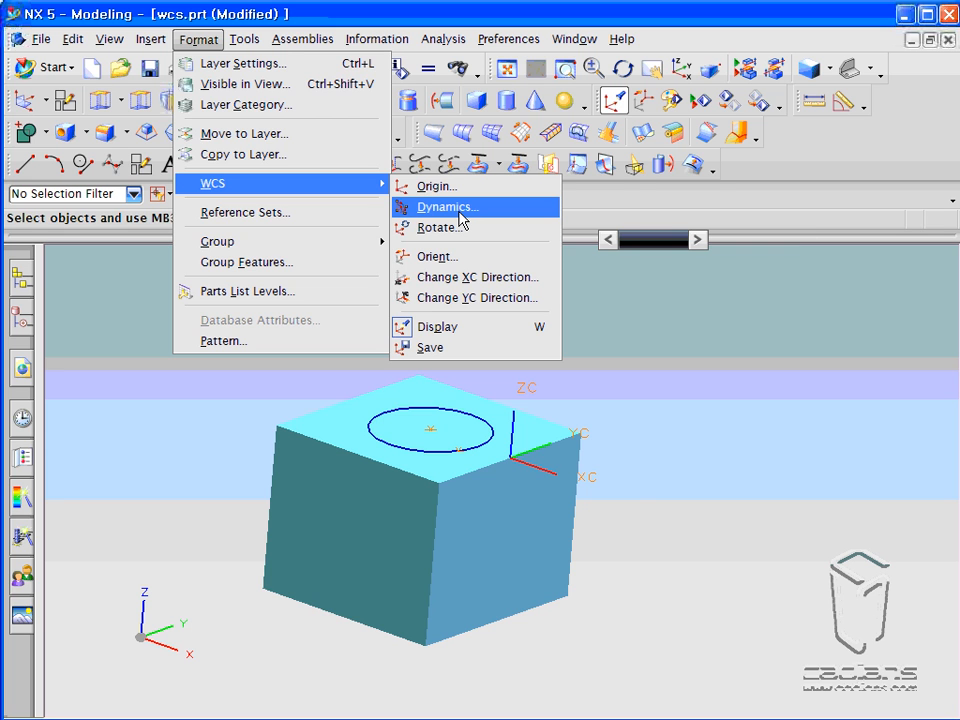
pyautogui.click(459, 207)
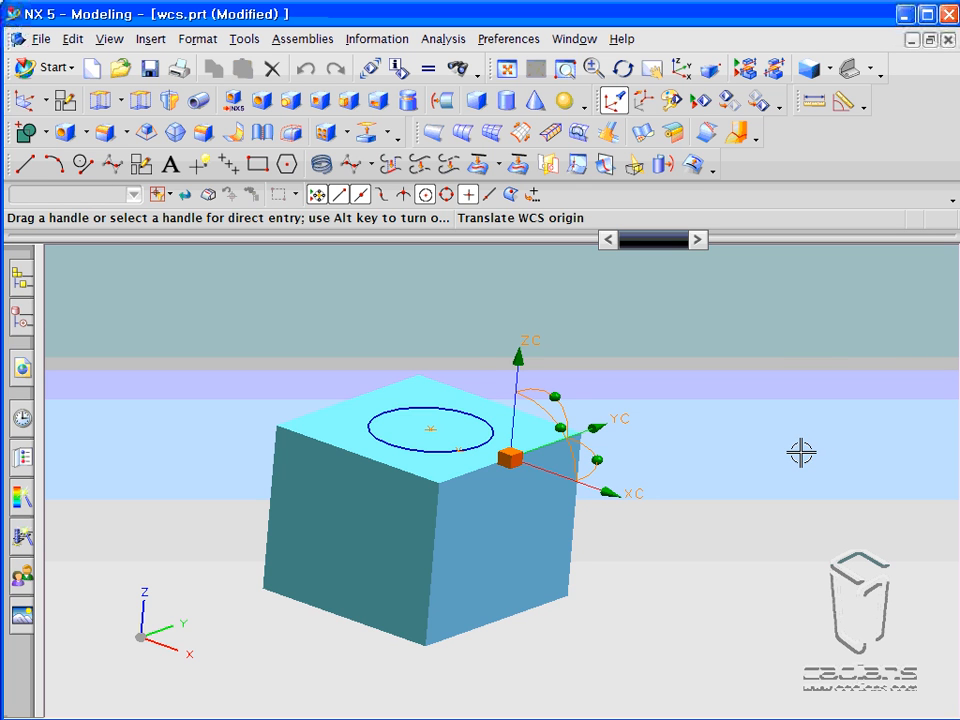
pyautogui.moveTo(801, 450); pyautogui.dragTo(779, 446, button='middle')
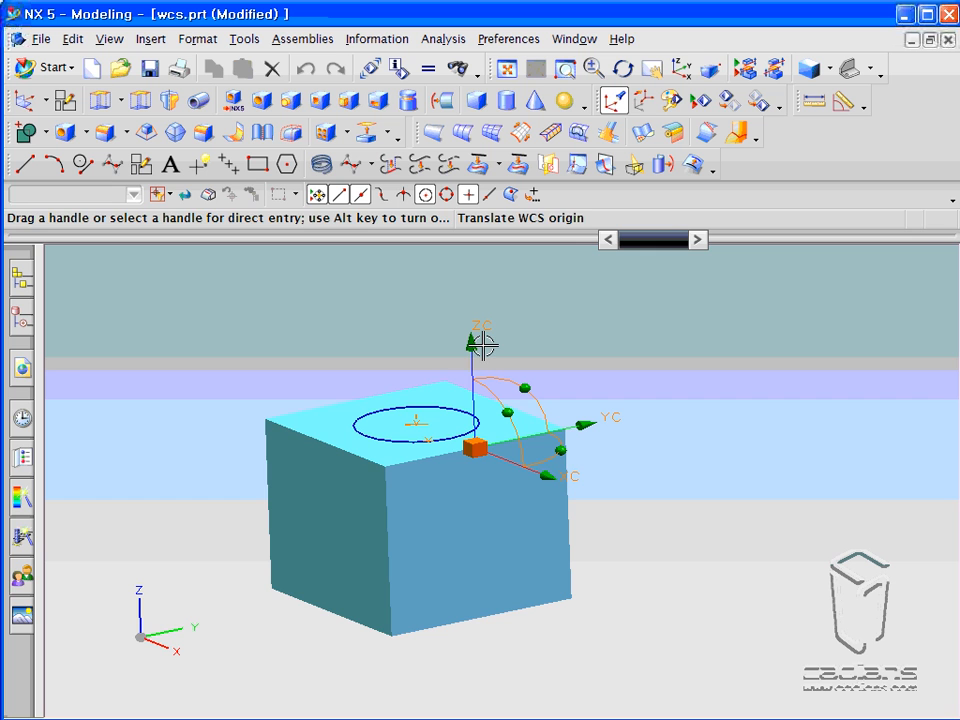
pyautogui.click(485, 448)
pyautogui.click(478, 447)
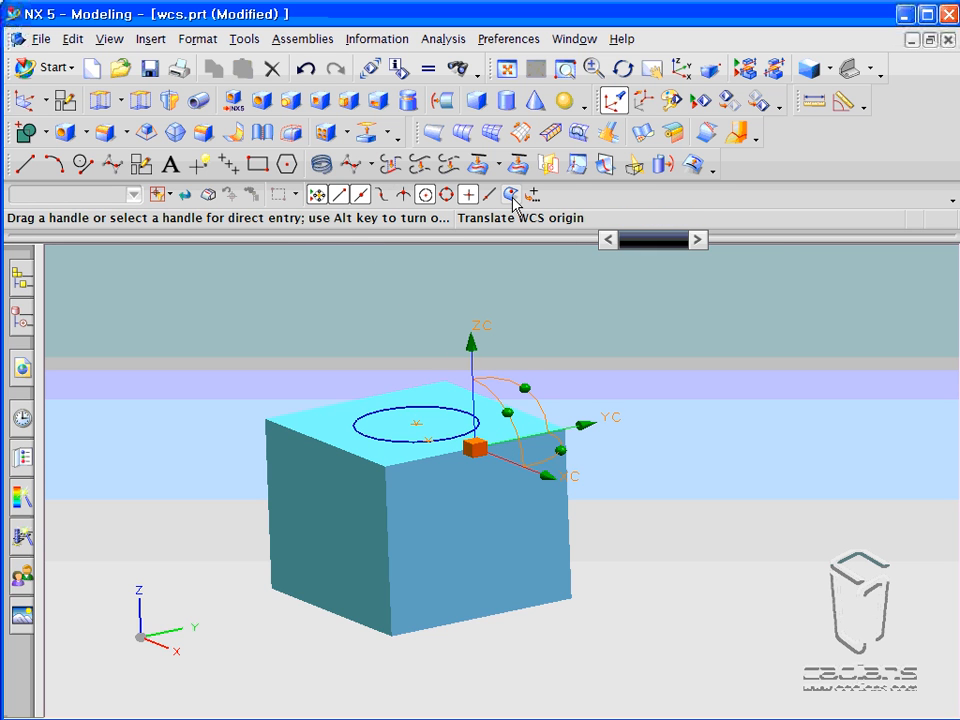
pyautogui.click(260, 420)
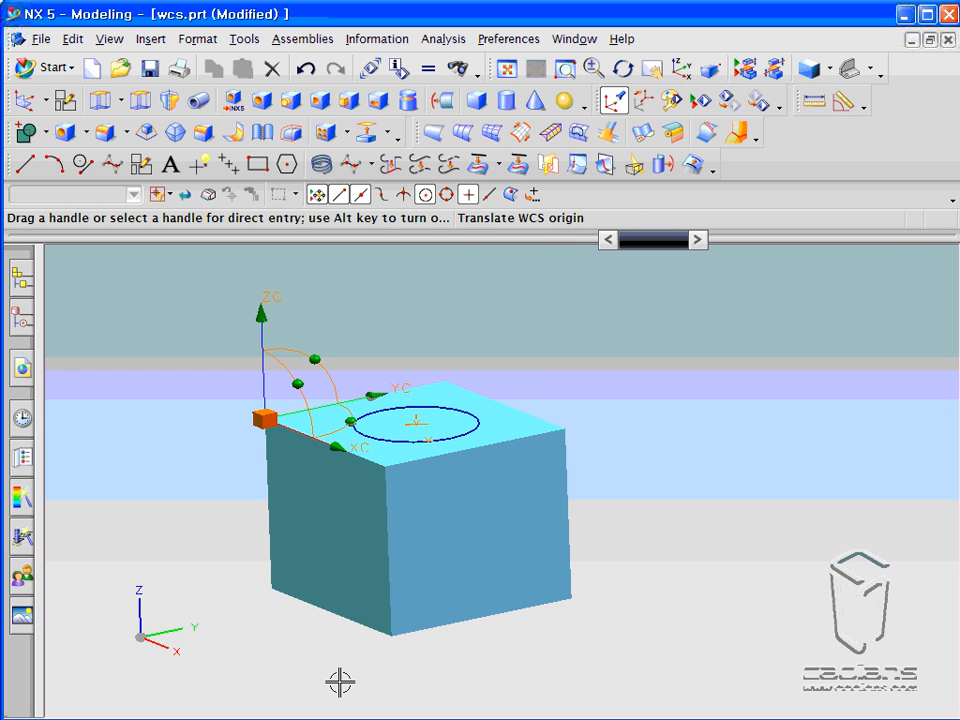
# Rotate the WCS 90° about the XC axis and move its origin to the block's lower left corner.
pyautogui.click(316, 358)
pyautogui.moveTo(320, 357); pyautogui.dragTo(240, 403)
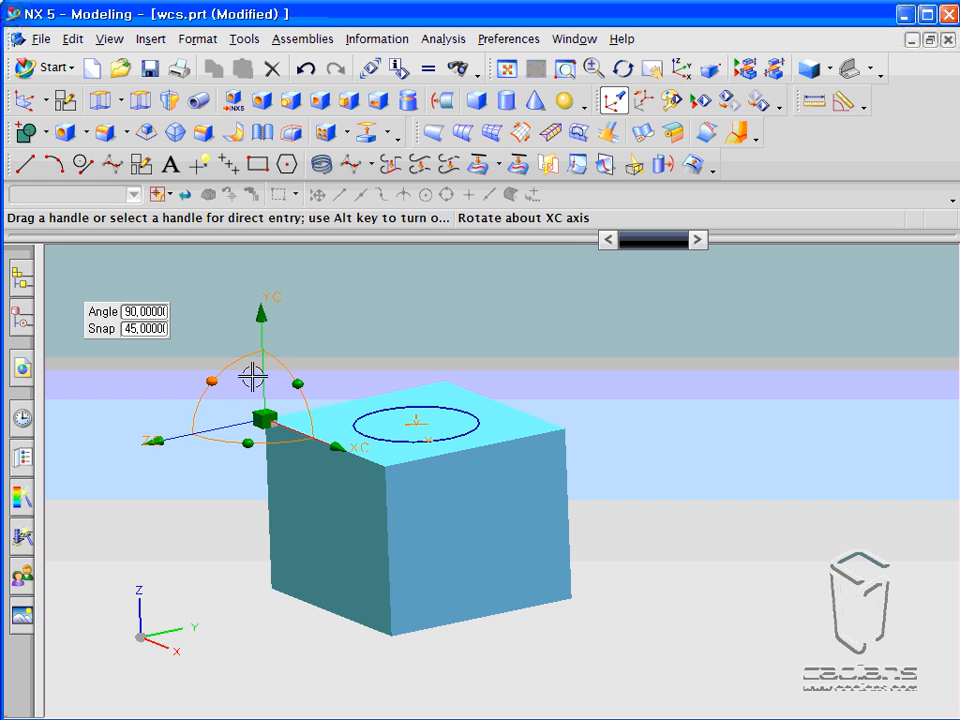
pyautogui.moveTo(218, 381); pyautogui.dragTo(244, 400)
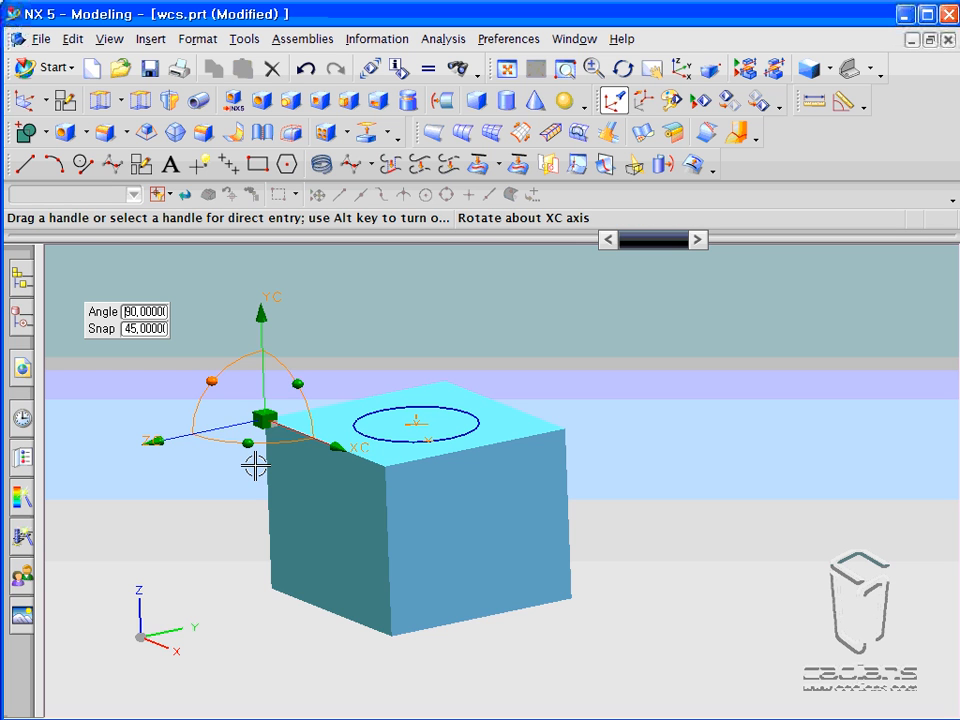
pyautogui.click(297, 383)
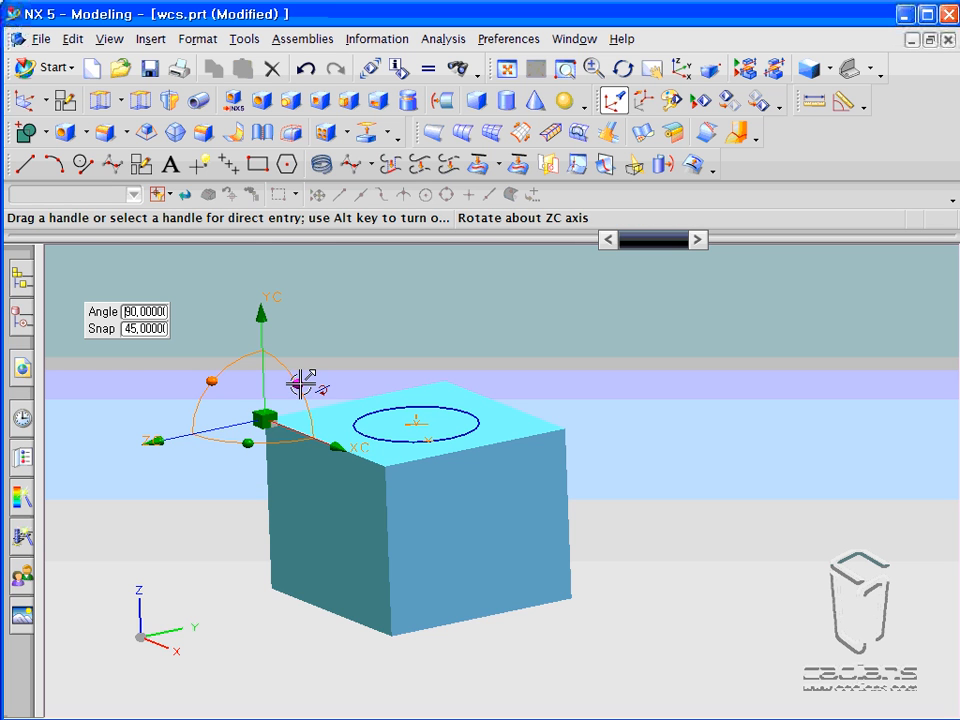
pyautogui.moveTo(297, 383); pyautogui.dragTo(318, 392)
pyautogui.click(286, 419)
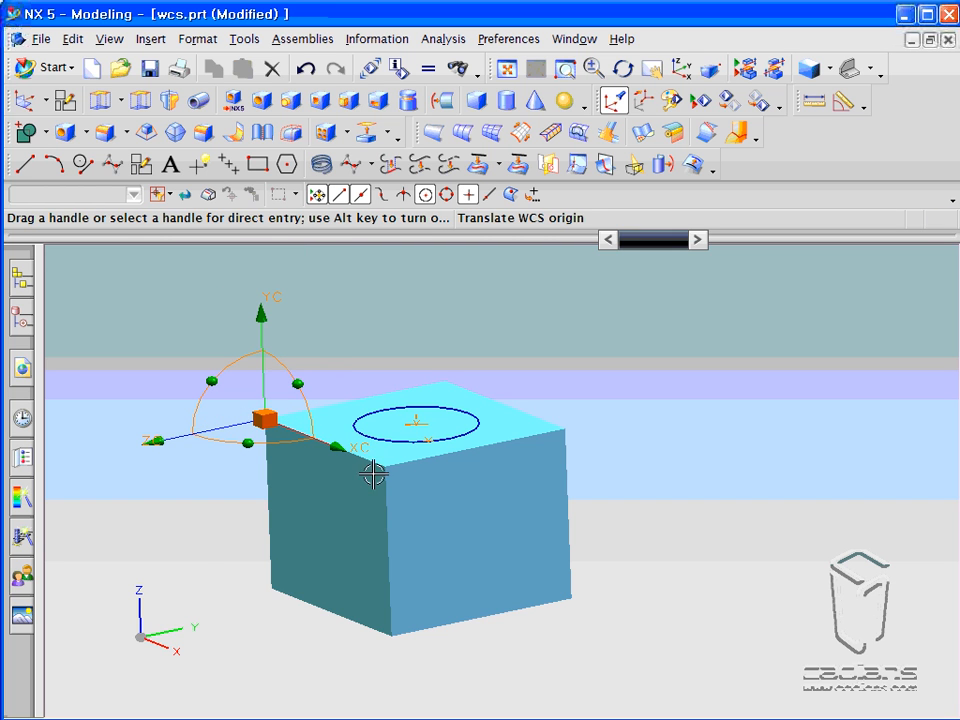
pyautogui.click(273, 583)
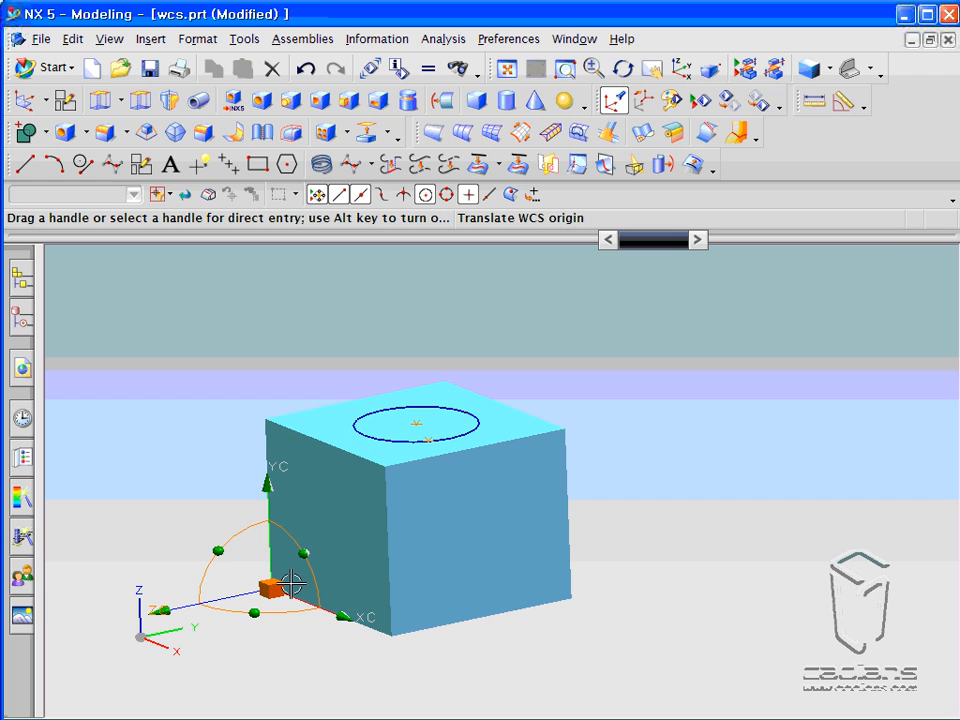
# Rotate the WCS 45° about the ZC axis and 45° about the YC axis, and accept the new orientation.
pyautogui.moveTo(304, 549); pyautogui.dragTo(257, 521)
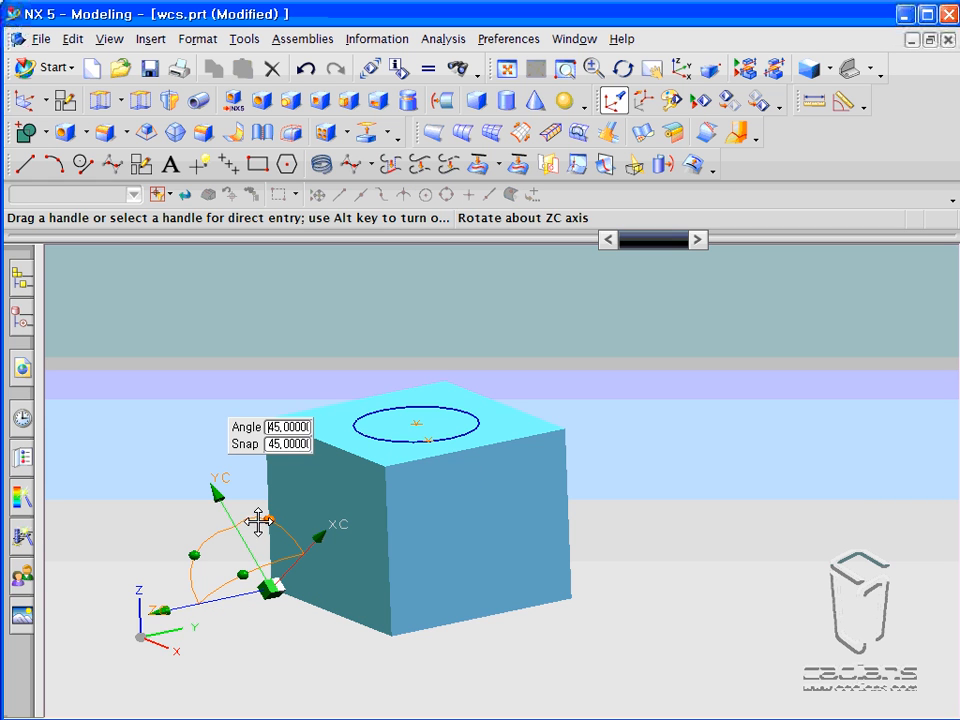
pyautogui.moveTo(250, 577); pyautogui.dragTo(266, 570)
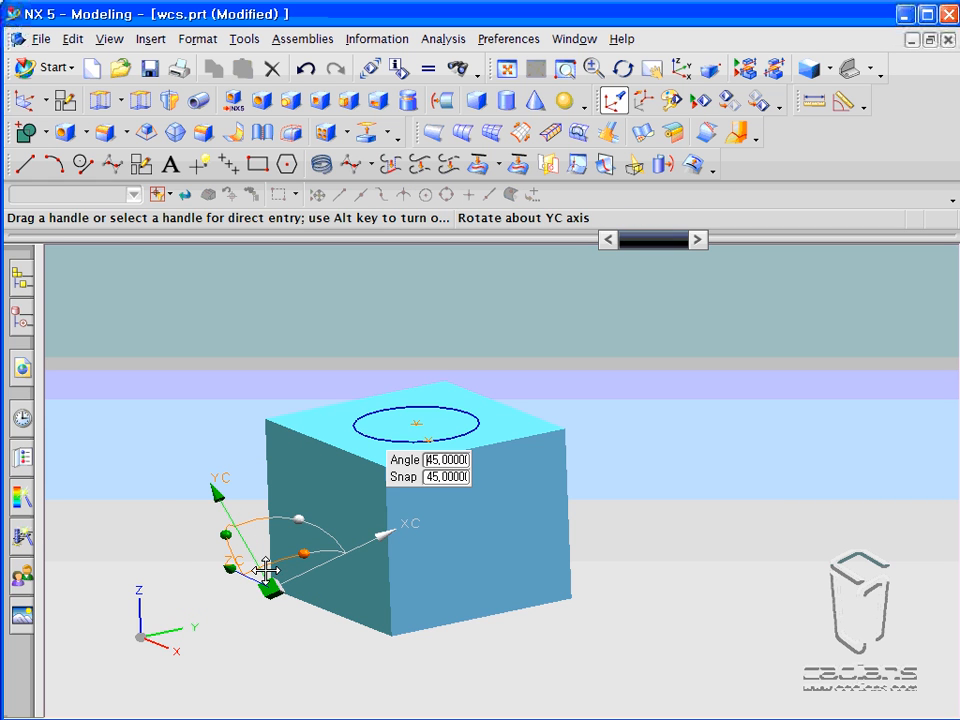
pyautogui.middleClick(319, 625)
pyautogui.moveTo(323, 633); pyautogui.dragTo(323, 643, button='middle')
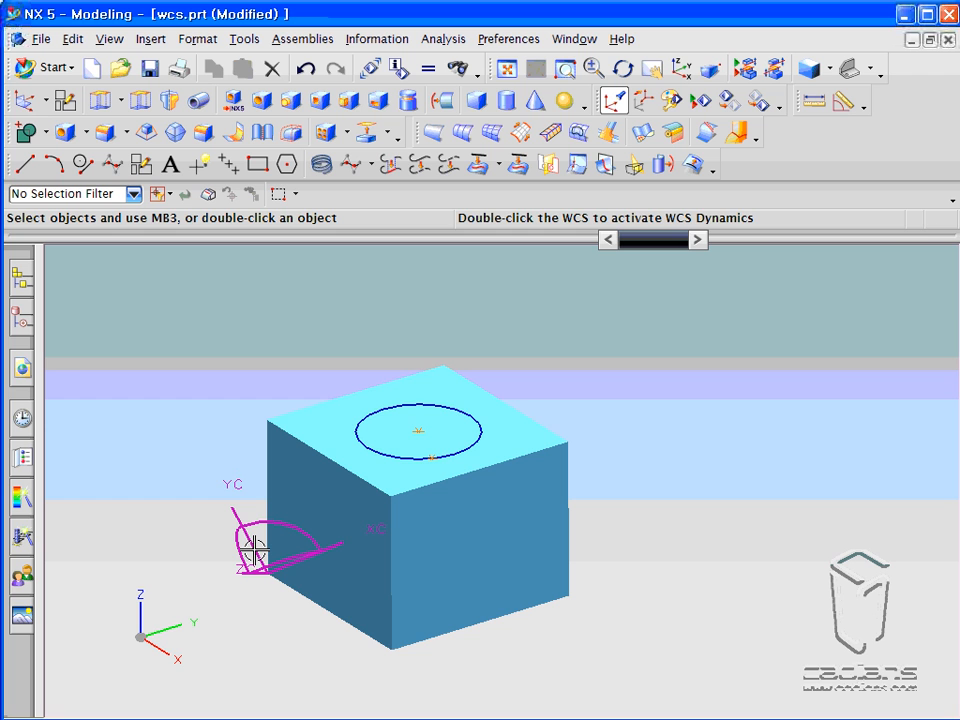
# Use WCS Dynamics to translate the WCS 68 along XC, 20 along YC and 20 along XC, and return its origin to the block's lower left corner.
pyautogui.doubleClick(256, 548)
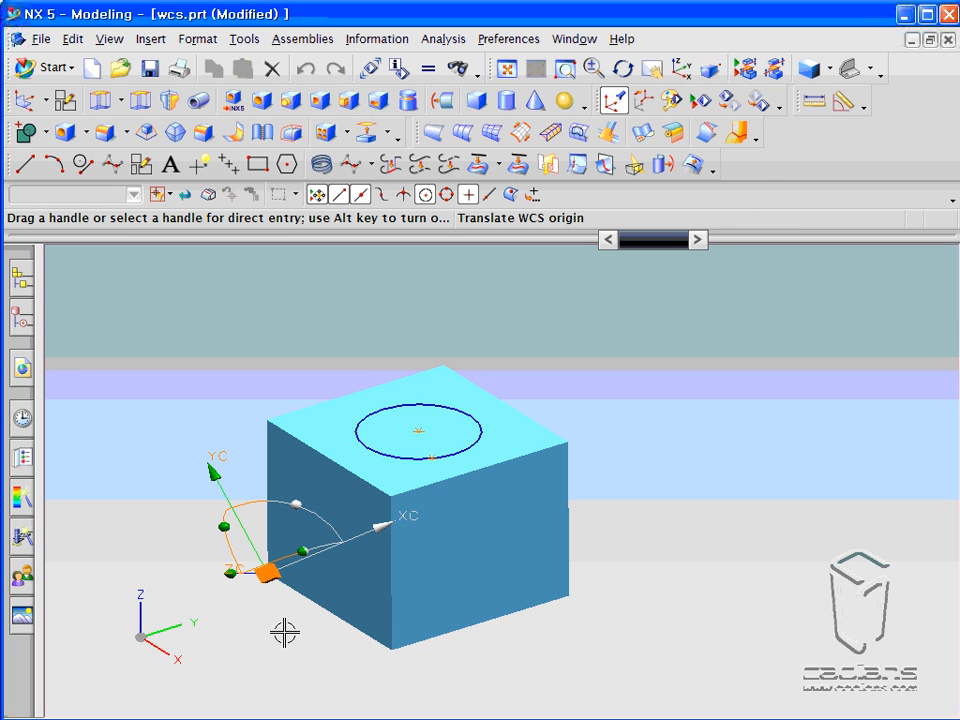
pyautogui.moveTo(285, 632); pyautogui.dragTo(284, 650, button='middle')
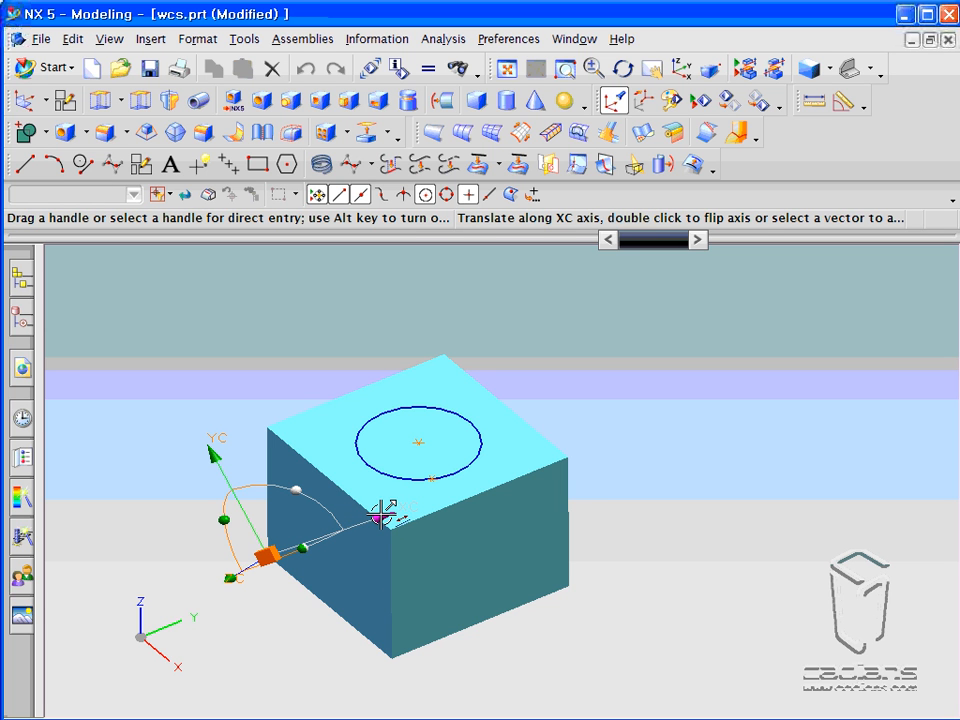
pyautogui.moveTo(385, 513); pyautogui.dragTo(647, 467)
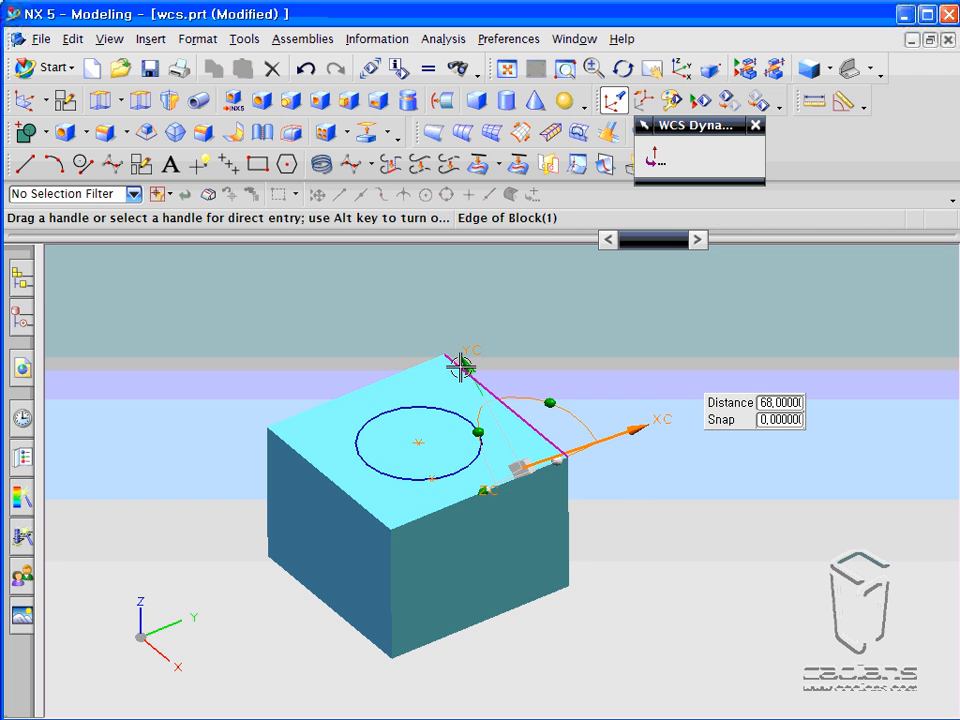
pyautogui.moveTo(467, 364); pyautogui.dragTo(416, 317)
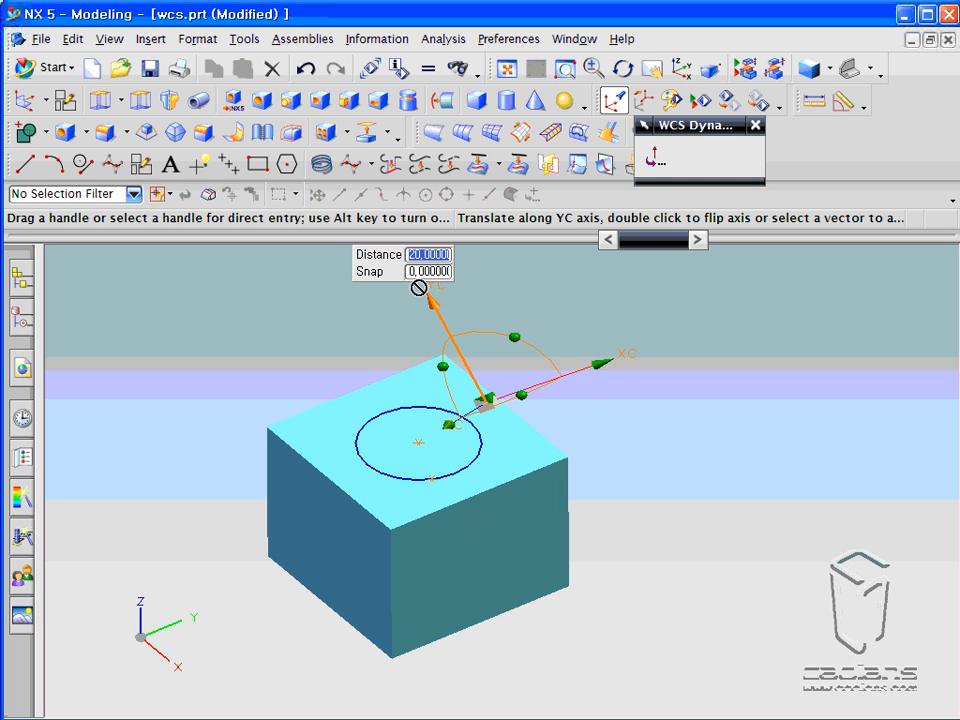
pyautogui.moveTo(609, 362); pyautogui.dragTo(666, 332)
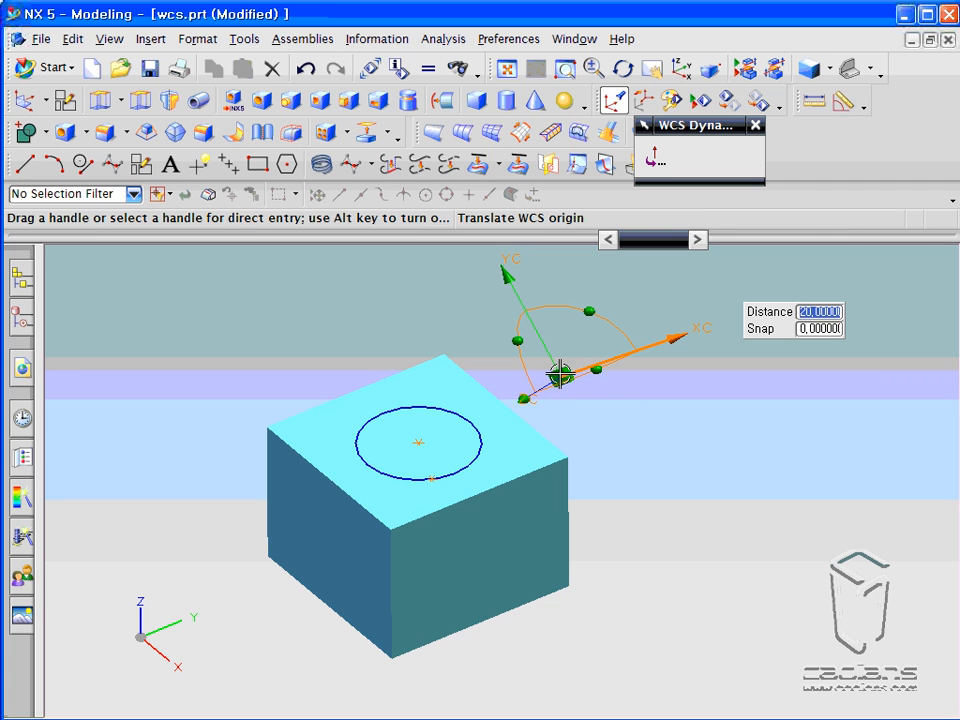
pyautogui.click(558, 374)
pyautogui.click(266, 555)
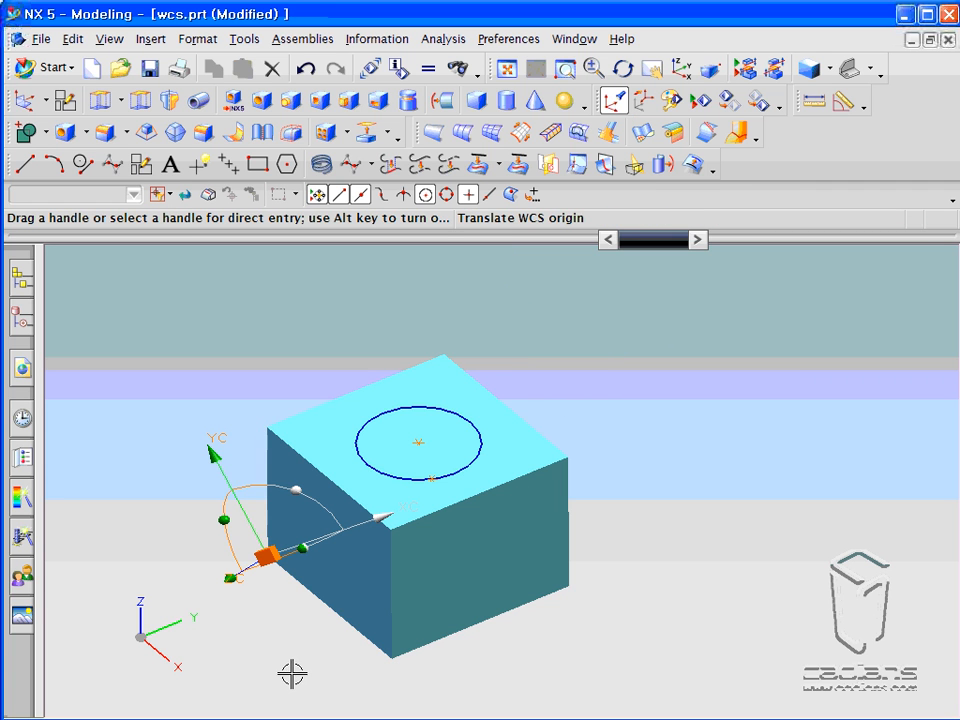
# Align the WCS XC axis with the bottom edge of the block's left side face.
pyautogui.moveTo(295, 677); pyautogui.dragTo(318, 684, button='middle')
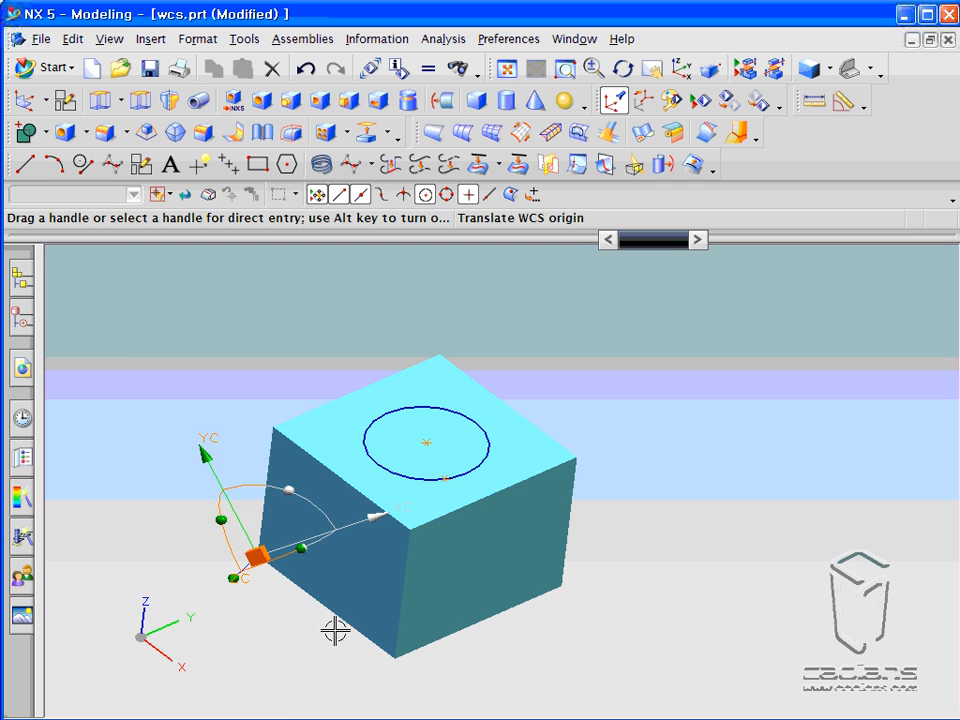
pyautogui.moveTo(334, 628); pyautogui.dragTo(349, 628, button='middle')
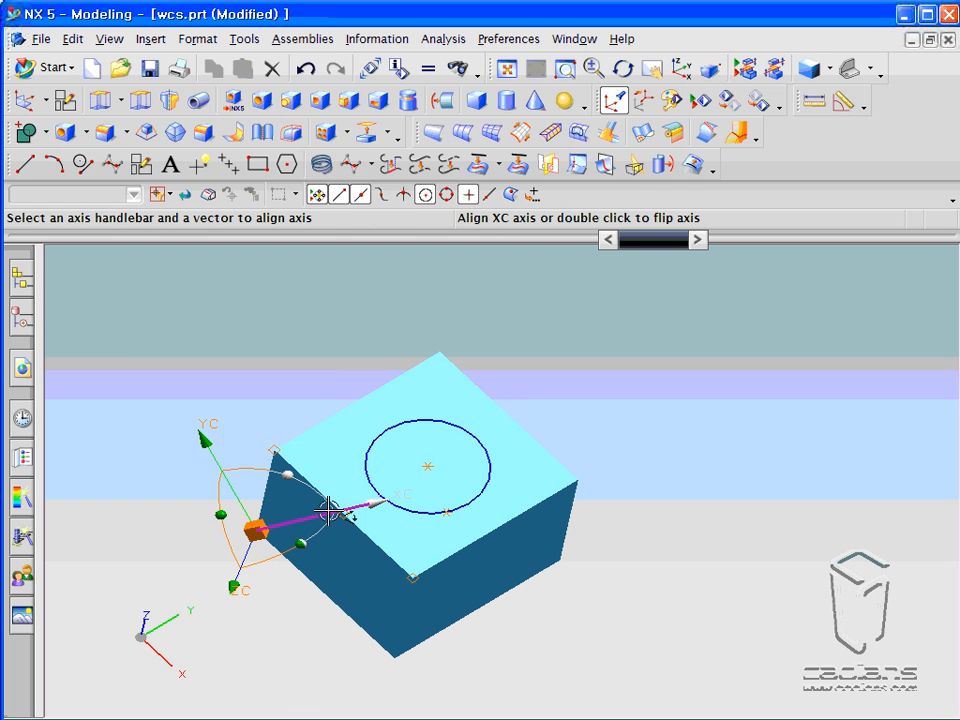
pyautogui.click(316, 515)
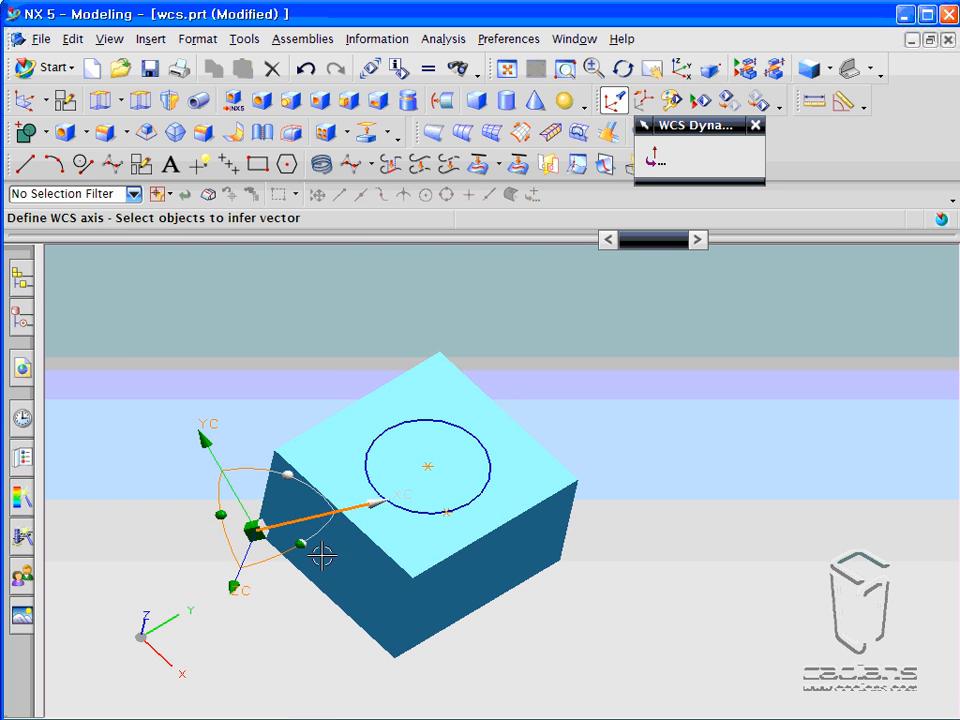
pyautogui.click(372, 640)
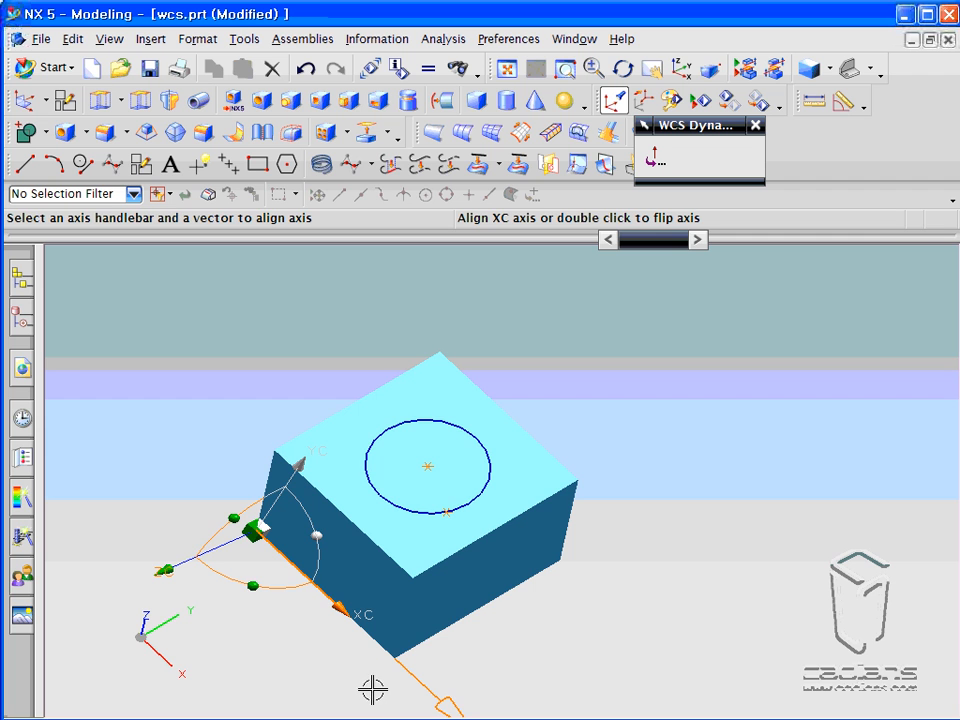
# Align the WCS YC axis with the block's left vertical edge and accept the new orientation.
pyautogui.moveTo(377, 671); pyautogui.dragTo(285, 626, button='middle')
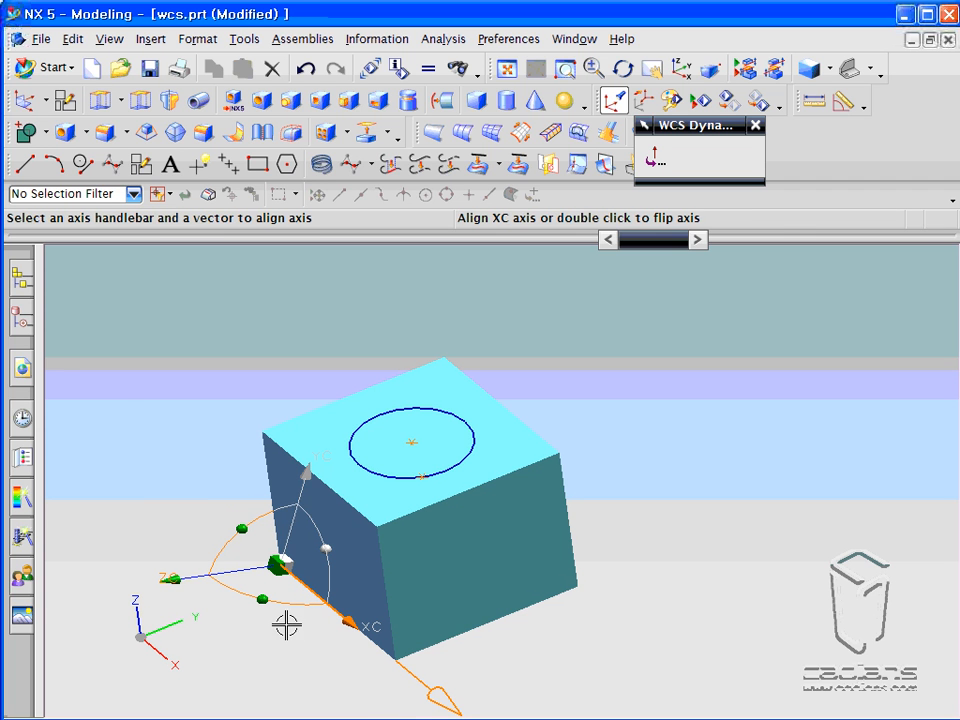
pyautogui.click(299, 500)
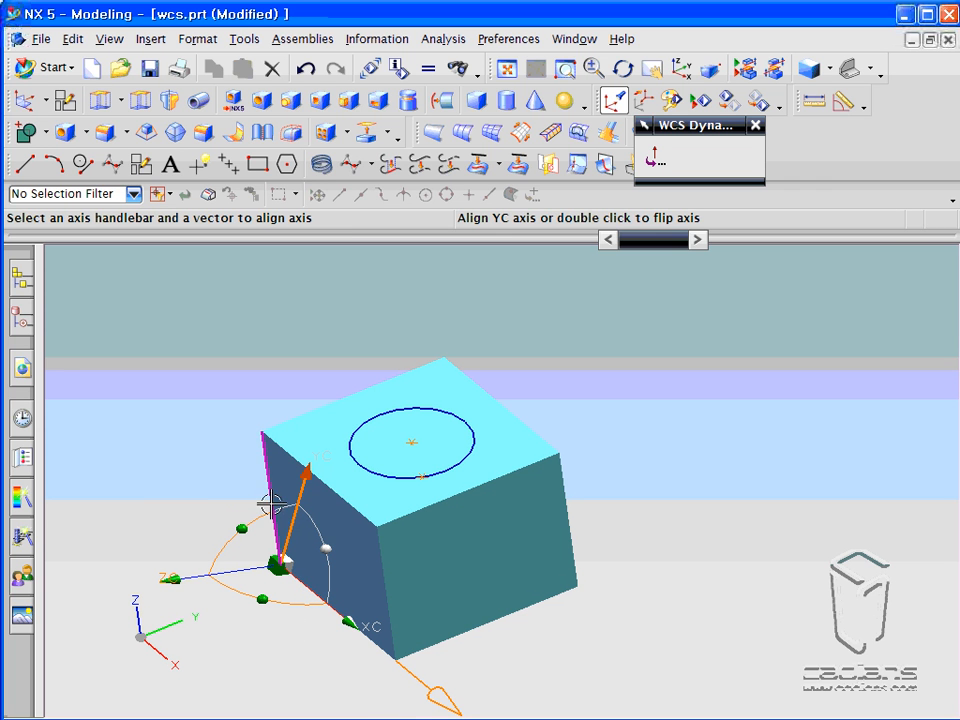
pyautogui.click(265, 474)
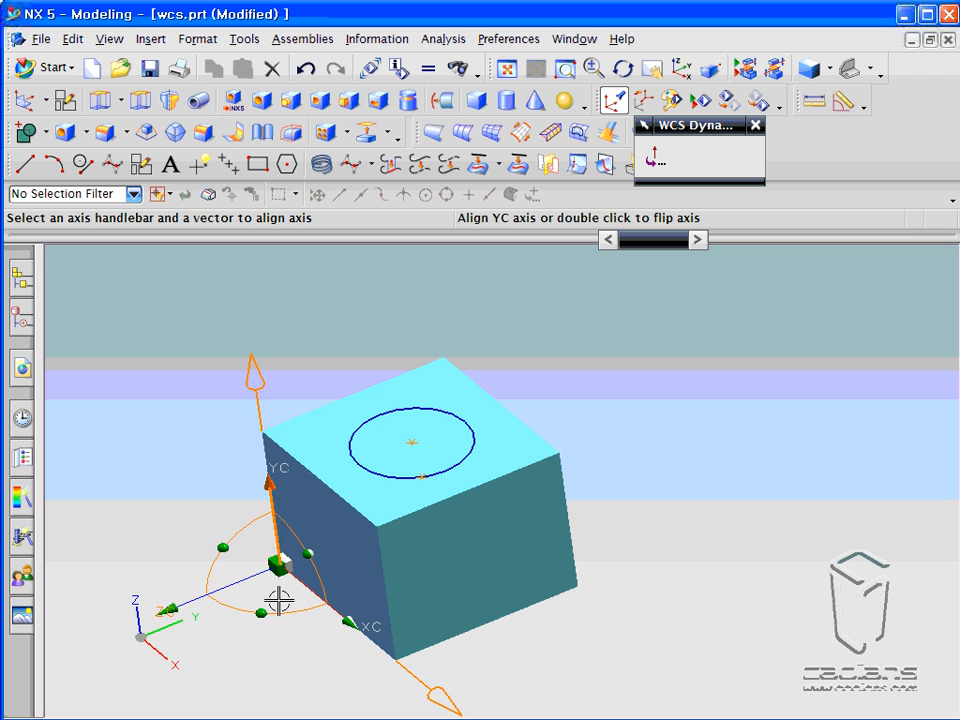
pyautogui.moveTo(274, 623); pyautogui.dragTo(306, 606, button='middle')
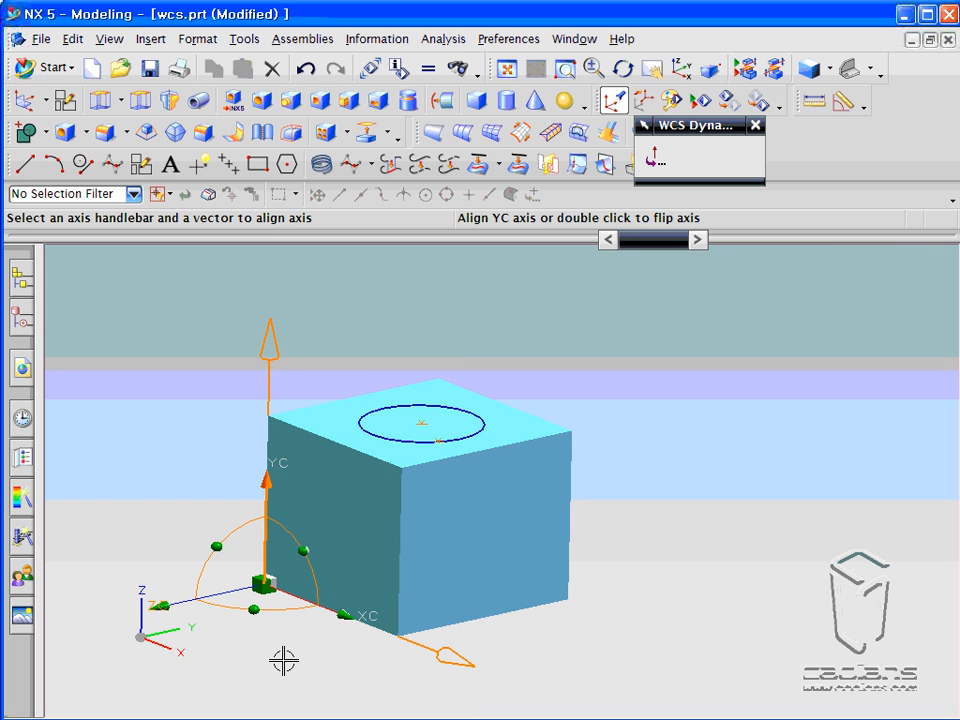
pyautogui.moveTo(231, 636); pyautogui.dragTo(326, 606, button='middle')
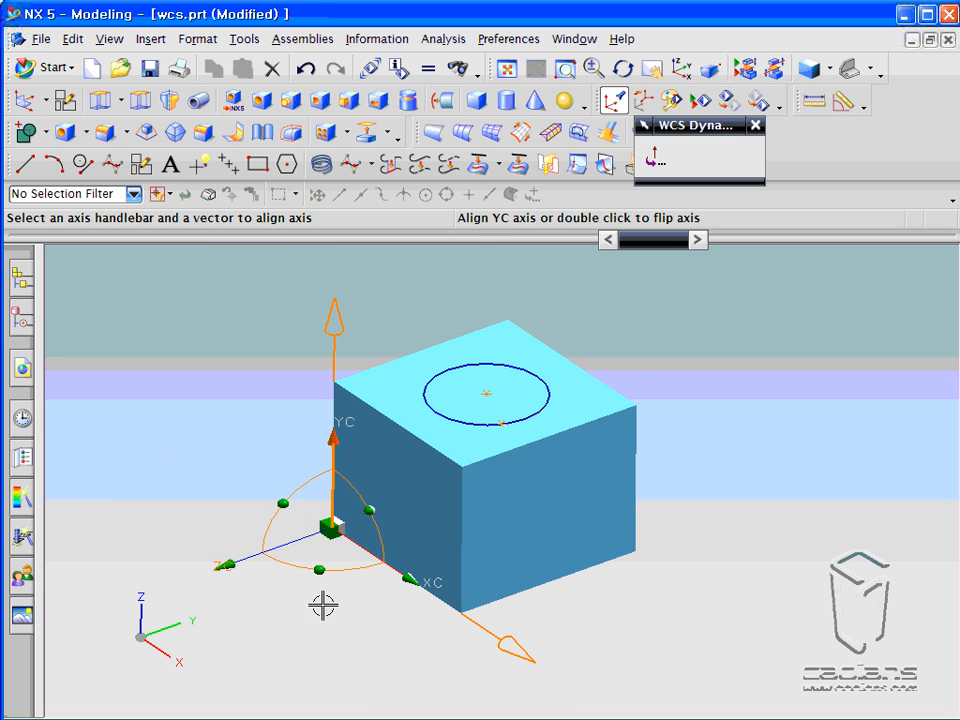
pyautogui.middleClick(208, 431)
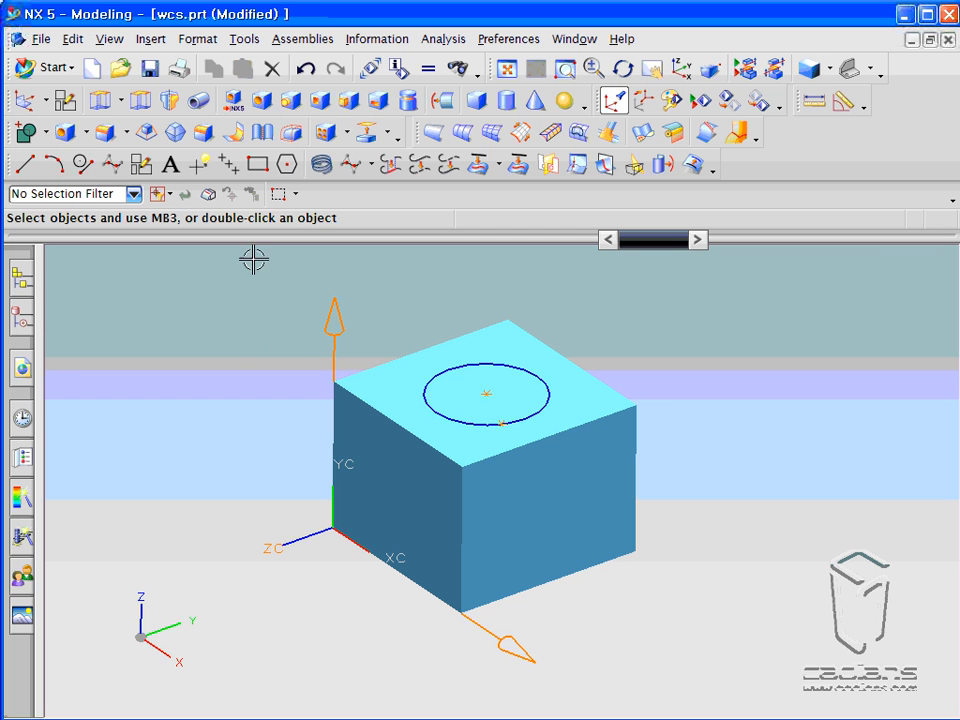
# Draw a basic-curve circle about 31 mm in diameter on the block's left side face, placing it by cursor location.
pyautogui.click(84, 164)
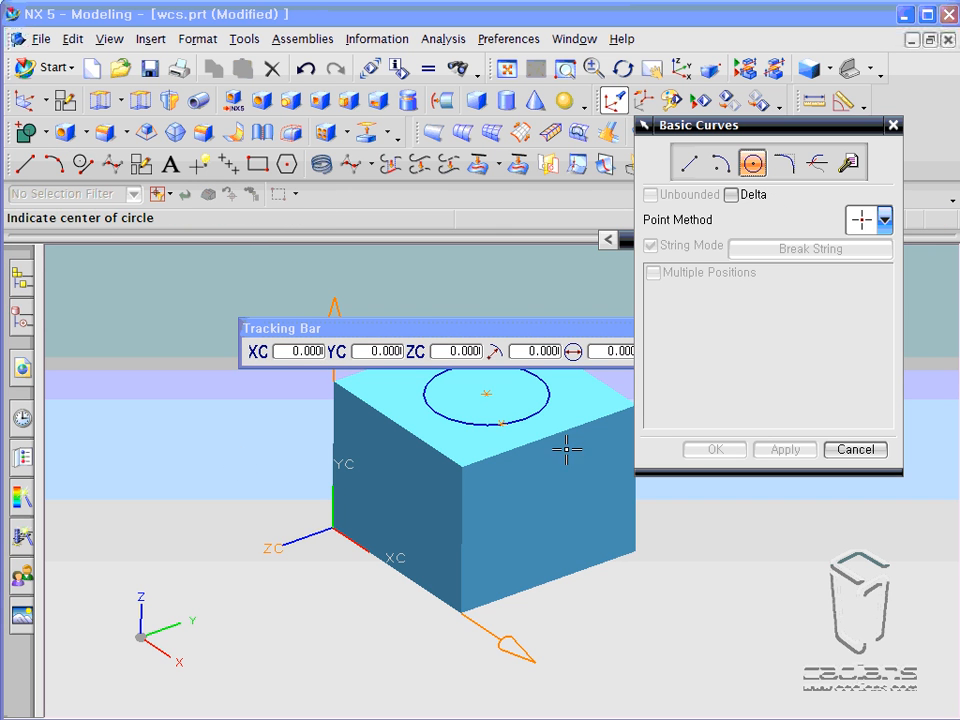
pyautogui.click(397, 505)
pyautogui.click(410, 555)
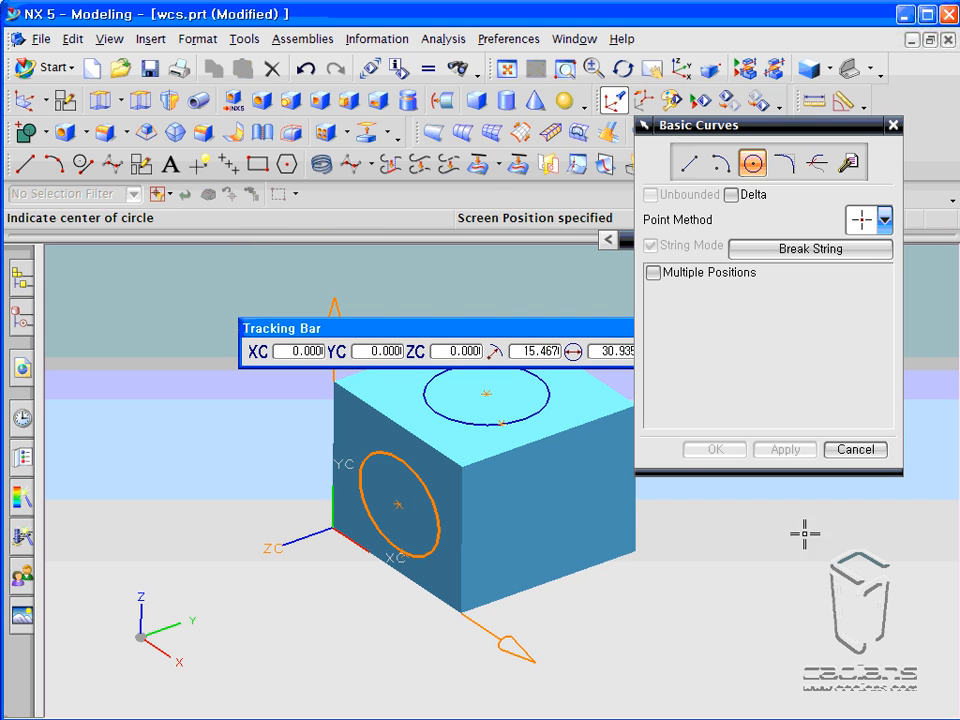
pyautogui.click(855, 449)
pyautogui.moveTo(806, 536); pyautogui.dragTo(786, 521, button='middle')
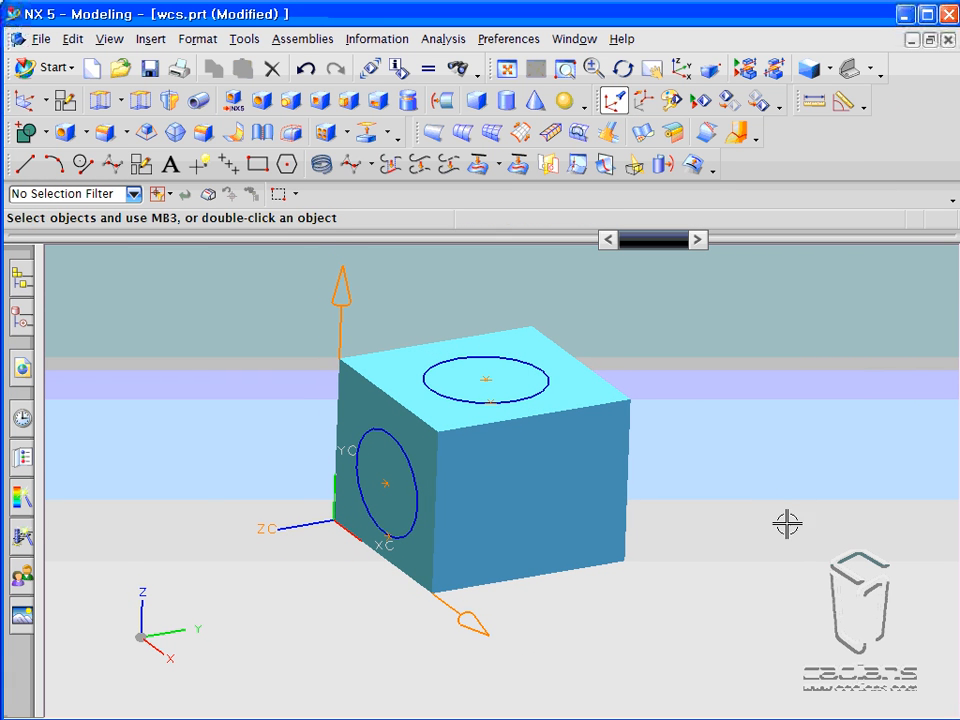
pyautogui.click(207, 41)
pyautogui.moveTo(248, 186)
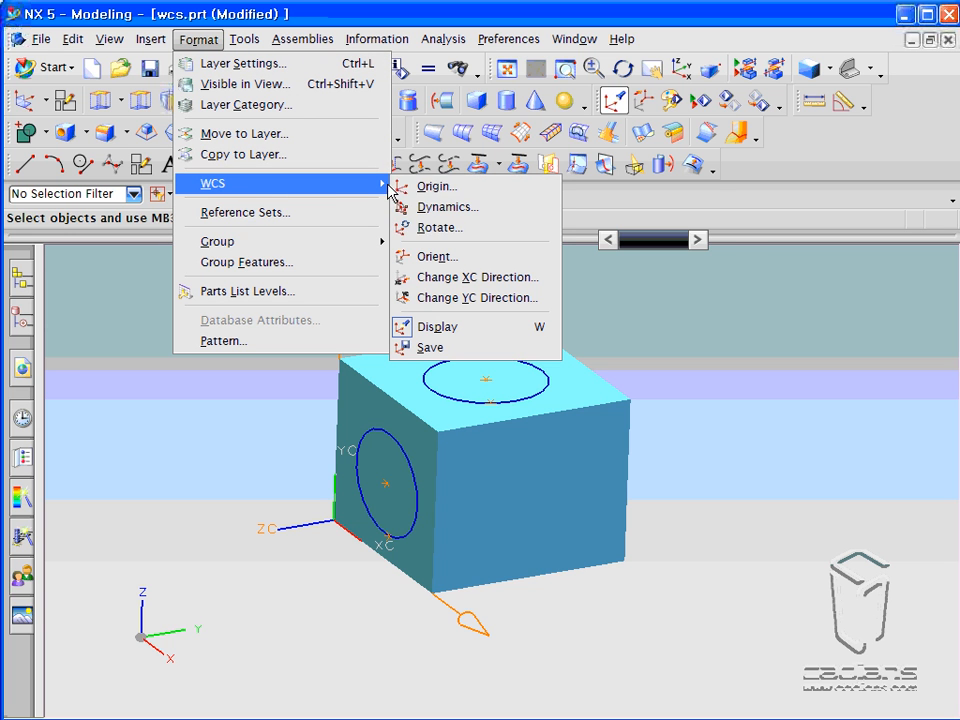
pyautogui.click(476, 230)
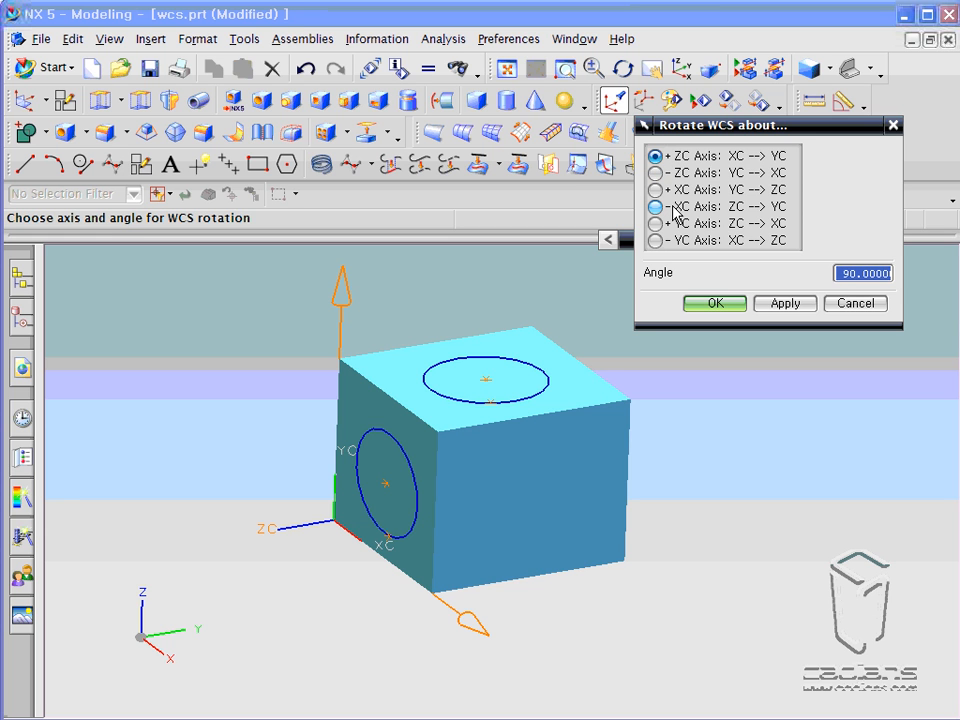
pyautogui.click(850, 304)
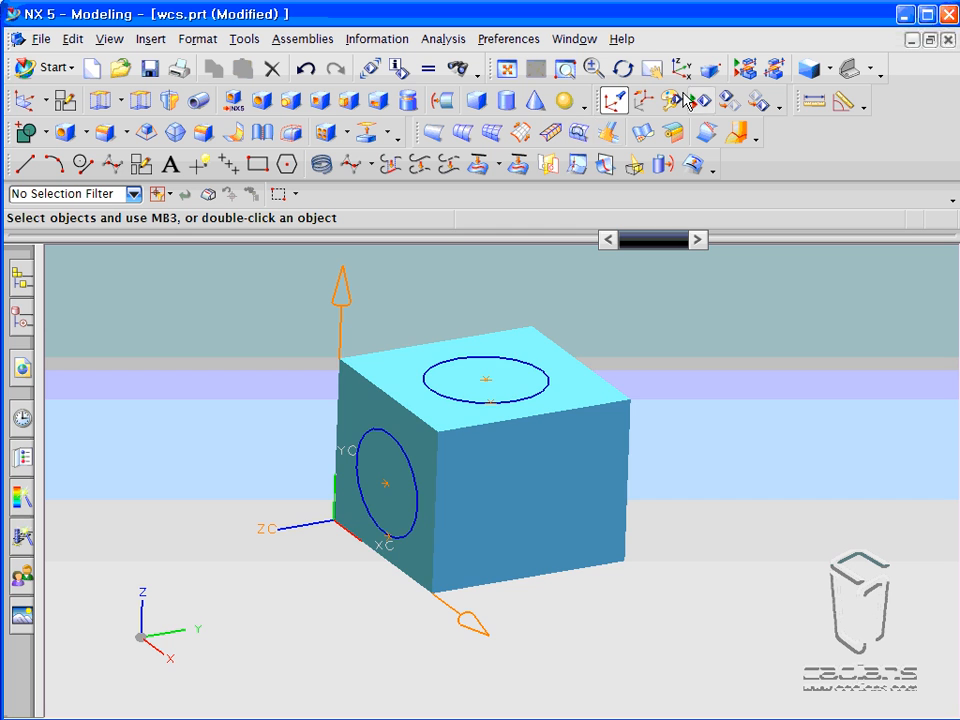
# Use WCS Dynamics to move the WCS origin to the front corner of the block's top face, and accept it.
pyautogui.doubleClick(332, 508)
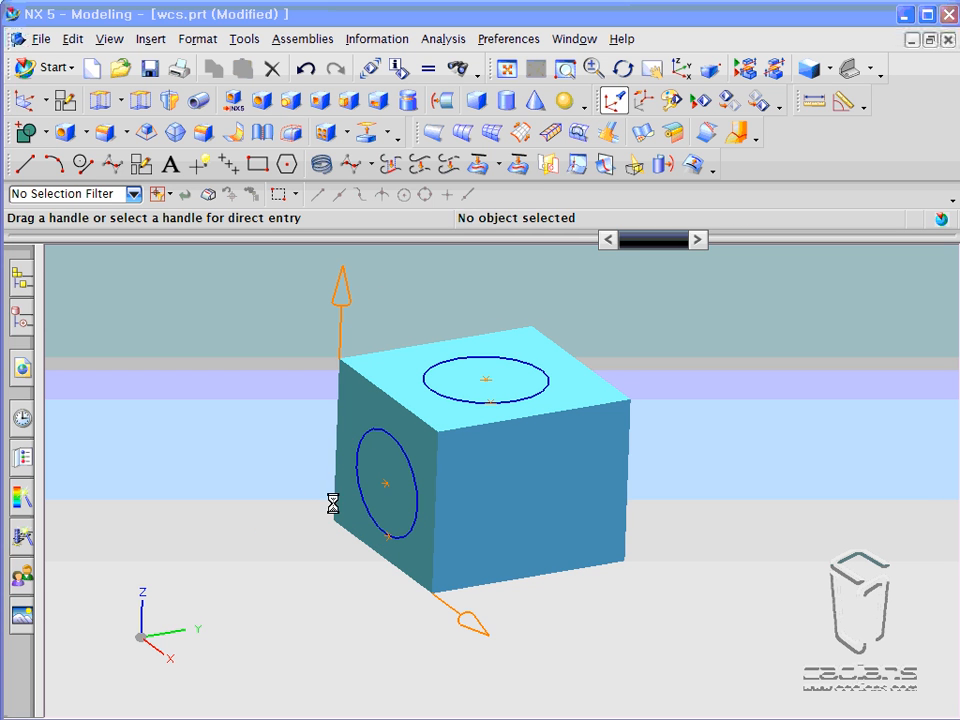
pyautogui.click(437, 430)
pyautogui.middleClick(729, 501)
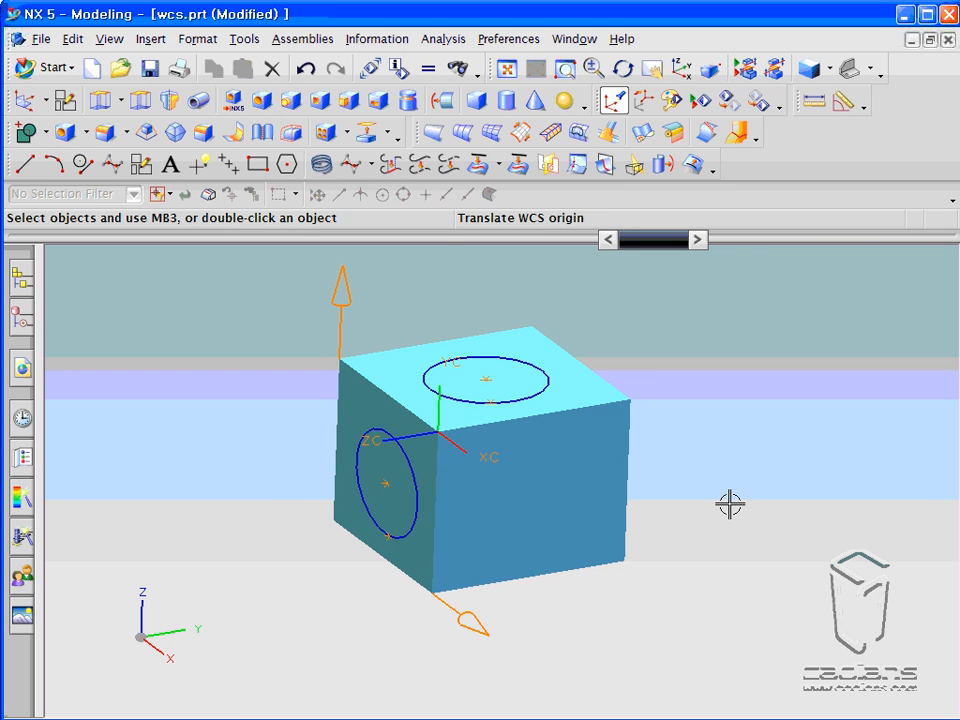
pyautogui.moveTo(731, 506); pyautogui.dragTo(722, 484, button='middle')
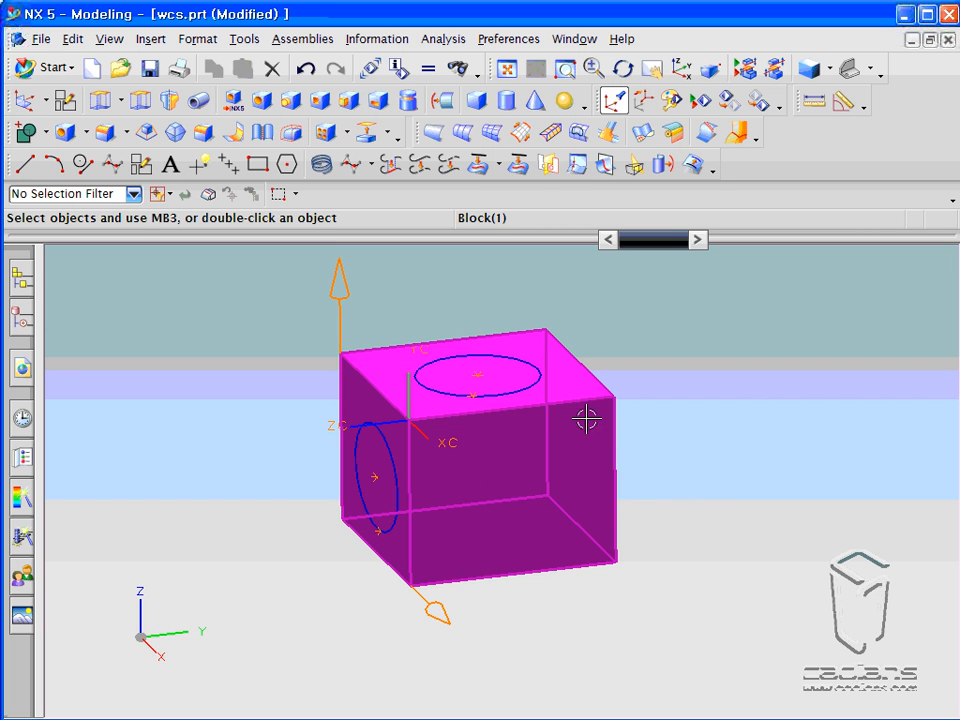
pyautogui.moveTo(744, 381)
pyautogui.mouseDown(button='middle')
pyautogui.moveTo(762, 391)
pyautogui.moveTo(752, 392)
pyautogui.mouseUp(button='middle')
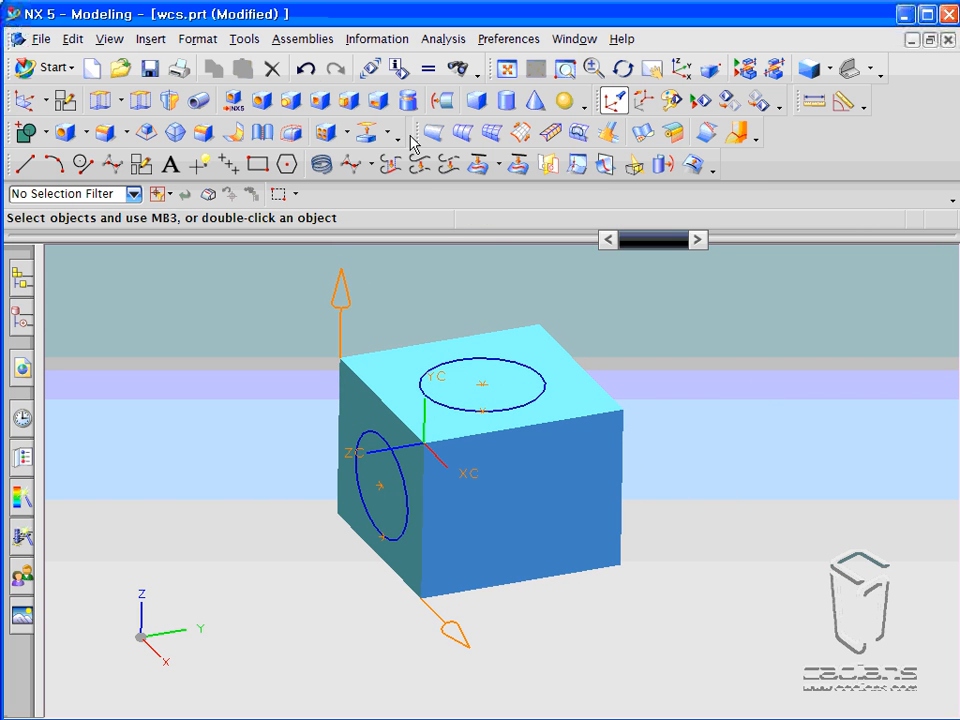
# Rotate the WCS twice by 90° about the +YC axis with the Rotate command.
pyautogui.click(214, 43)
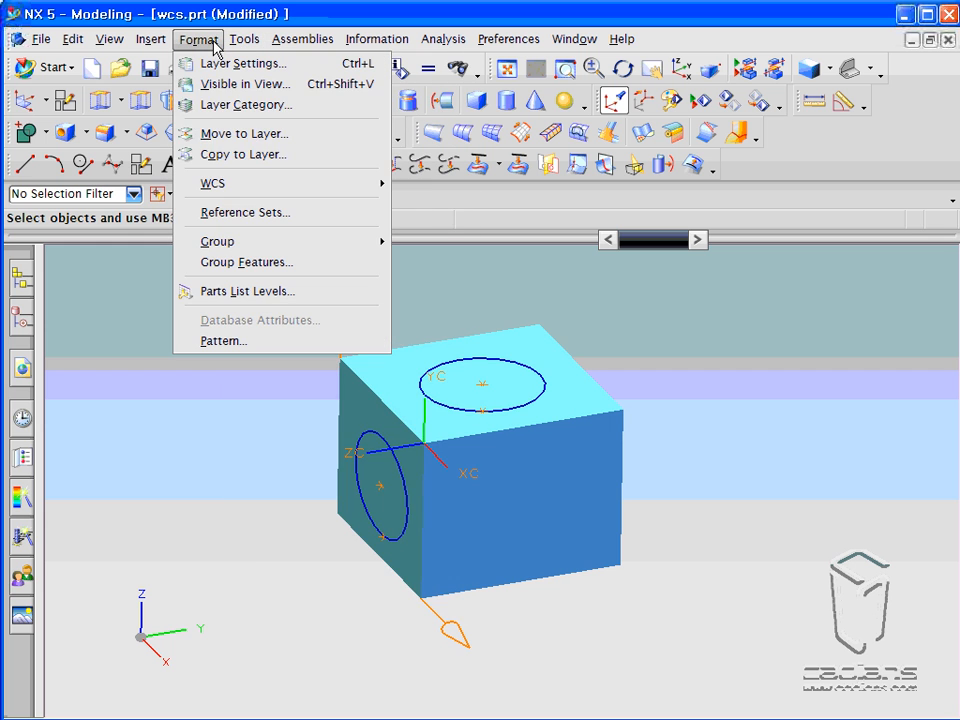
pyautogui.moveTo(214, 184)
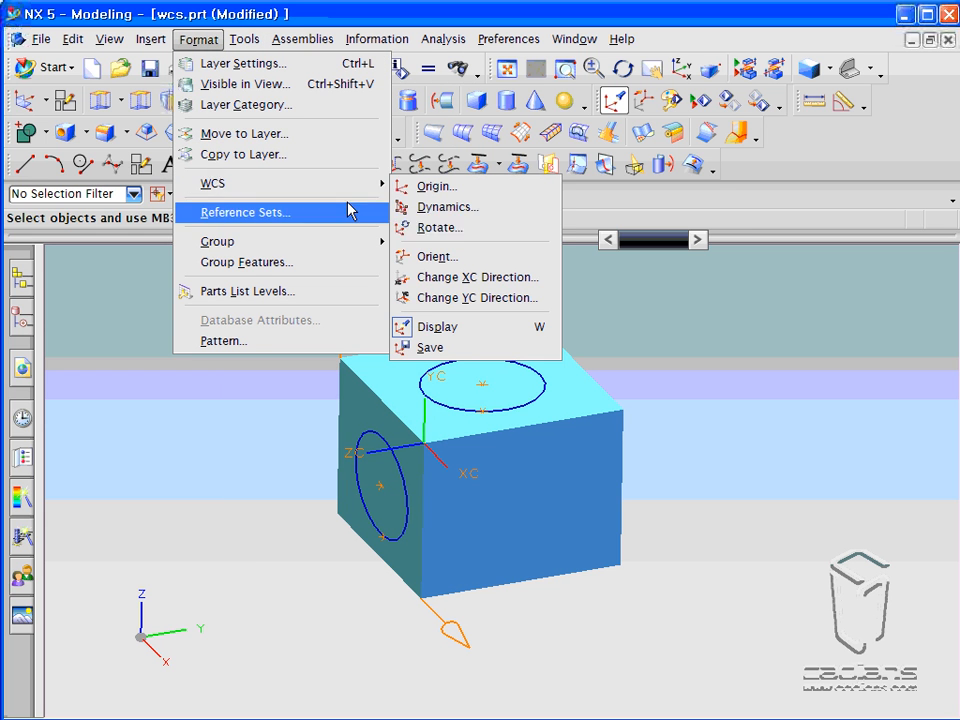
pyautogui.click(456, 234)
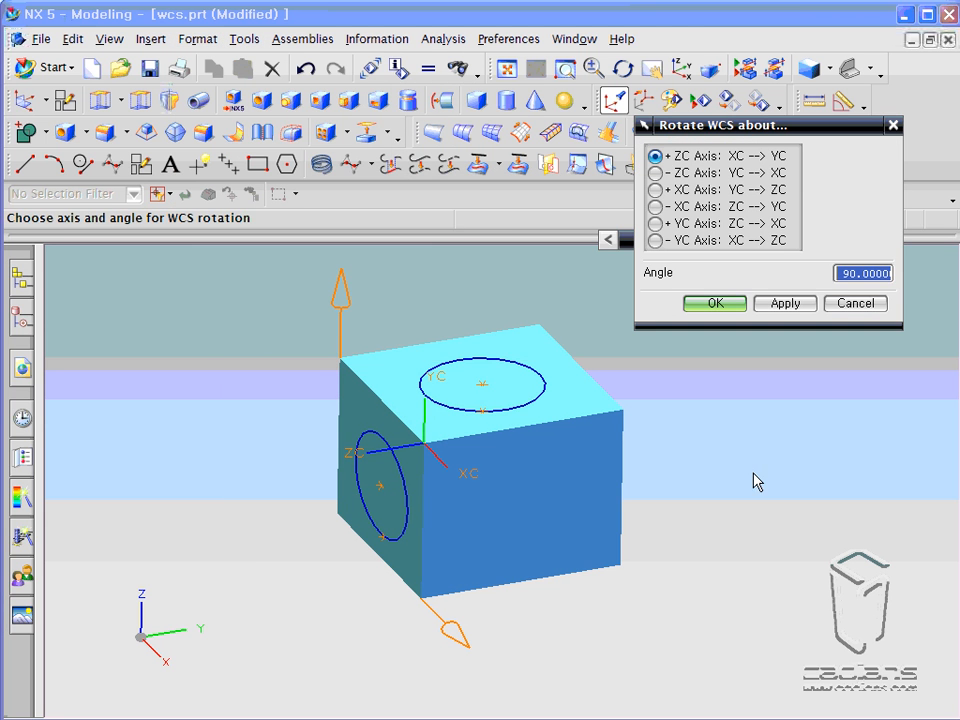
pyautogui.moveTo(755, 482); pyautogui.dragTo(746, 452, button='middle')
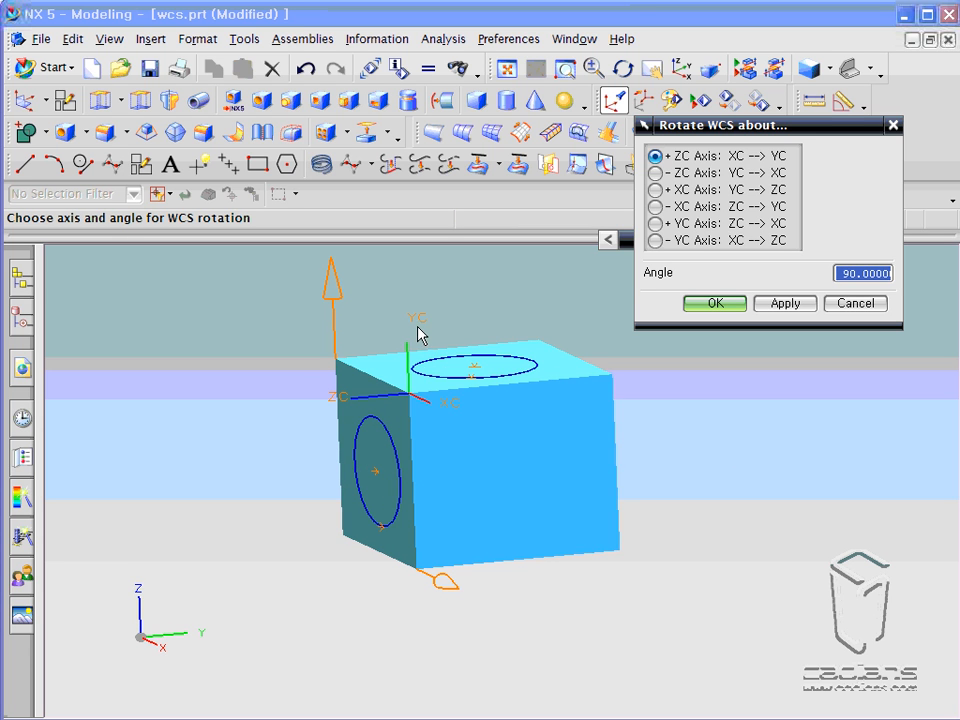
pyautogui.click(656, 224)
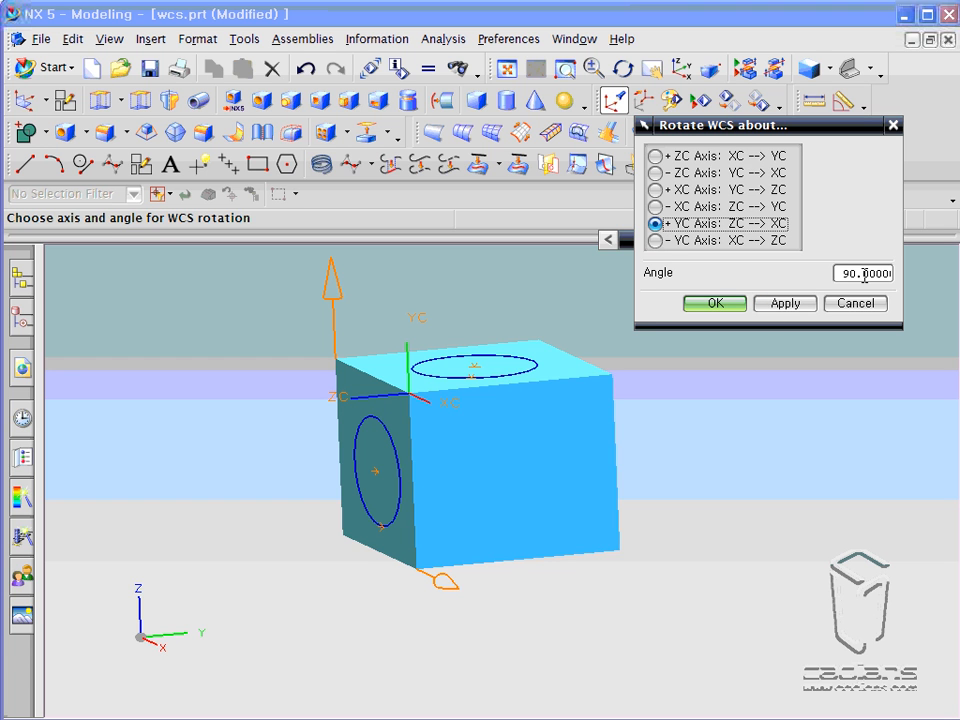
pyautogui.click(800, 304)
pyautogui.moveTo(735, 392); pyautogui.dragTo(723, 416, button='middle')
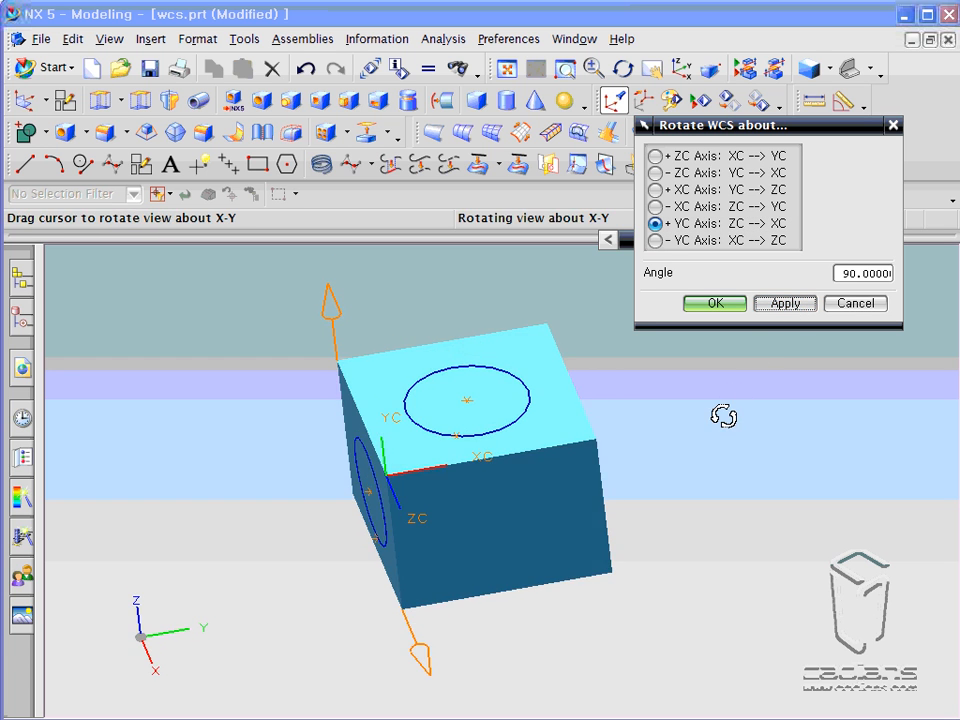
pyautogui.click(715, 305)
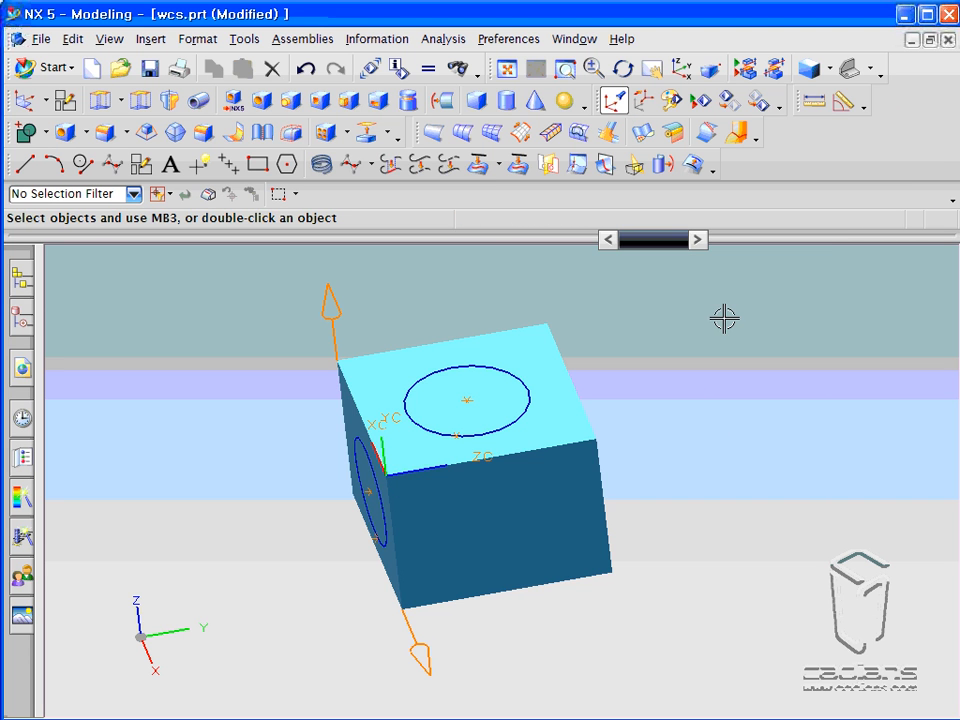
# Rotate the WCS three times by 90° about the +YC axis with the Rotate command.
pyautogui.click(200, 40)
pyautogui.moveTo(266, 186)
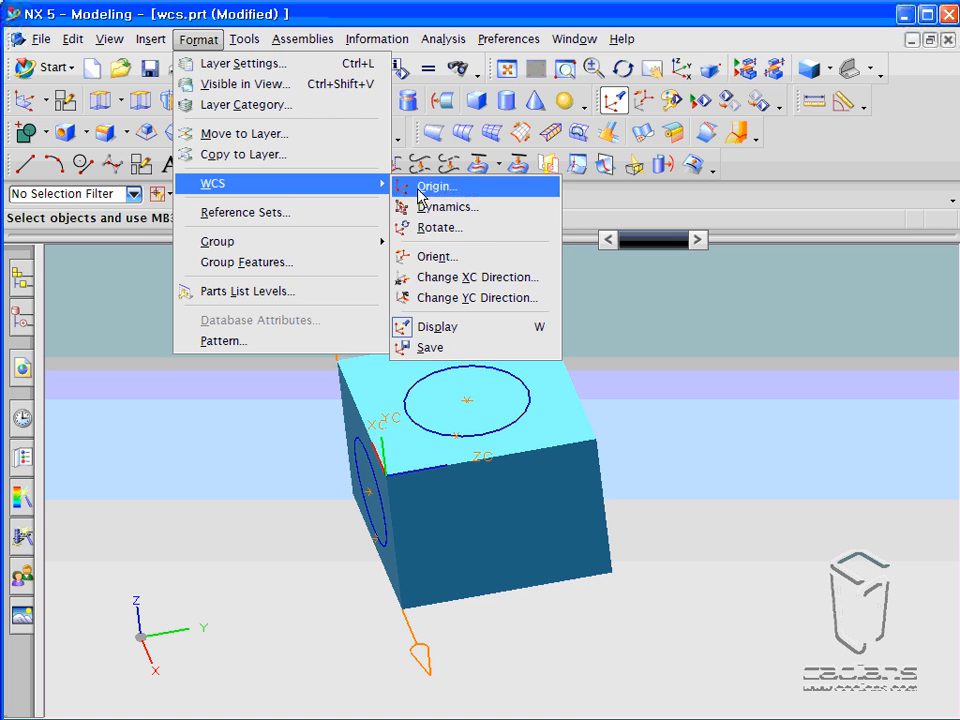
pyautogui.click(477, 228)
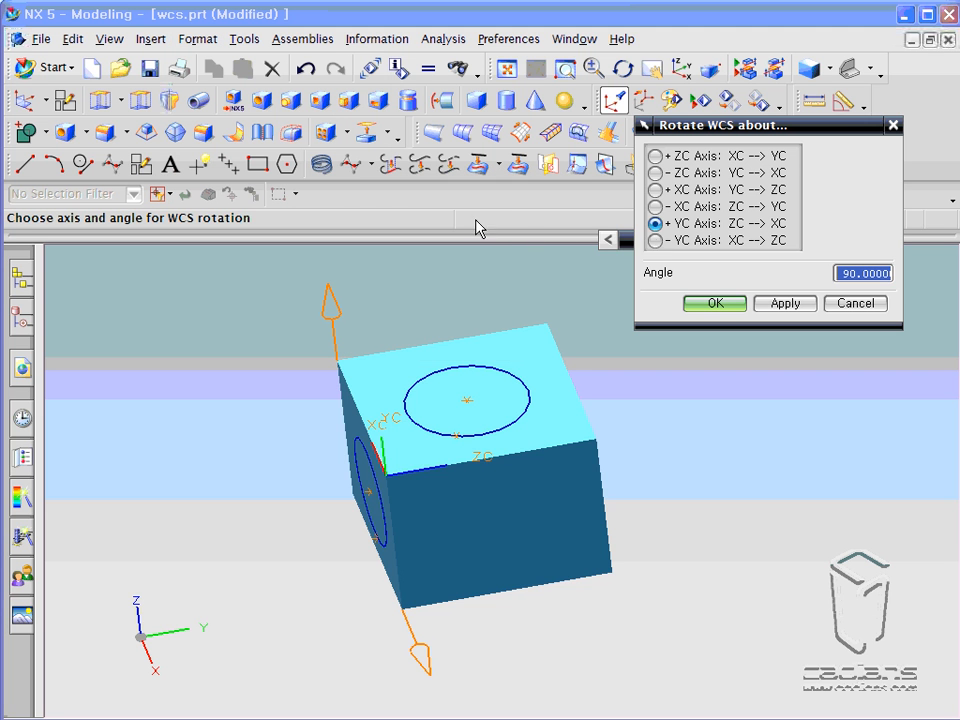
pyautogui.click(771, 307)
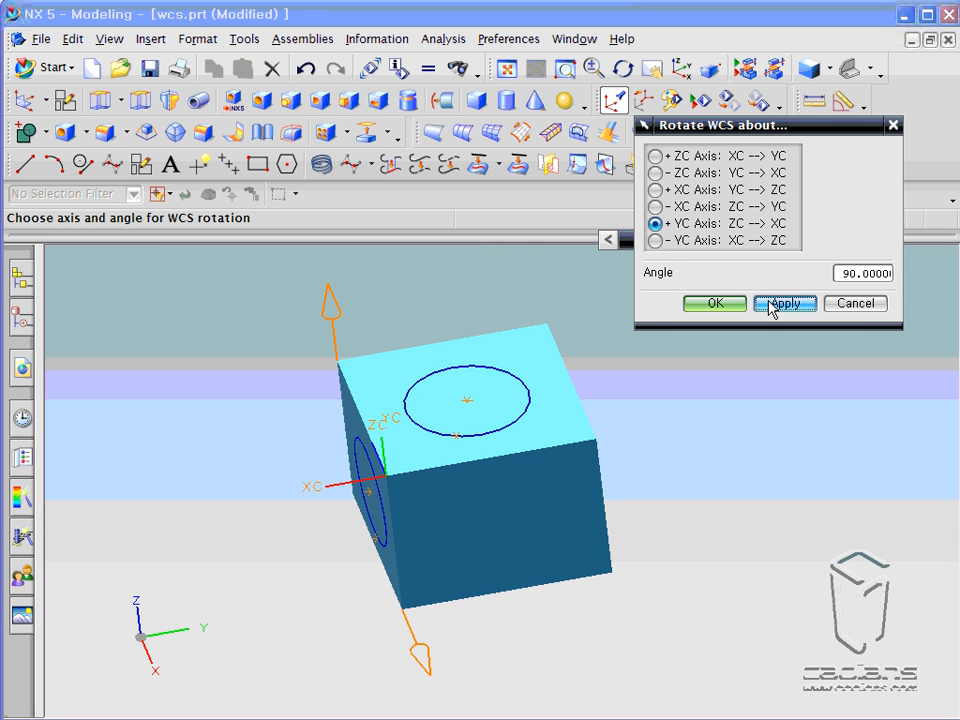
pyautogui.click(772, 309)
pyautogui.click(772, 309)
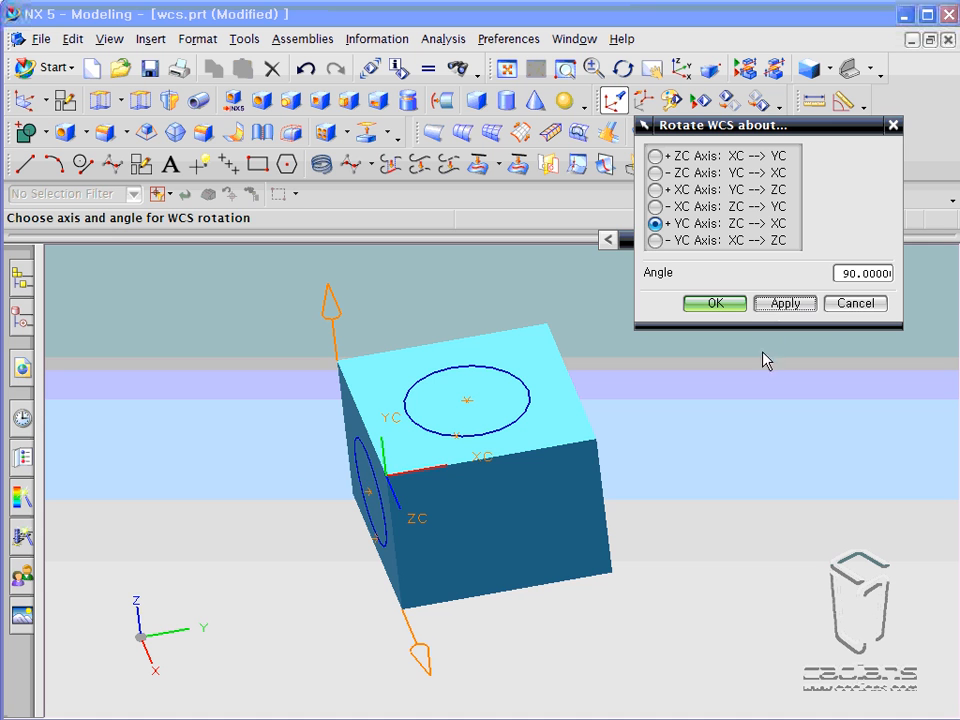
pyautogui.click(838, 303)
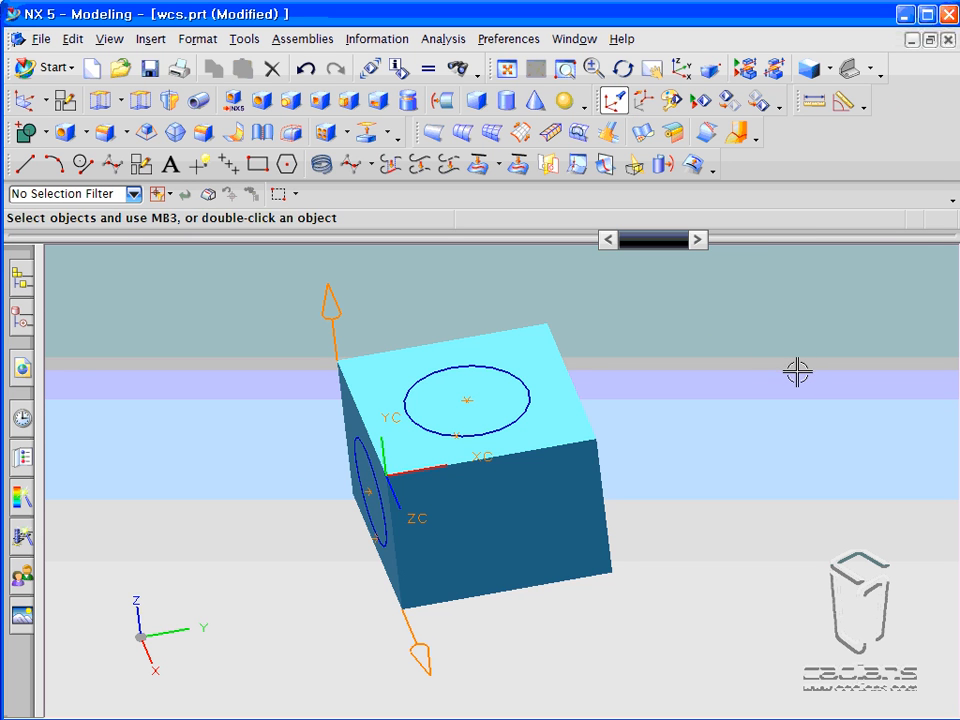
# Draw a basic-curve circle about 37 mm in diameter near the middle of the block's front face.
pyautogui.moveTo(797, 371); pyautogui.dragTo(800, 345, button='middle')
pyautogui.press('F5')
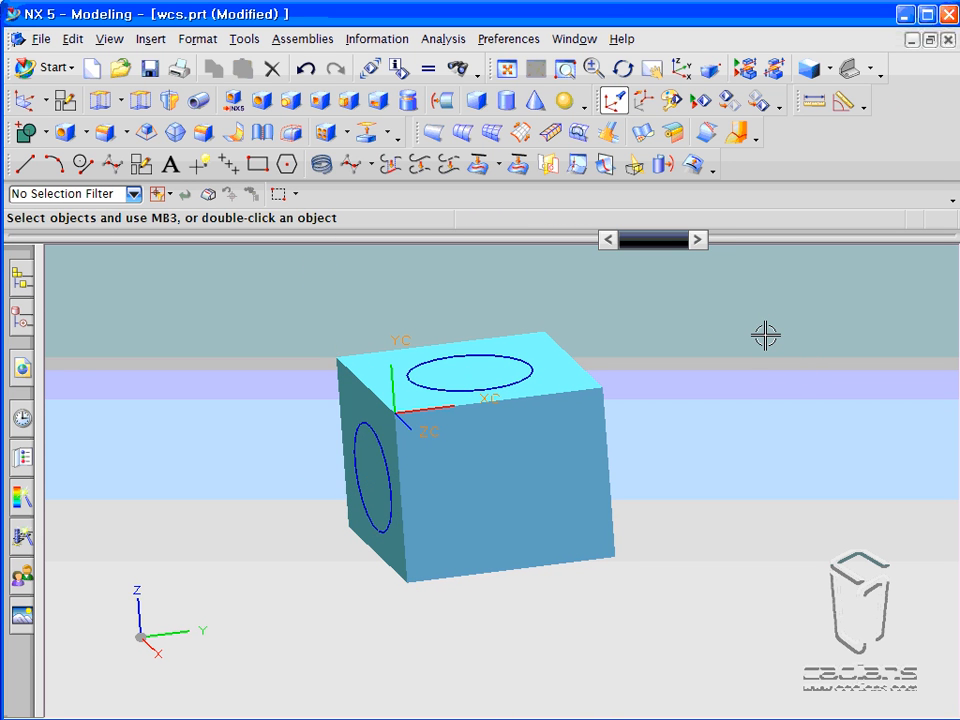
pyautogui.click(108, 167)
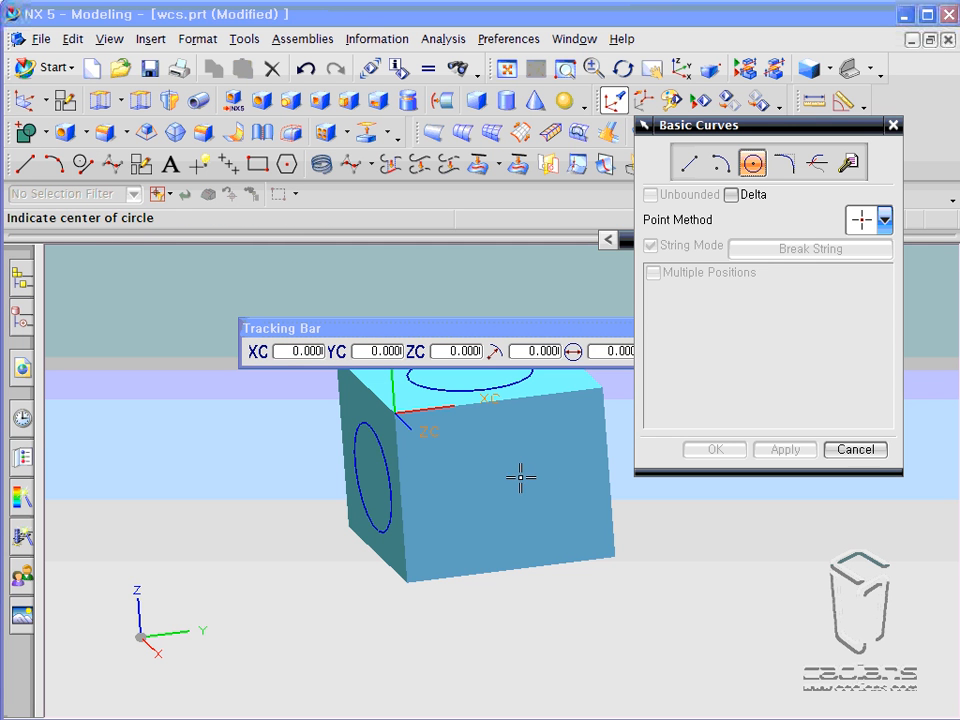
pyautogui.click(520, 478)
pyautogui.click(562, 525)
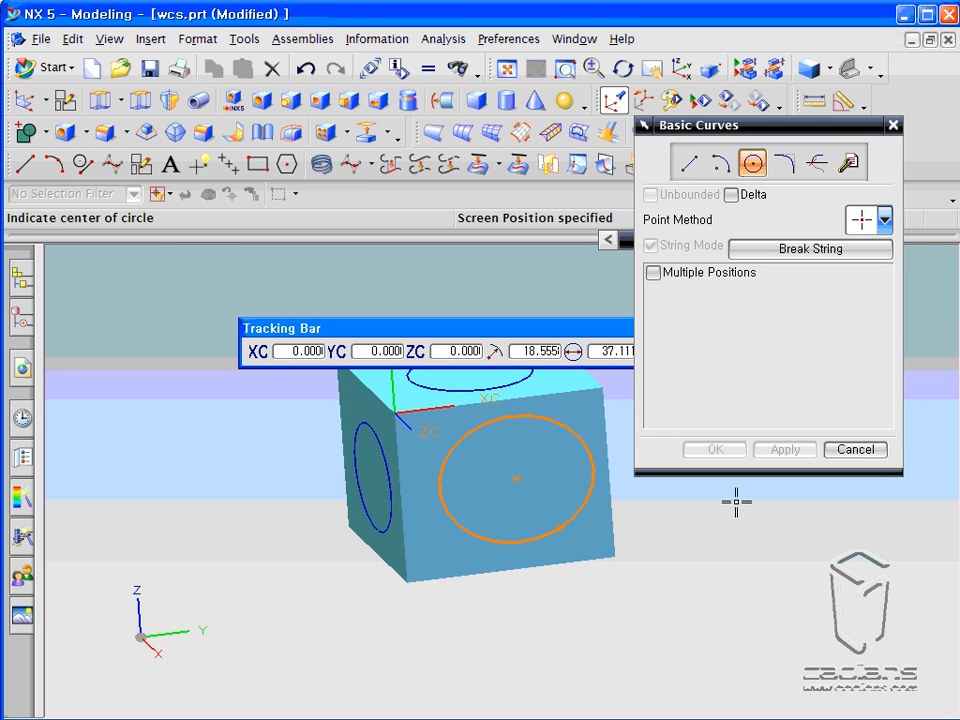
pyautogui.click(856, 450)
# Start orienting the WCS by Origin, X-Point, Y-Point, with the origin at the lower corner shared by the front and right side faces.
pyautogui.moveTo(765, 444); pyautogui.dragTo(711, 448, button='middle')
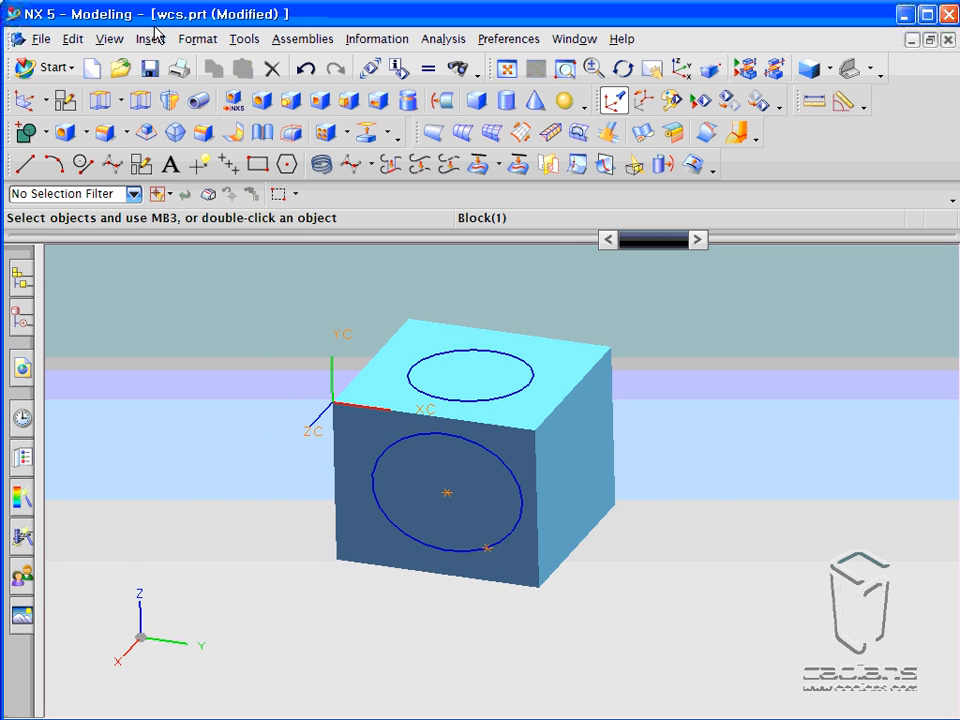
pyautogui.click(199, 40)
pyautogui.moveTo(259, 188)
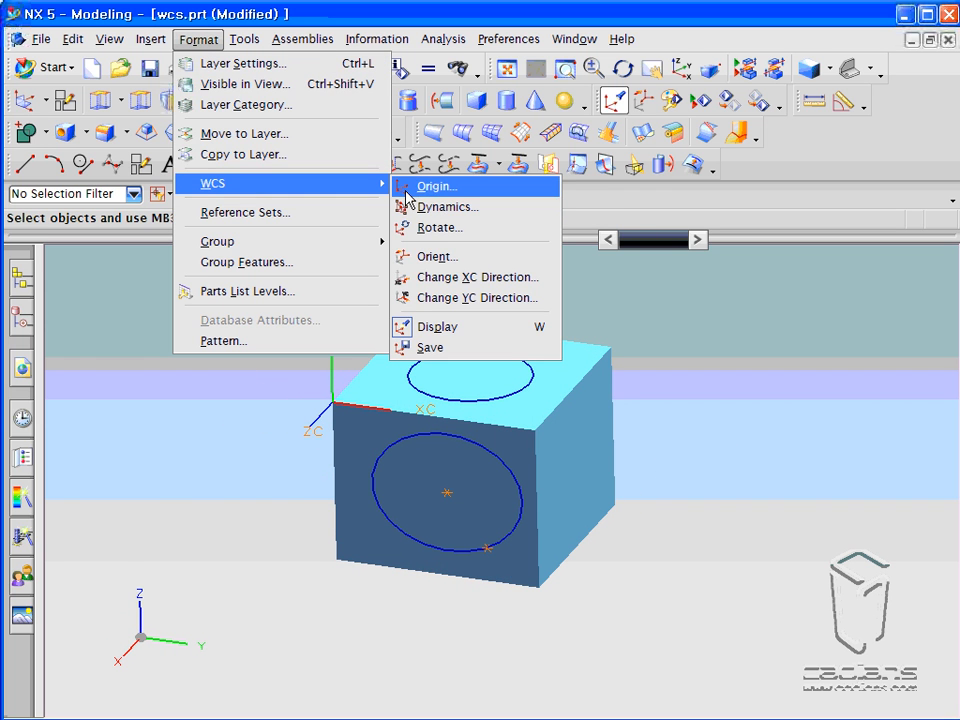
pyautogui.click(489, 258)
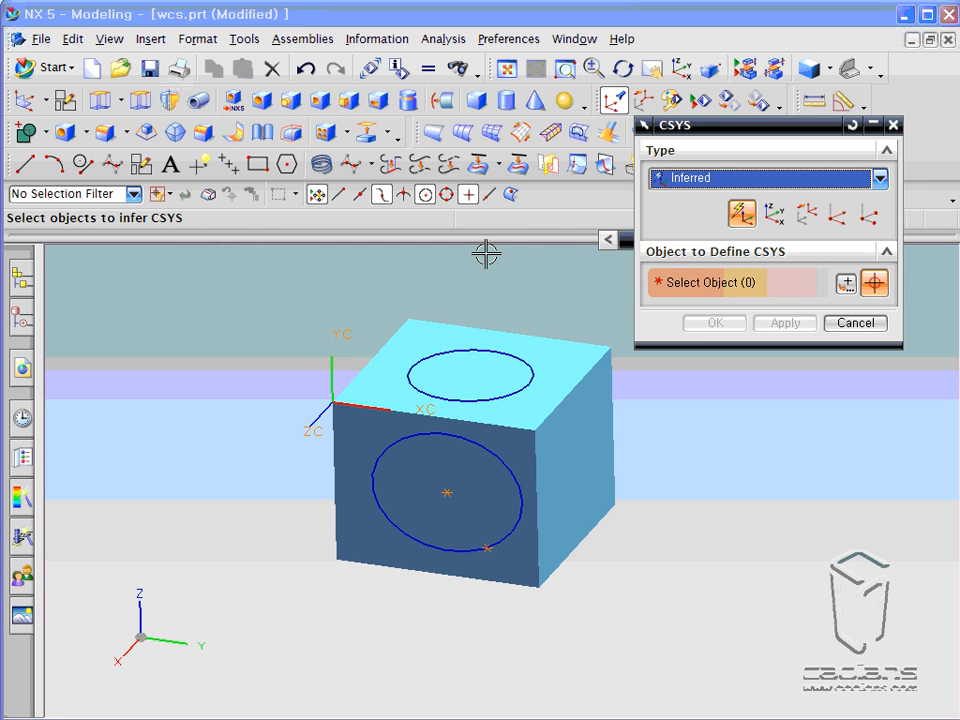
pyautogui.click(878, 179)
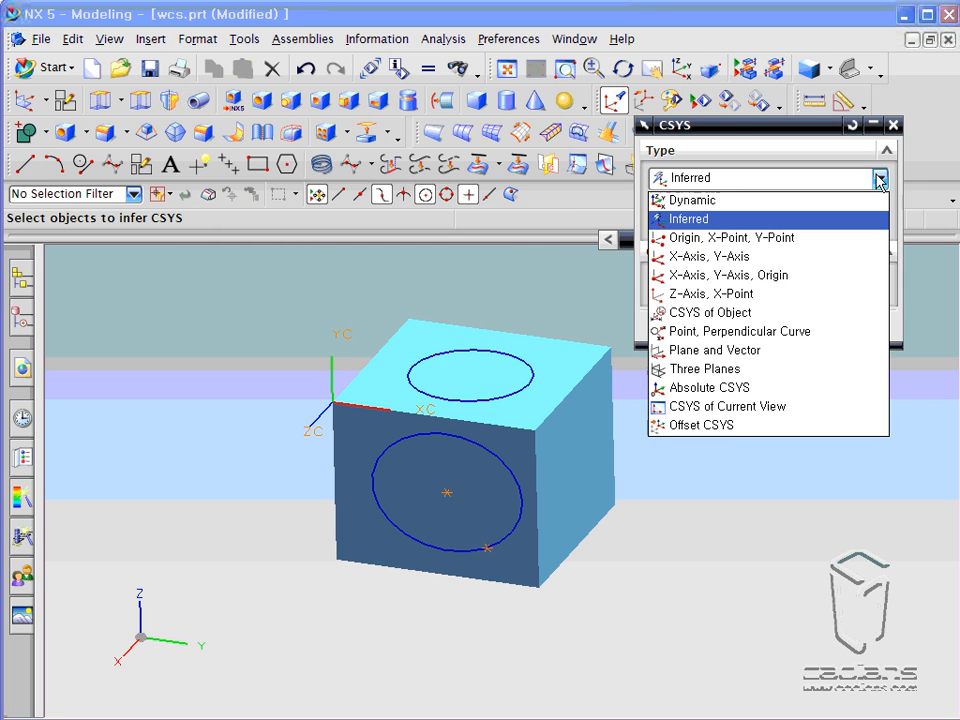
pyautogui.click(789, 239)
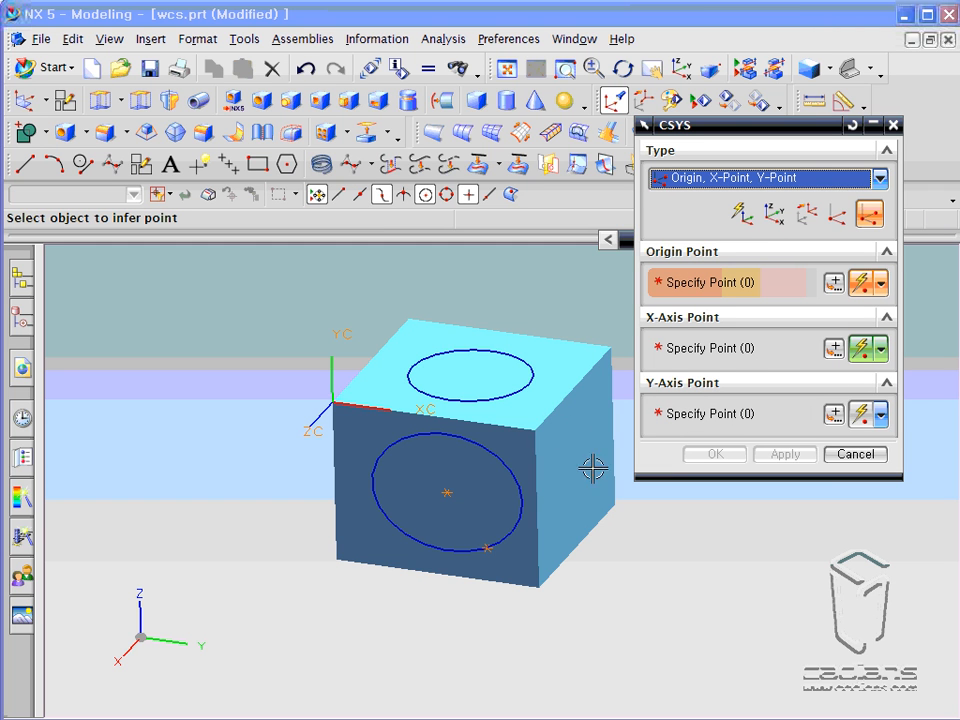
pyautogui.moveTo(677, 561); pyautogui.dragTo(653, 553, button='middle')
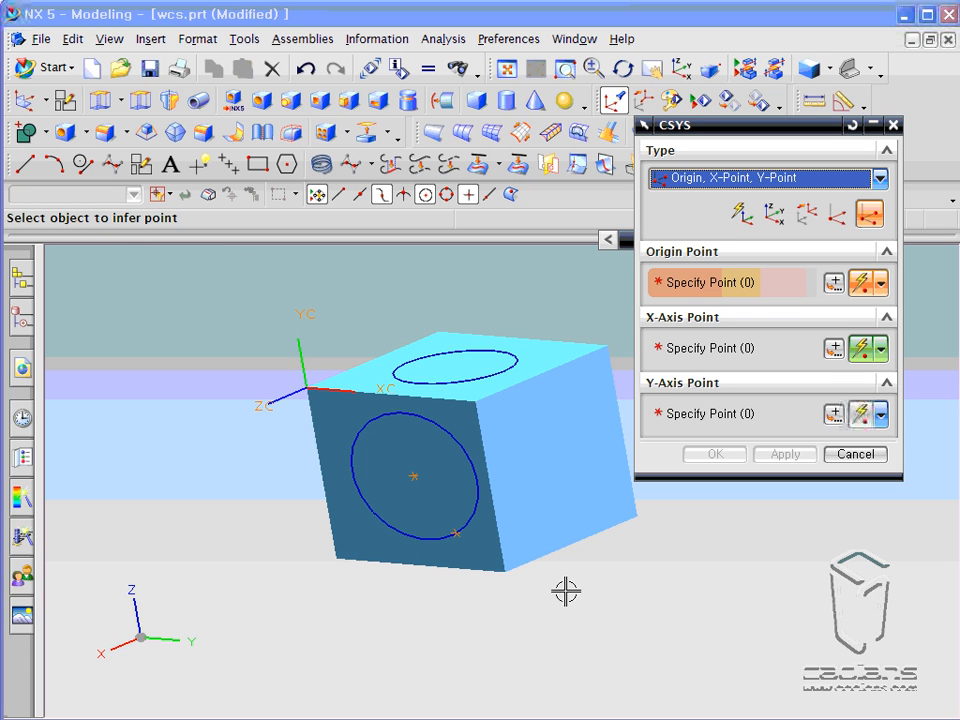
pyautogui.click(507, 571)
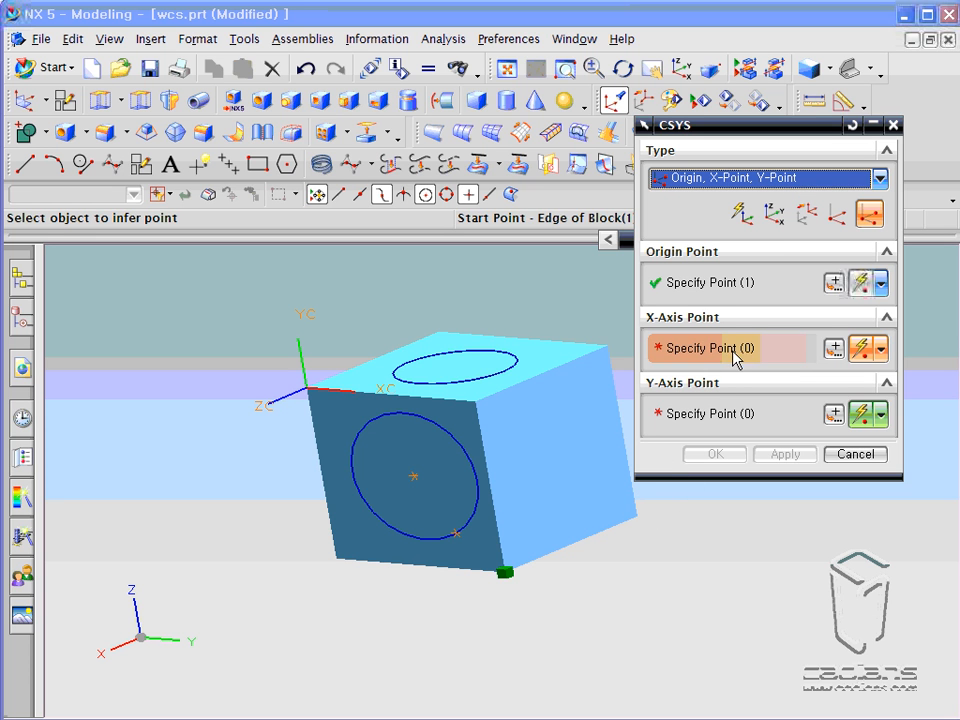
# Define the X-axis point at the right side face's far bottom corner and the Y-axis point at the corner above the origin, and apply the orientation.
pyautogui.click(636, 515)
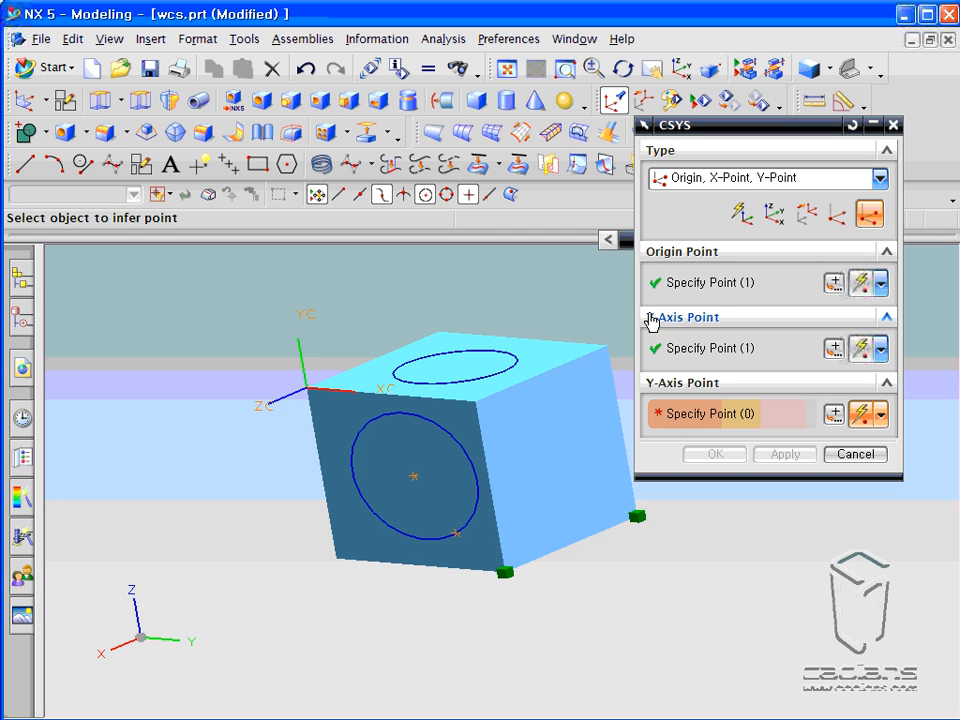
pyautogui.click(482, 401)
pyautogui.moveTo(713, 609); pyautogui.dragTo(690, 623, button='middle')
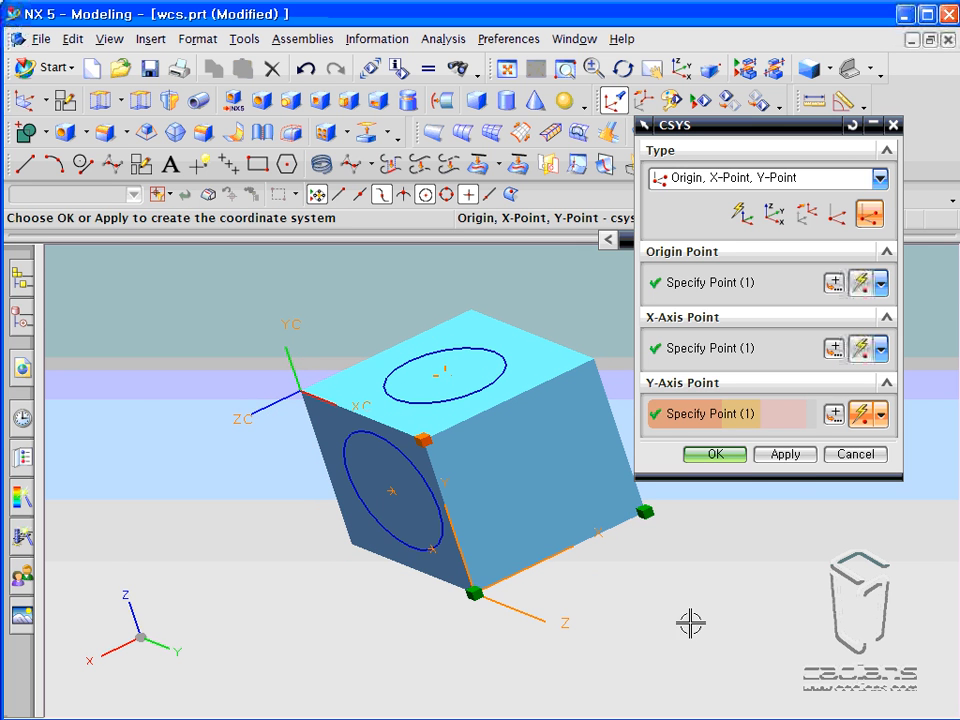
pyautogui.click(786, 455)
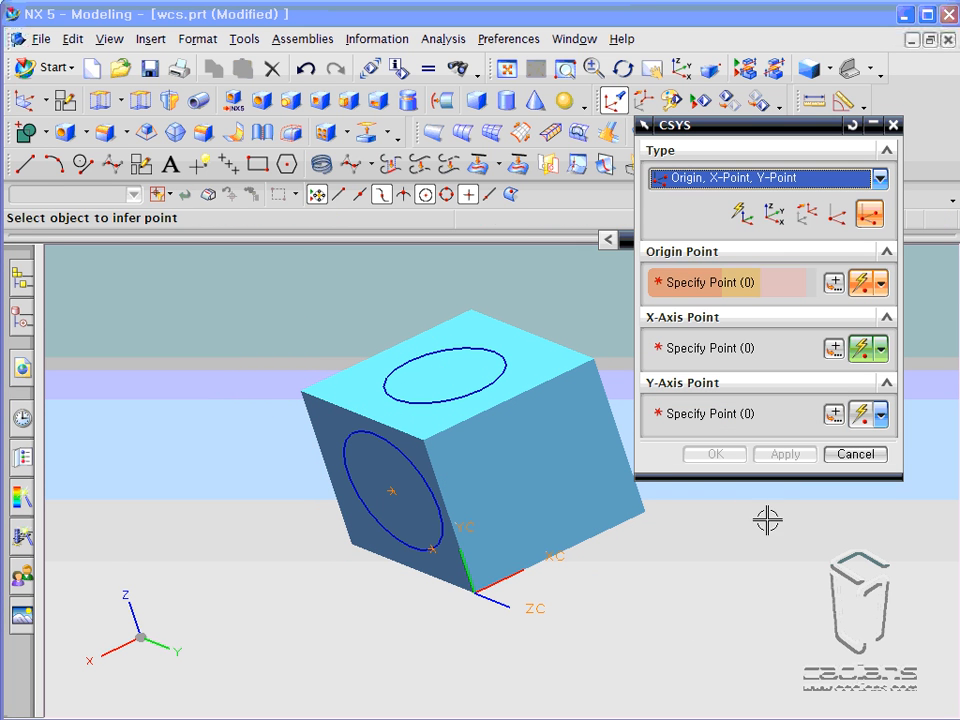
pyautogui.click(868, 457)
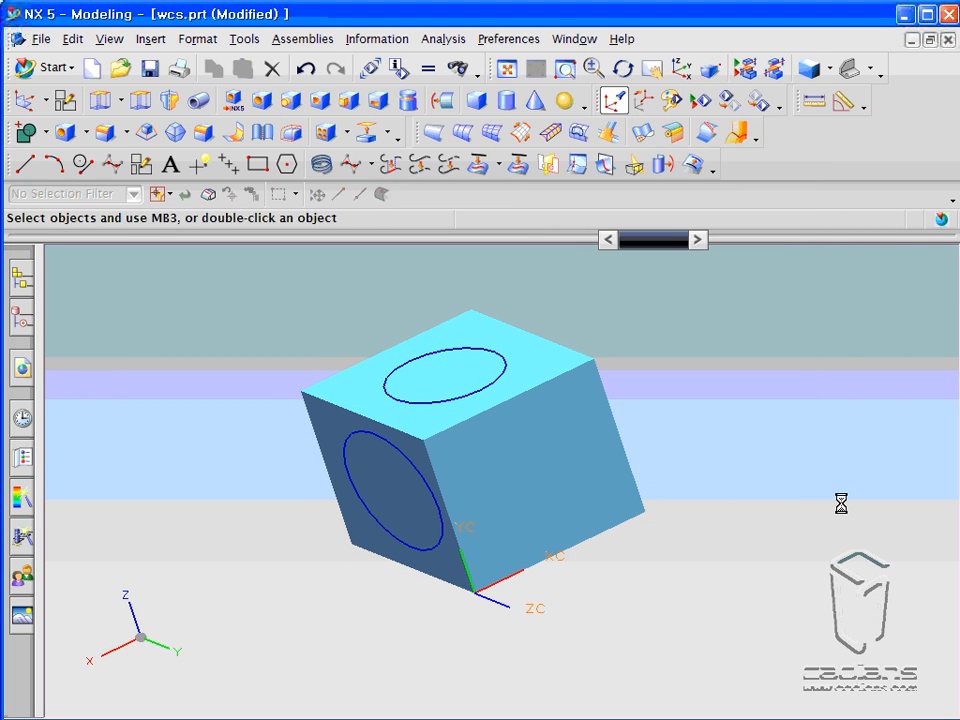
# Draw a basic-curve circle about 34 mm in diameter near the middle of the block's right side face.
pyautogui.click(82, 165)
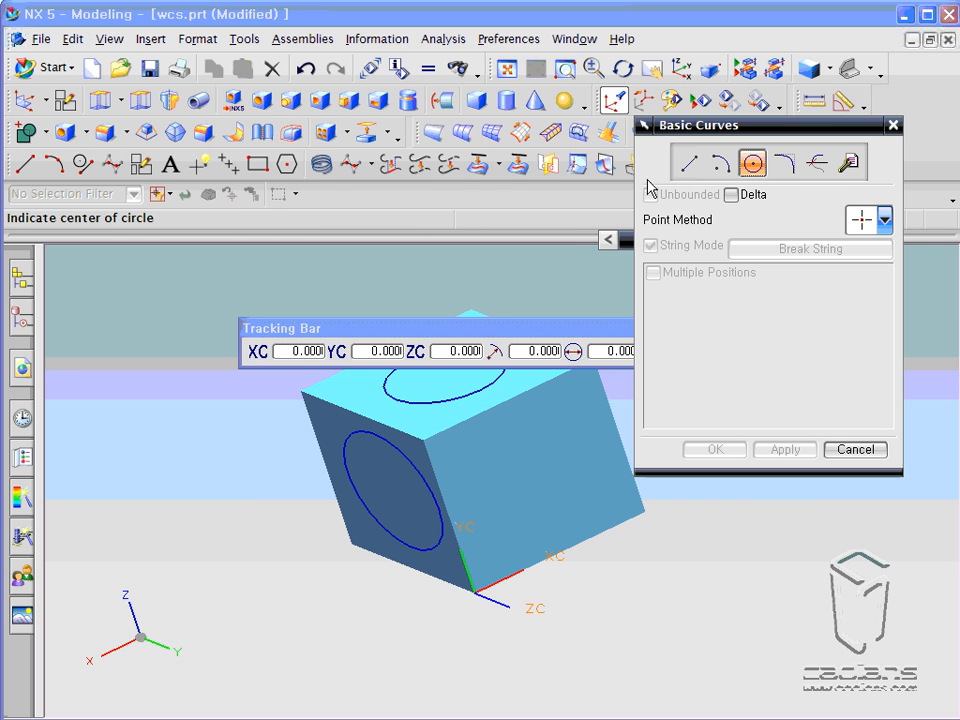
pyautogui.click(527, 484)
pyautogui.click(578, 506)
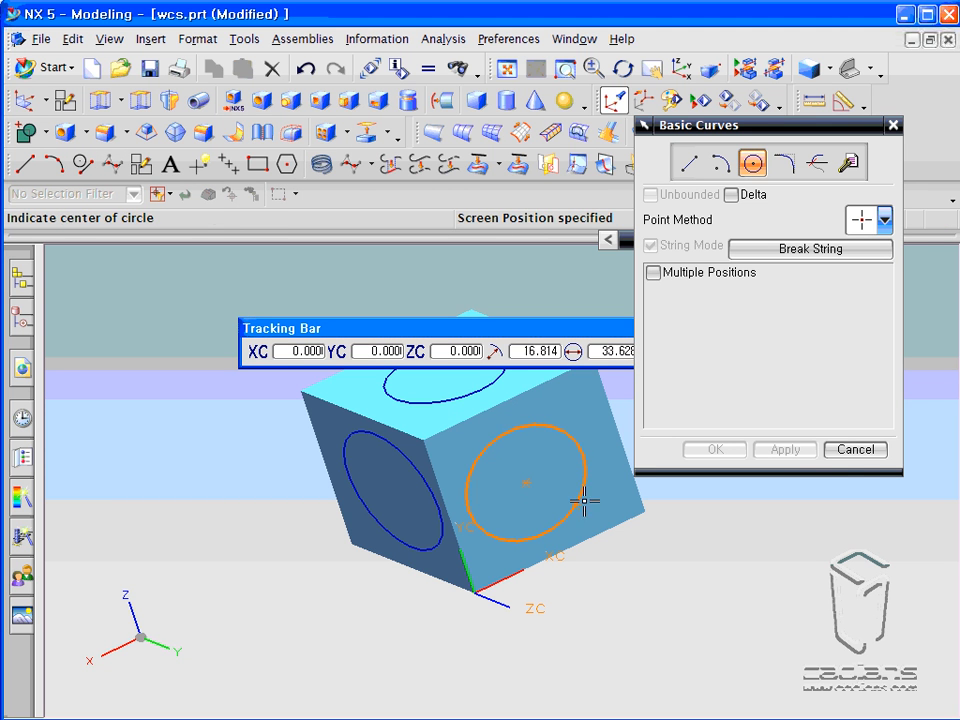
pyautogui.click(855, 449)
# Orient the WCS to the block's back face, the side face without a circle, using CSYS of Object.
pyautogui.moveTo(821, 465); pyautogui.dragTo(712, 482, button='middle')
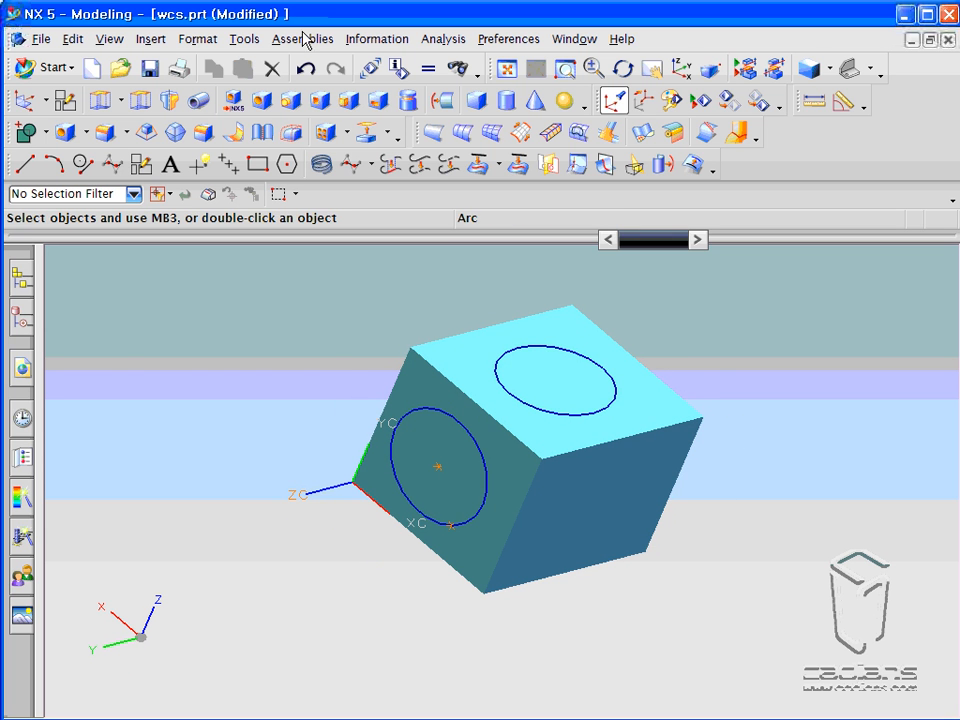
pyautogui.click(198, 40)
pyautogui.moveTo(221, 186)
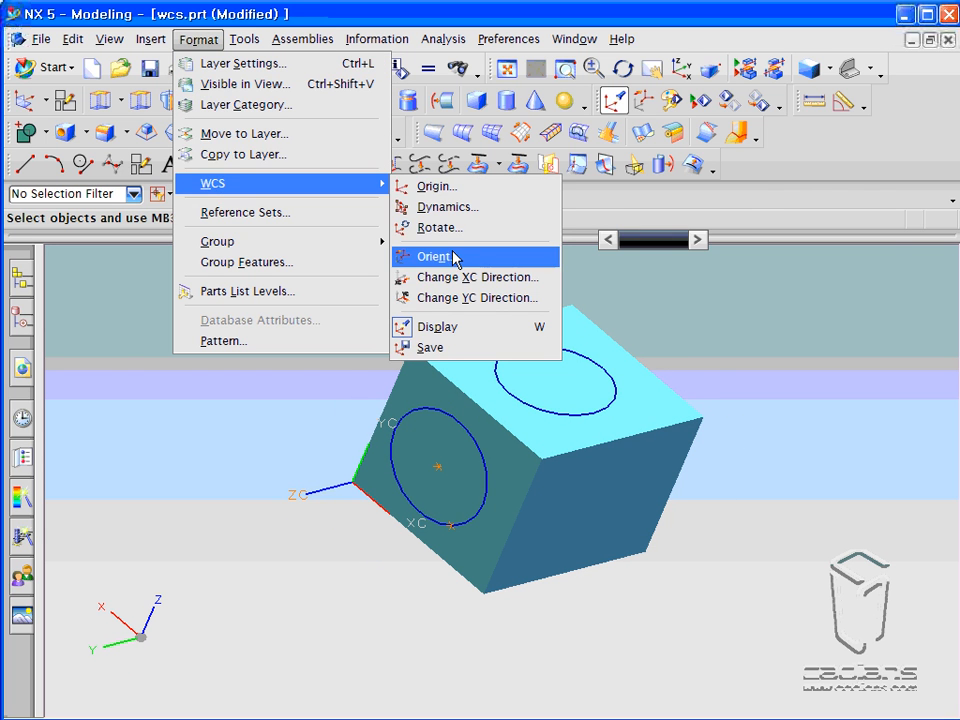
pyautogui.click(450, 255)
pyautogui.click(795, 187)
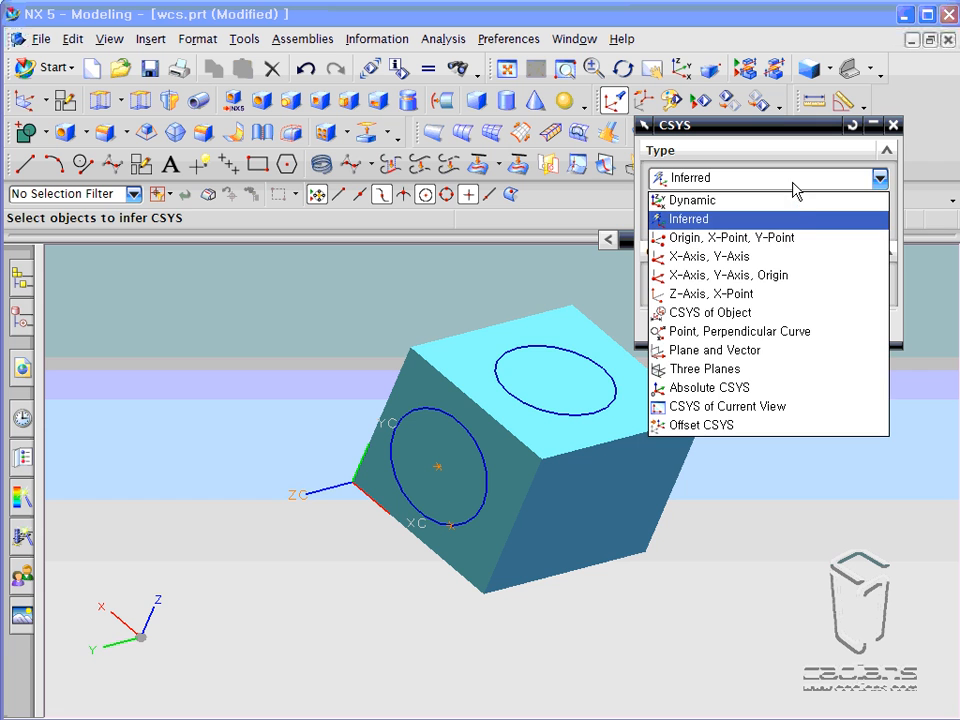
pyautogui.click(806, 316)
pyautogui.moveTo(767, 525); pyautogui.dragTo(737, 514, button='middle')
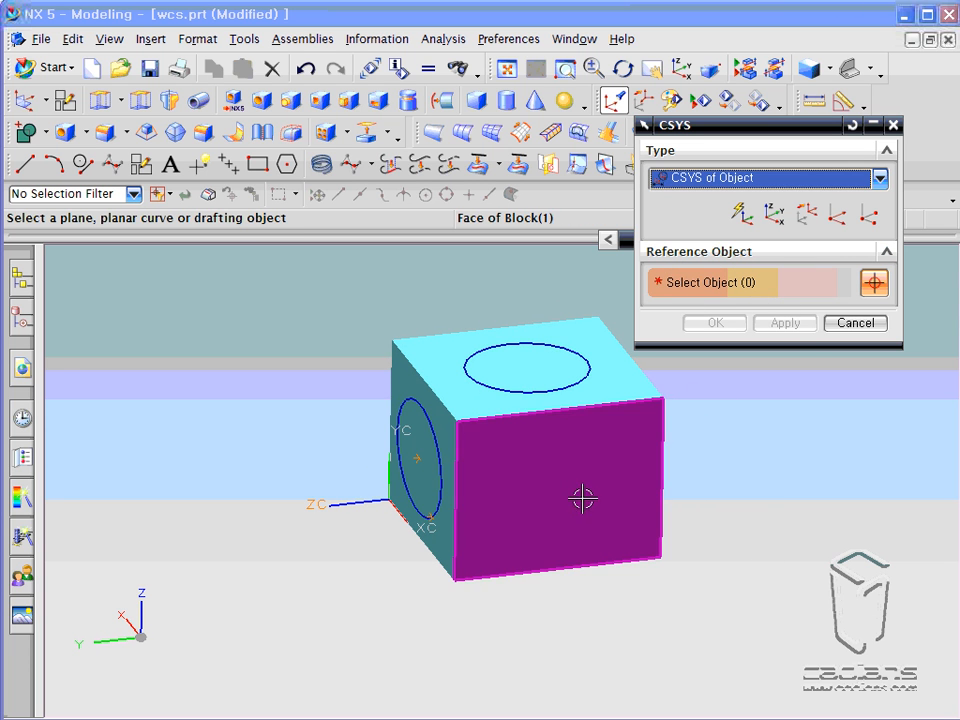
pyautogui.click(555, 487)
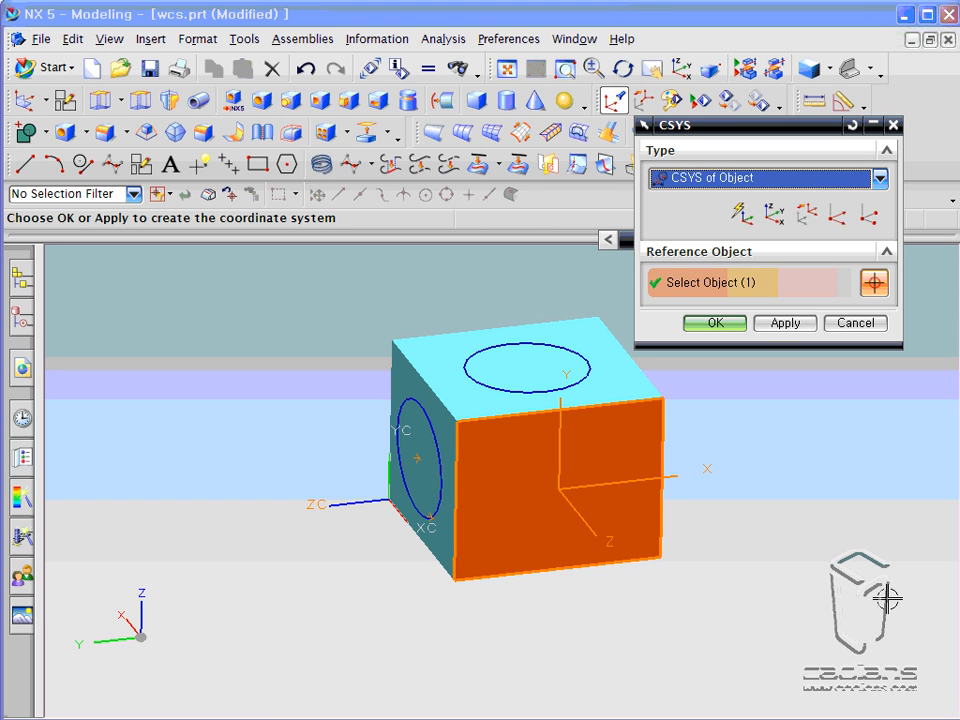
pyautogui.moveTo(853, 572); pyautogui.dragTo(760, 578, button='middle')
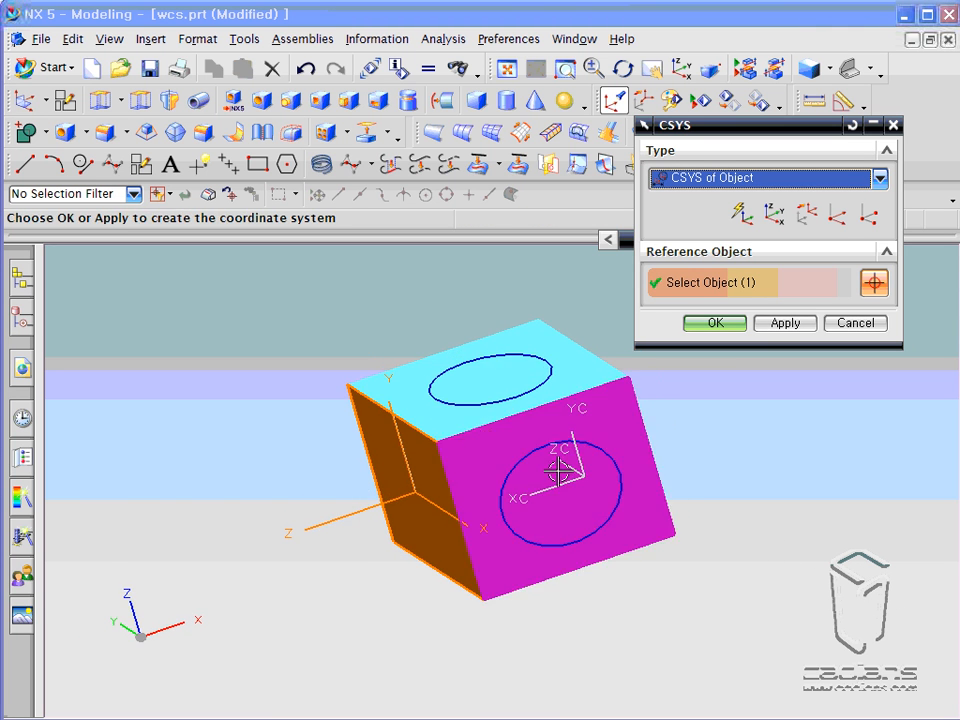
pyautogui.click(785, 323)
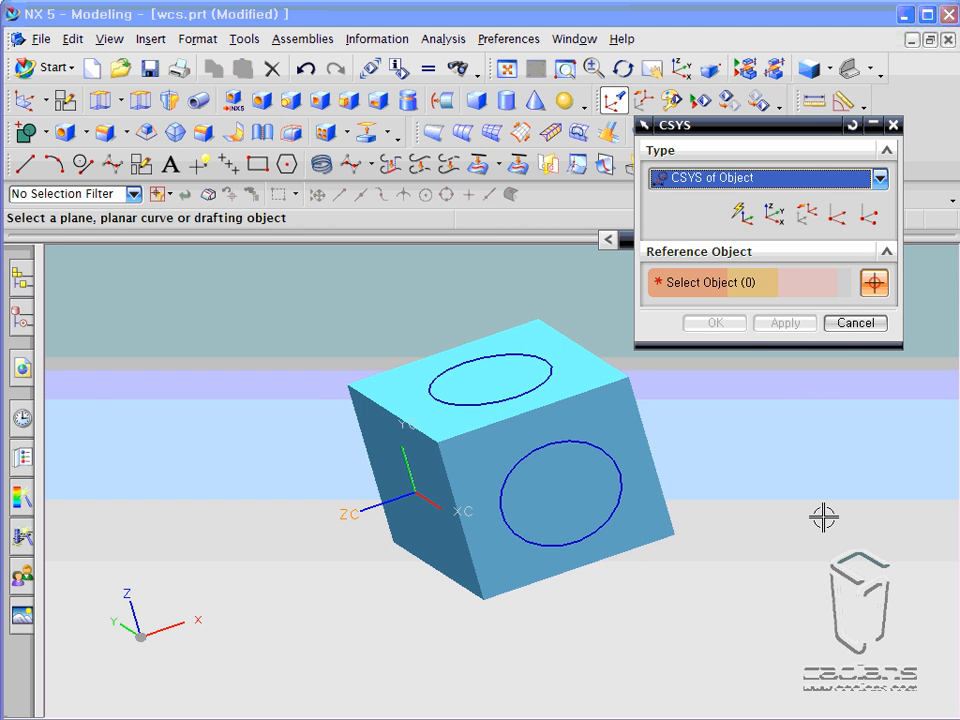
# Reorient the WCS by CSYS of Object to the circled left side face and to the circled front face in turn.
pyautogui.click(612, 486)
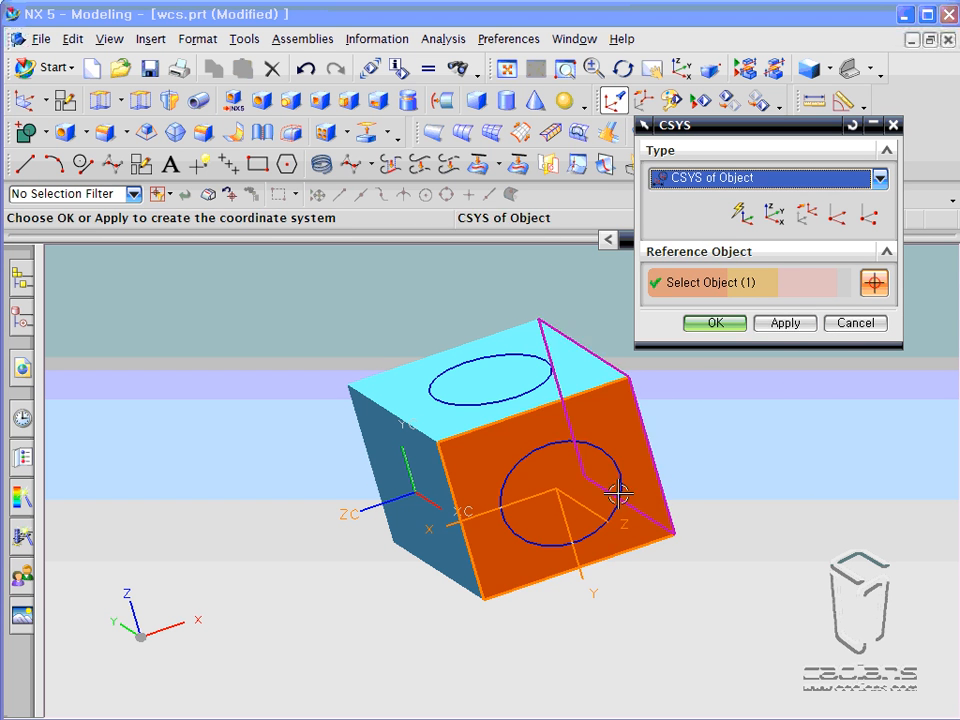
pyautogui.click(785, 322)
pyautogui.moveTo(774, 437); pyautogui.dragTo(530, 462, button='middle')
pyautogui.click(530, 462)
pyautogui.click(786, 323)
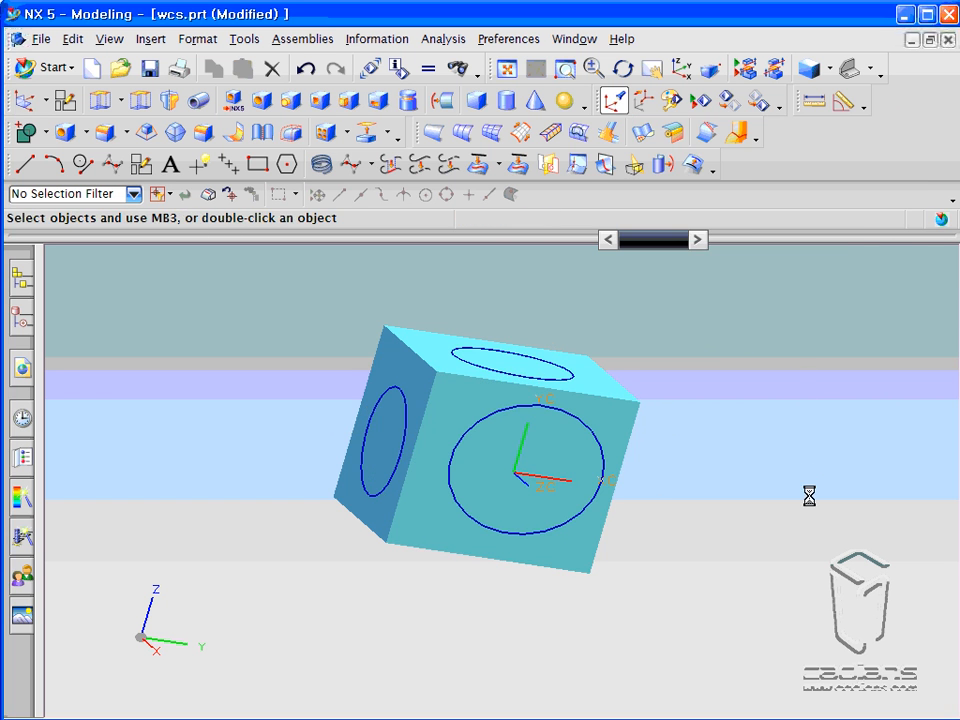
# Orient the WCS to the block's back face without a circle, using CSYS of Object, and finish orienting.
pyautogui.moveTo(810, 495); pyautogui.dragTo(827, 390, button='middle')
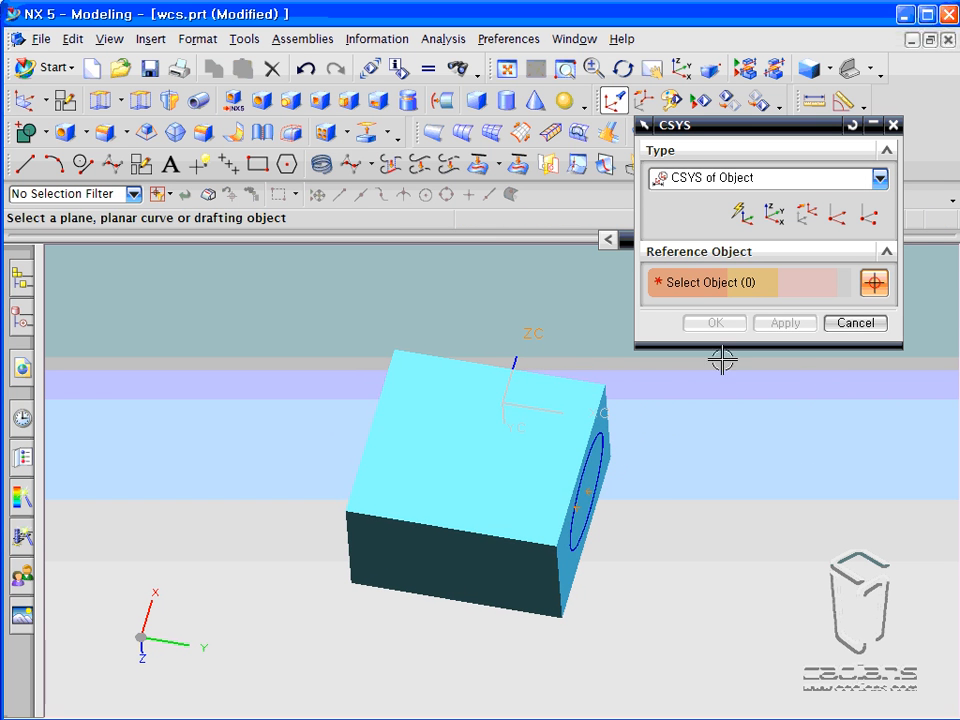
pyautogui.moveTo(474, 403); pyautogui.dragTo(666, 478, button='middle')
pyautogui.click(553, 476)
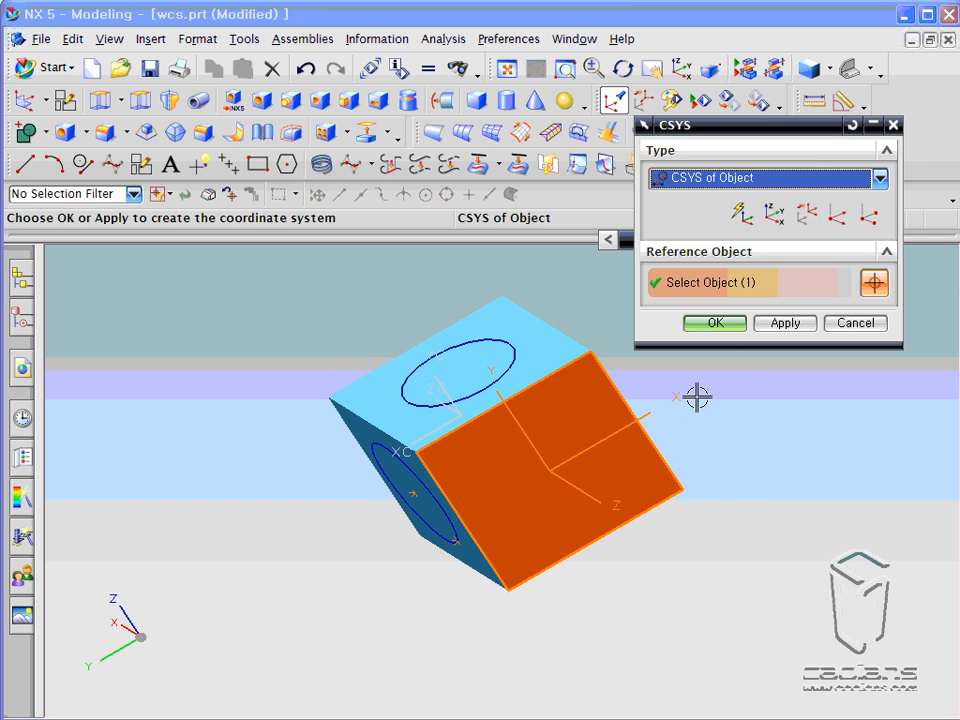
pyautogui.click(786, 323)
pyautogui.click(840, 323)
# Draw a basic-curve circle about 36 mm in diameter near the middle of the block's back face, around the WCS origin.
pyautogui.moveTo(799, 381); pyautogui.dragTo(776, 360, button='middle')
pyautogui.click(152, 40)
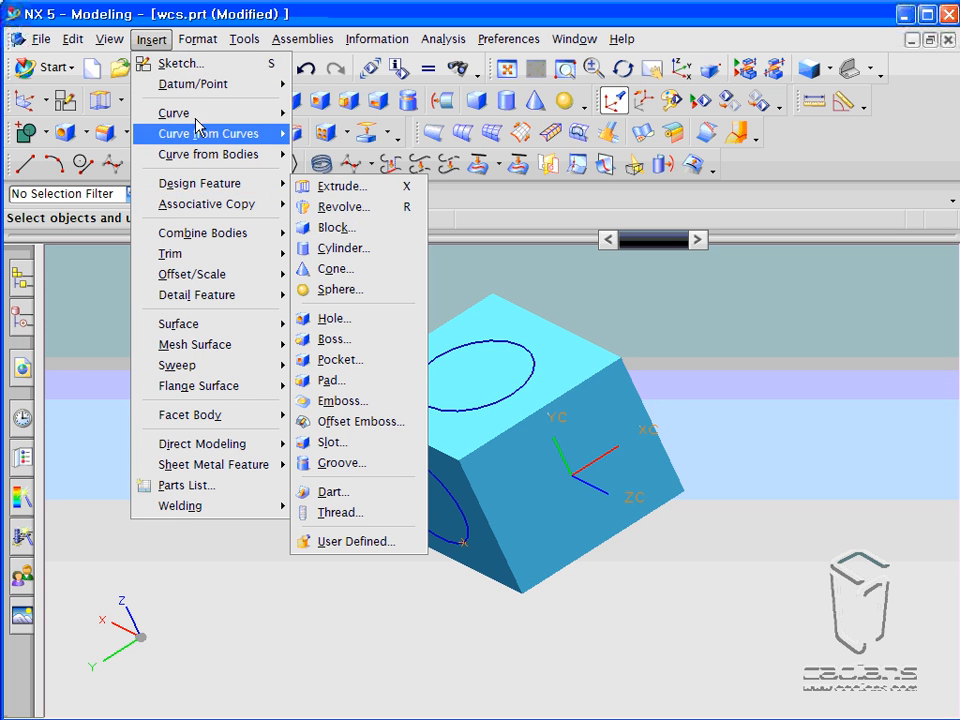
pyautogui.click(89, 163)
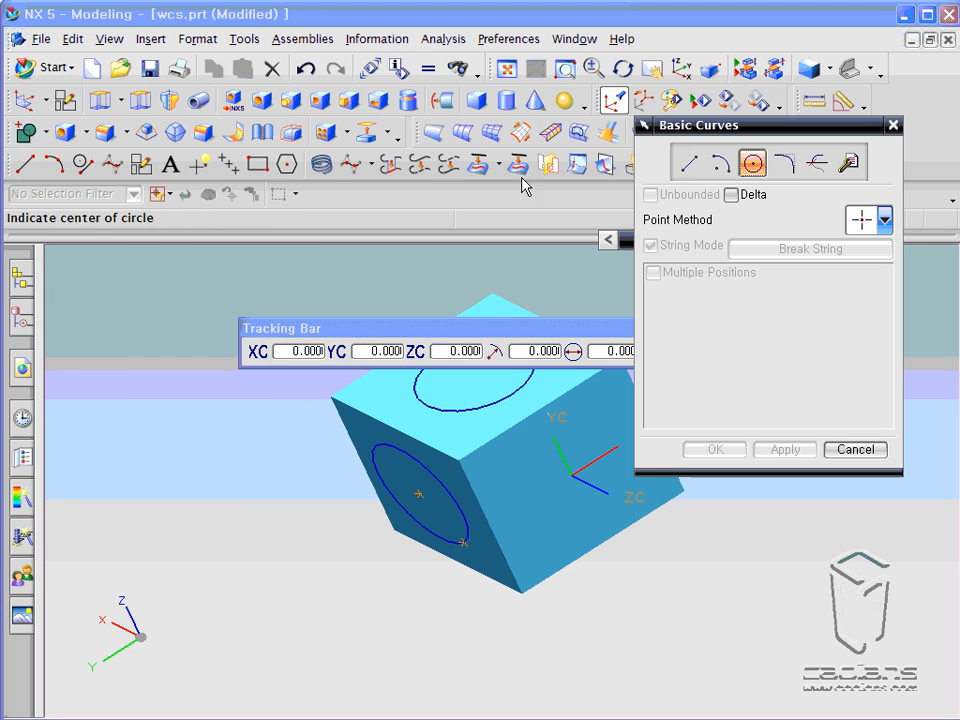
pyautogui.click(565, 472)
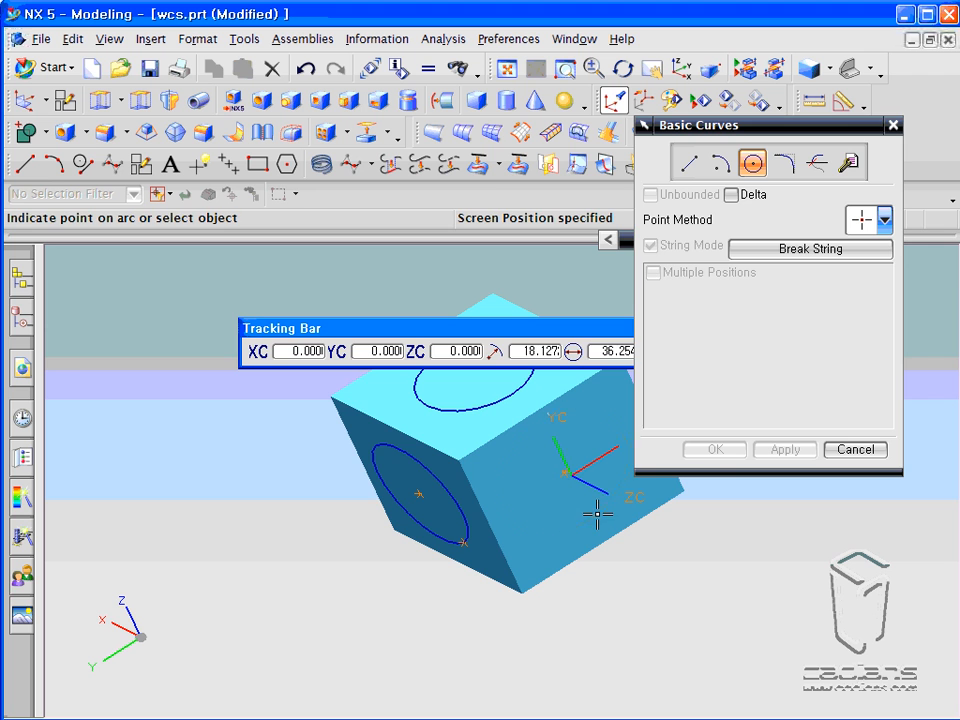
pyautogui.click(600, 518)
pyautogui.click(853, 450)
# Orient the WCS to the Absolute CSYS at the block's corner and finish orienting.
pyautogui.moveTo(831, 478); pyautogui.dragTo(755, 414, button='middle')
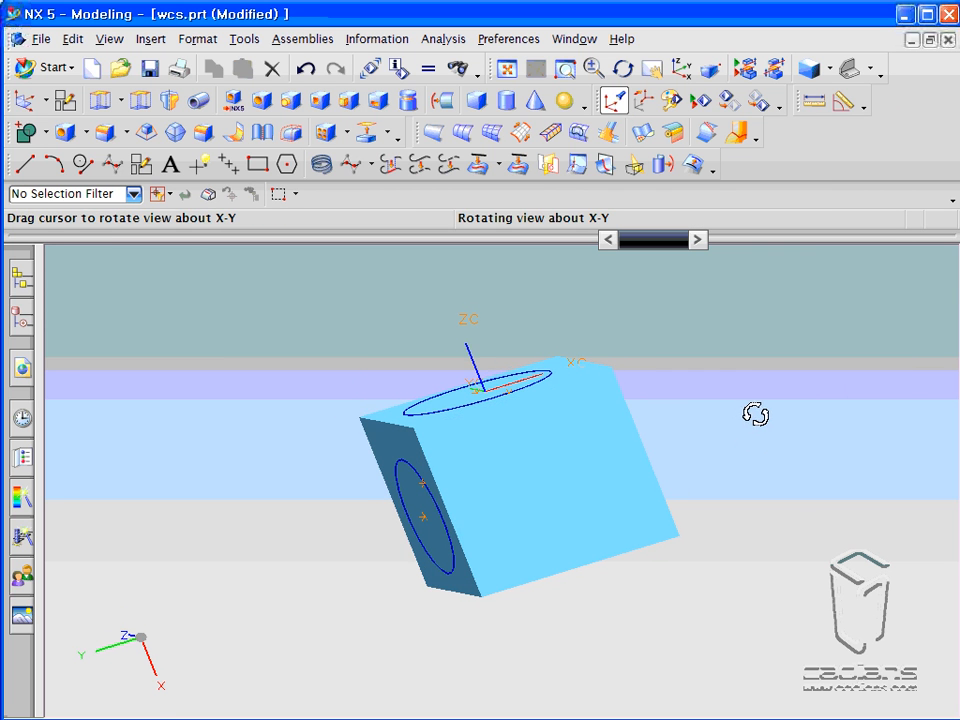
pyautogui.click(198, 40)
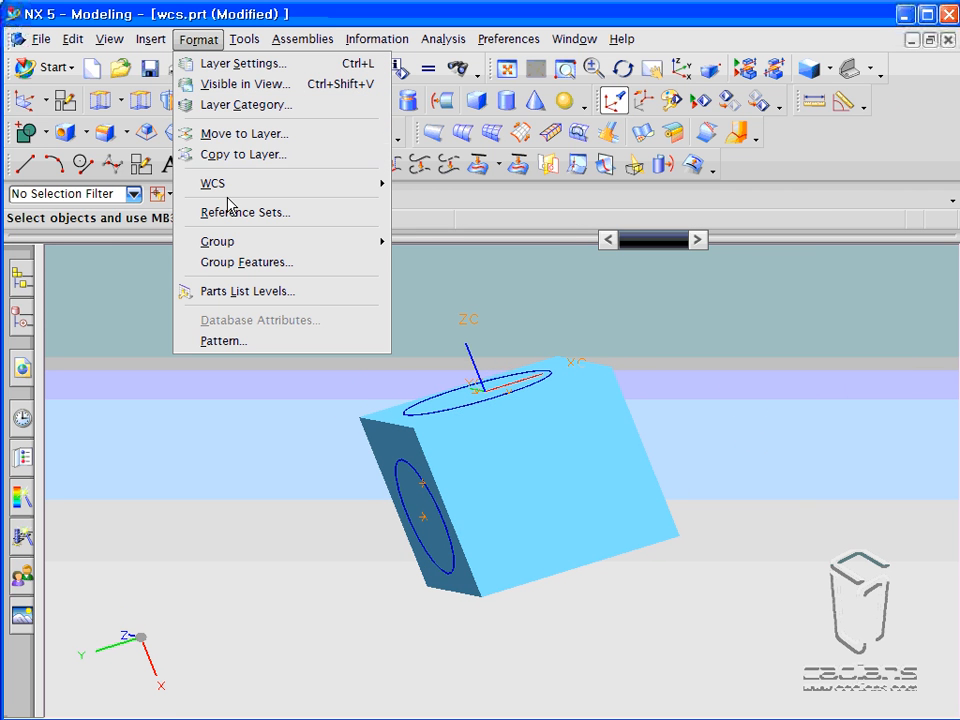
pyautogui.moveTo(366, 189)
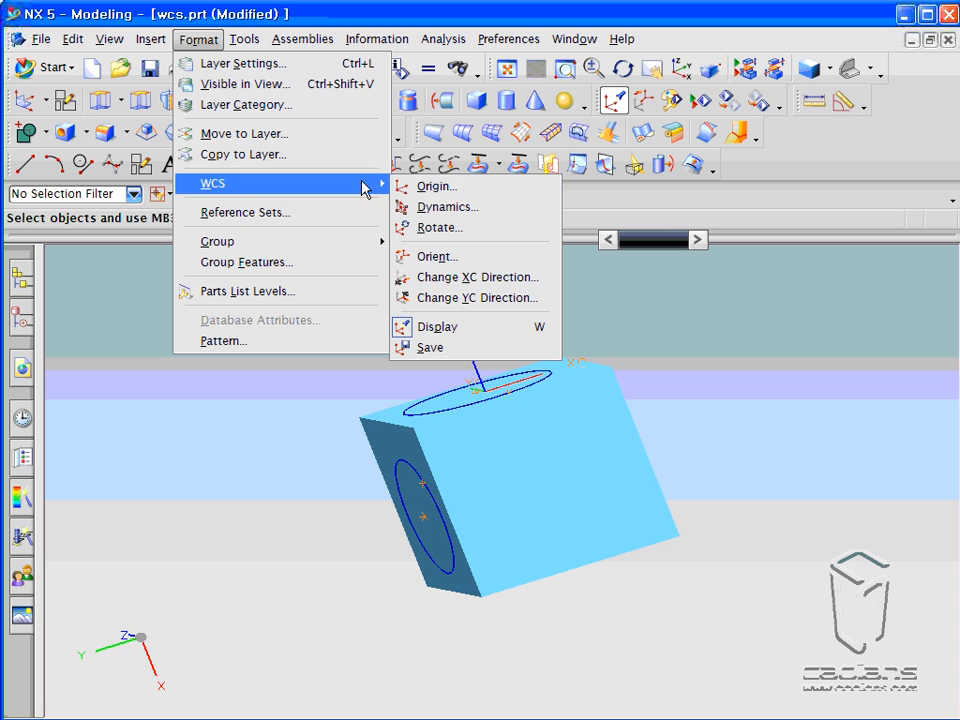
pyautogui.click(527, 265)
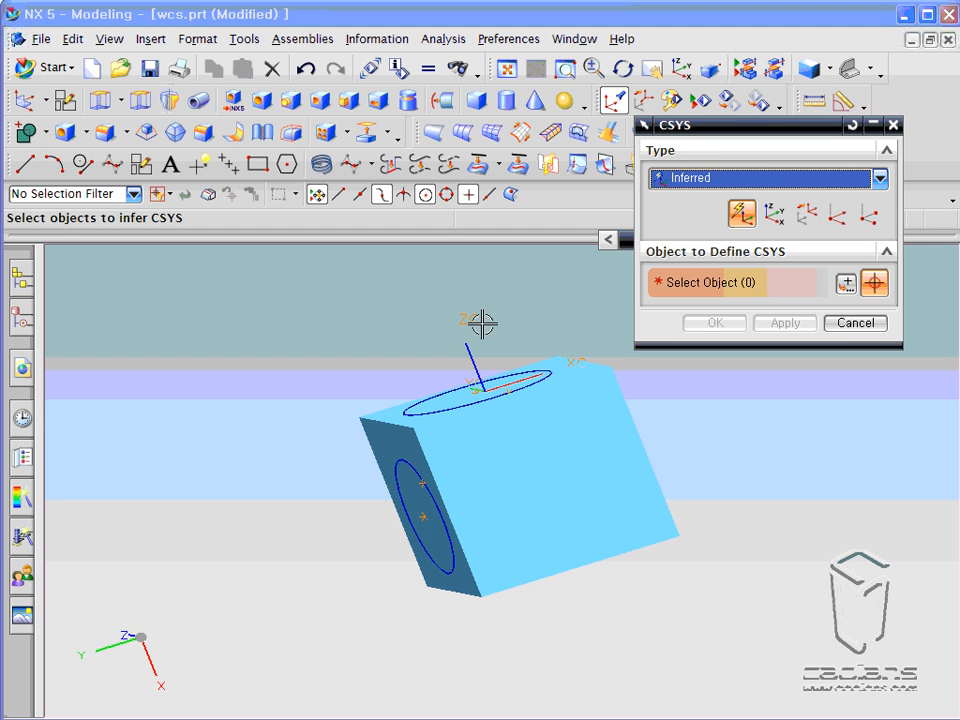
pyautogui.moveTo(632, 392); pyautogui.dragTo(690, 422, button='middle')
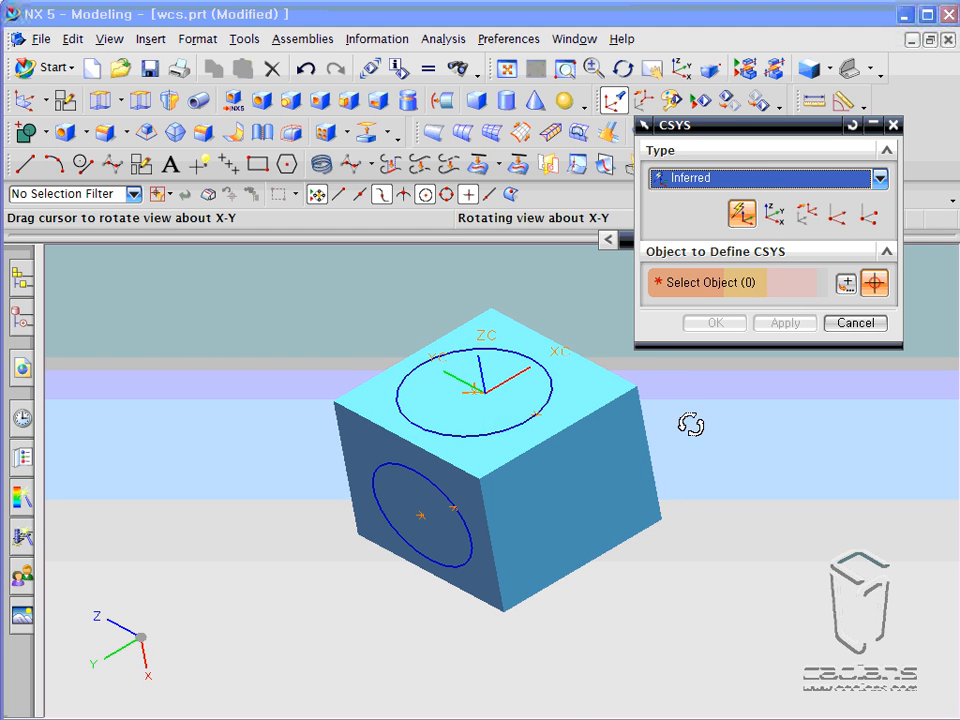
pyautogui.click(810, 180)
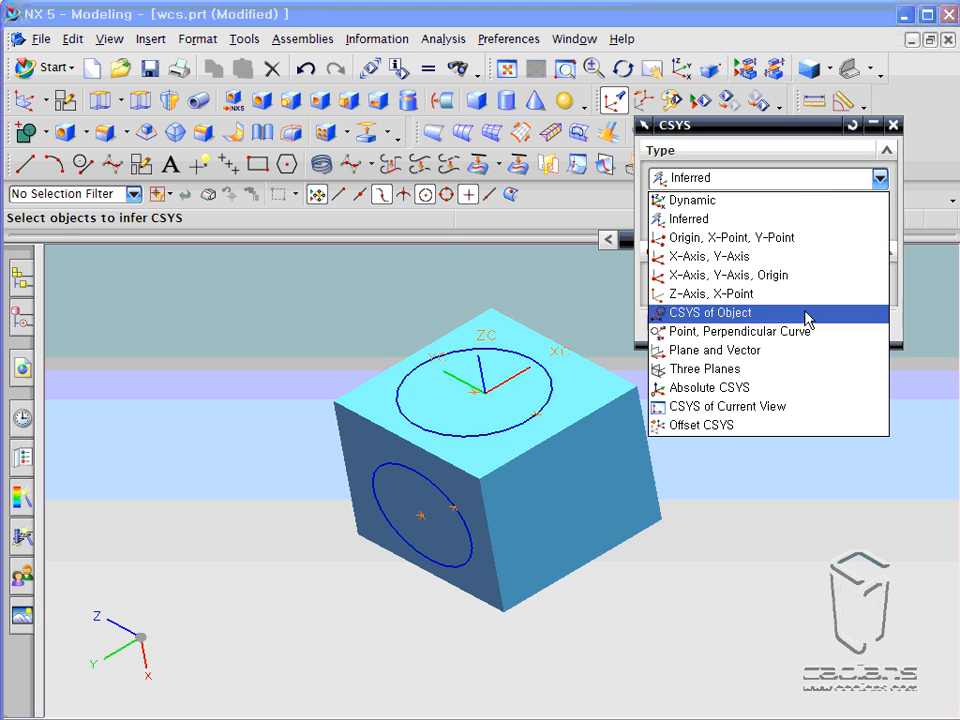
pyautogui.click(790, 390)
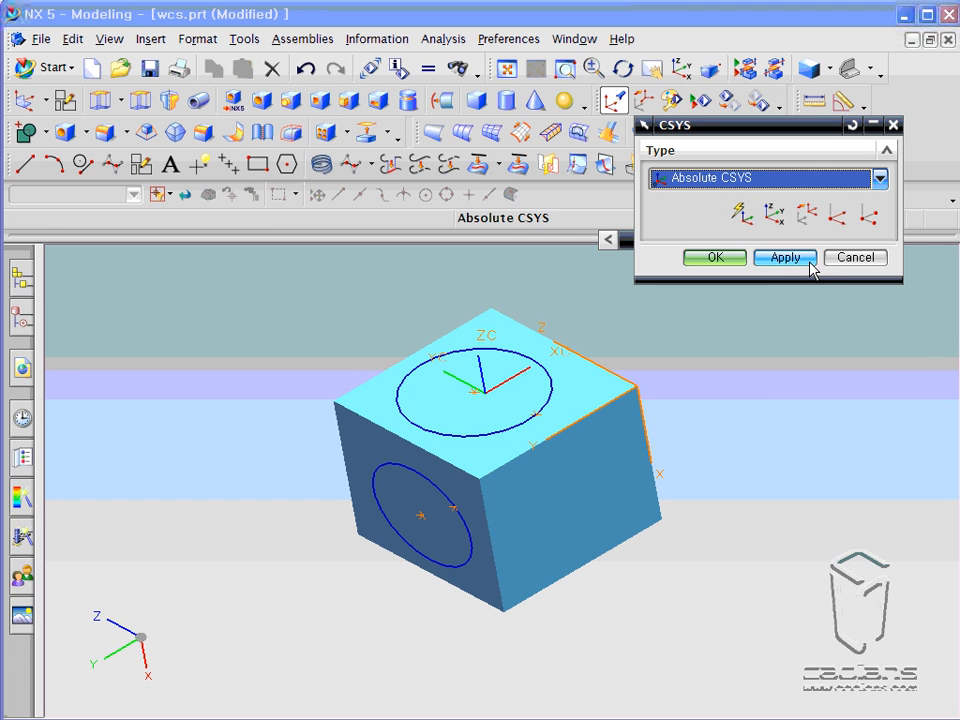
pyautogui.click(785, 257)
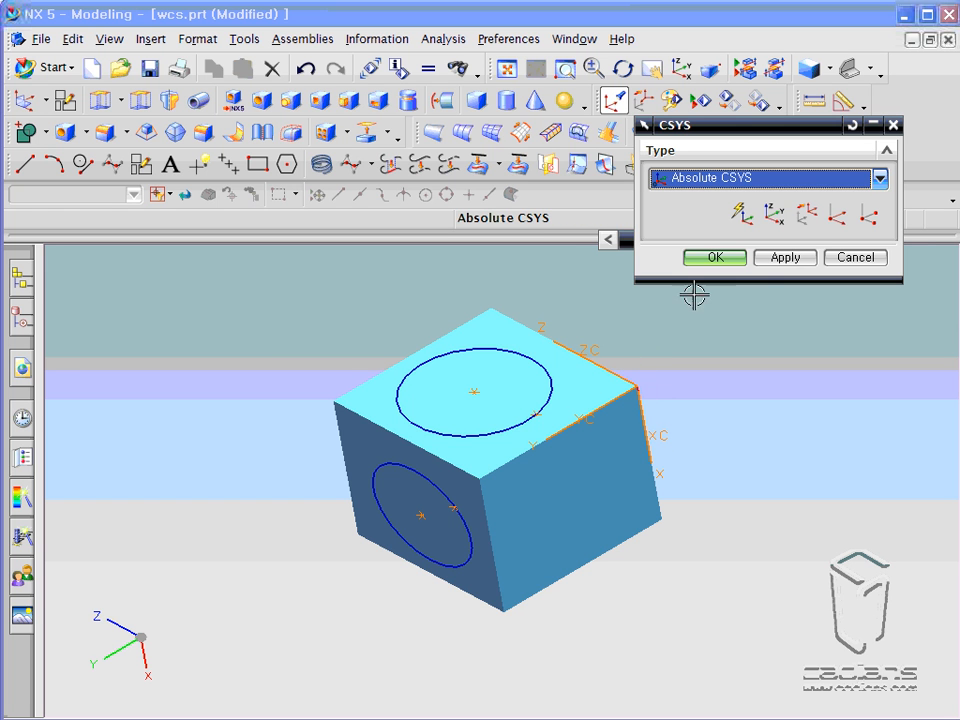
pyautogui.click(771, 259)
pyautogui.moveTo(765, 437); pyautogui.dragTo(455, 345, button='middle')
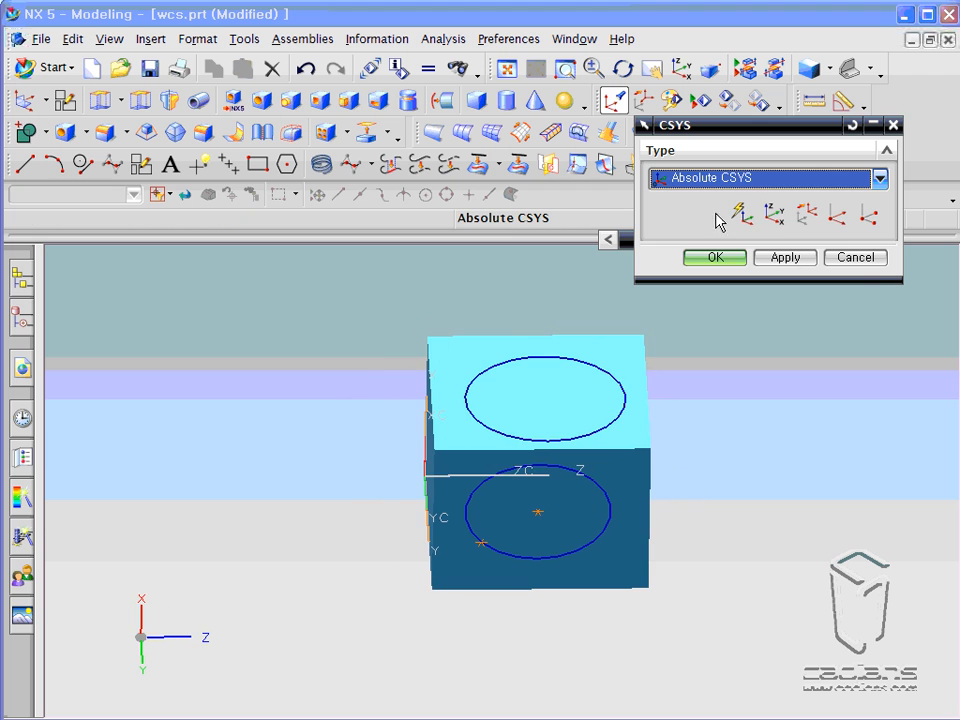
pyautogui.click(864, 254)
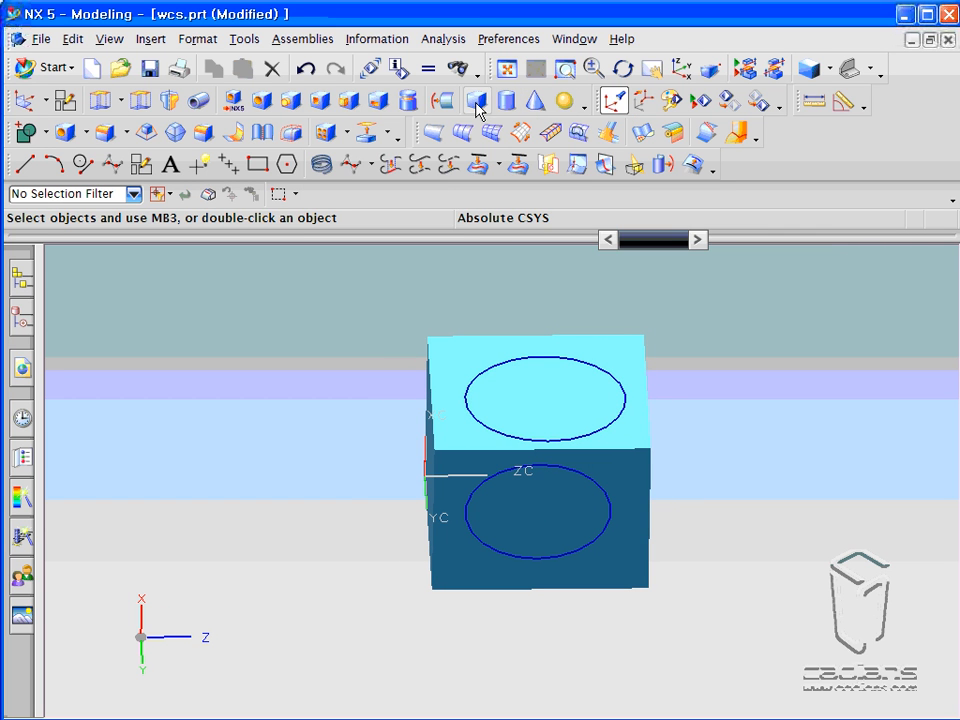
# Draw an associative degree 5 Studio Spline through four points beside the block in the top view.
pyautogui.click(684, 72)
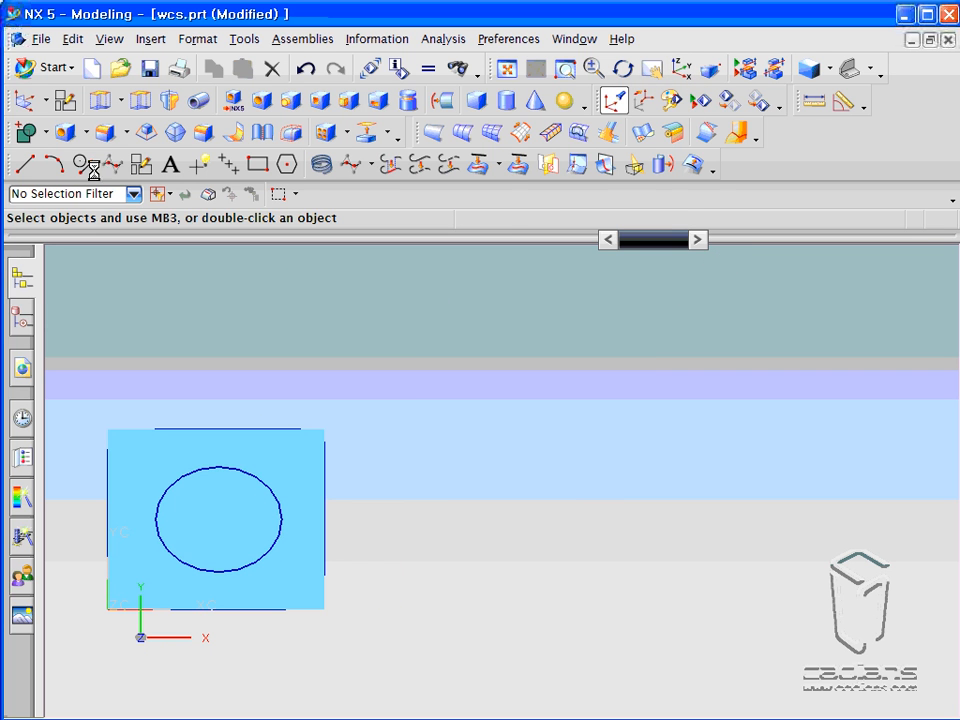
pyautogui.click(350, 164)
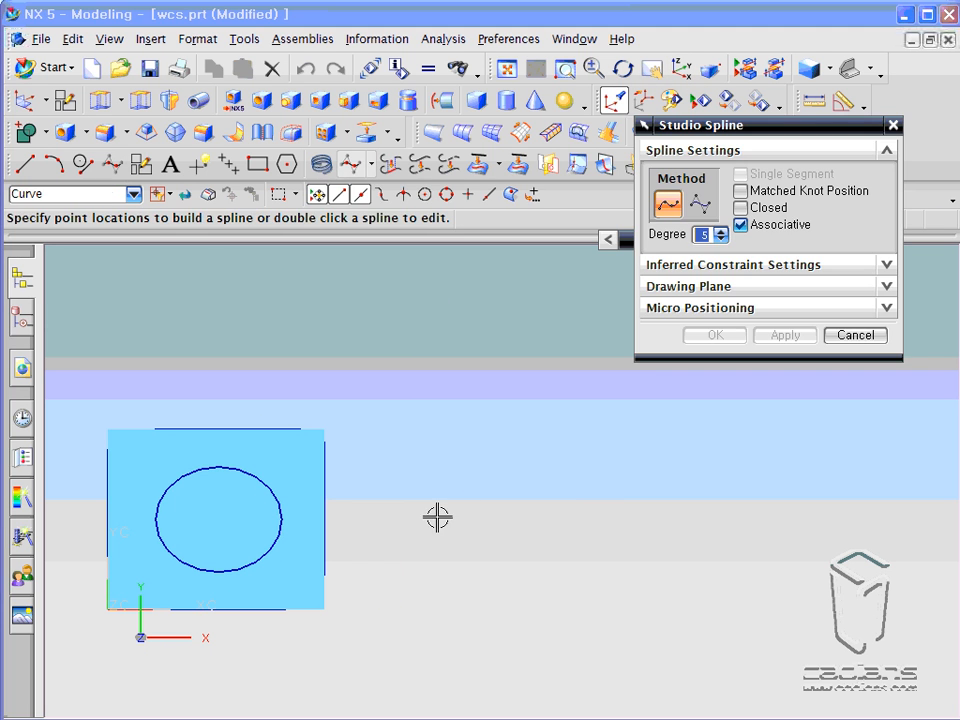
pyautogui.click(412, 523)
pyautogui.click(495, 461)
pyautogui.click(600, 521)
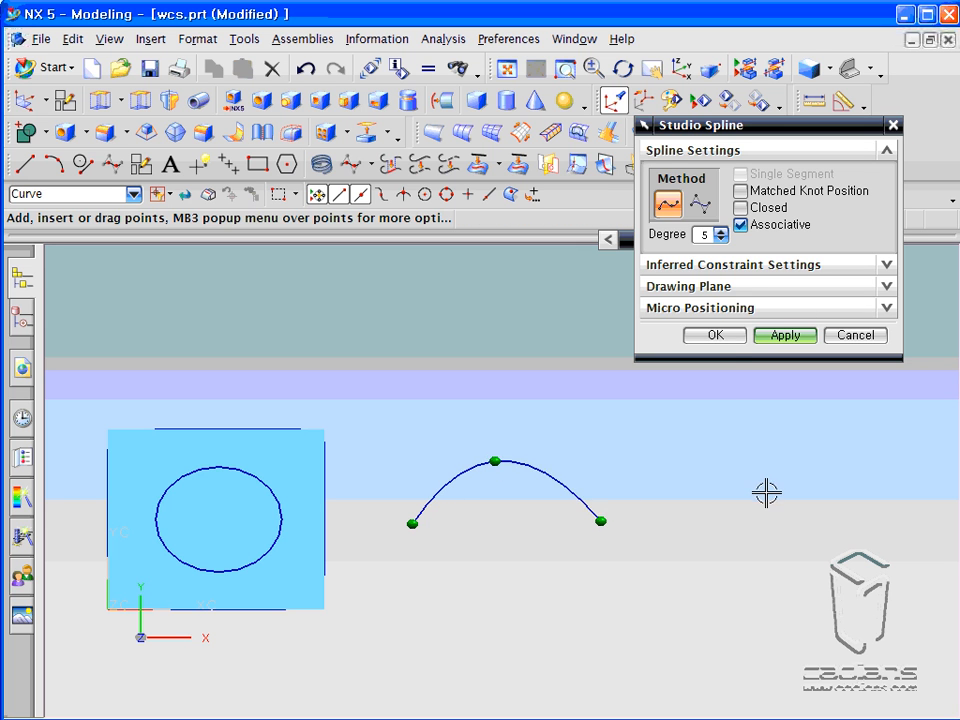
pyautogui.click(765, 495)
pyautogui.click(726, 338)
# Orient the WCS with Point, Perpendicular Curve, using the spline as reference curve and its end point farthest from the block.
pyautogui.moveTo(699, 508); pyautogui.dragTo(654, 538, button='middle')
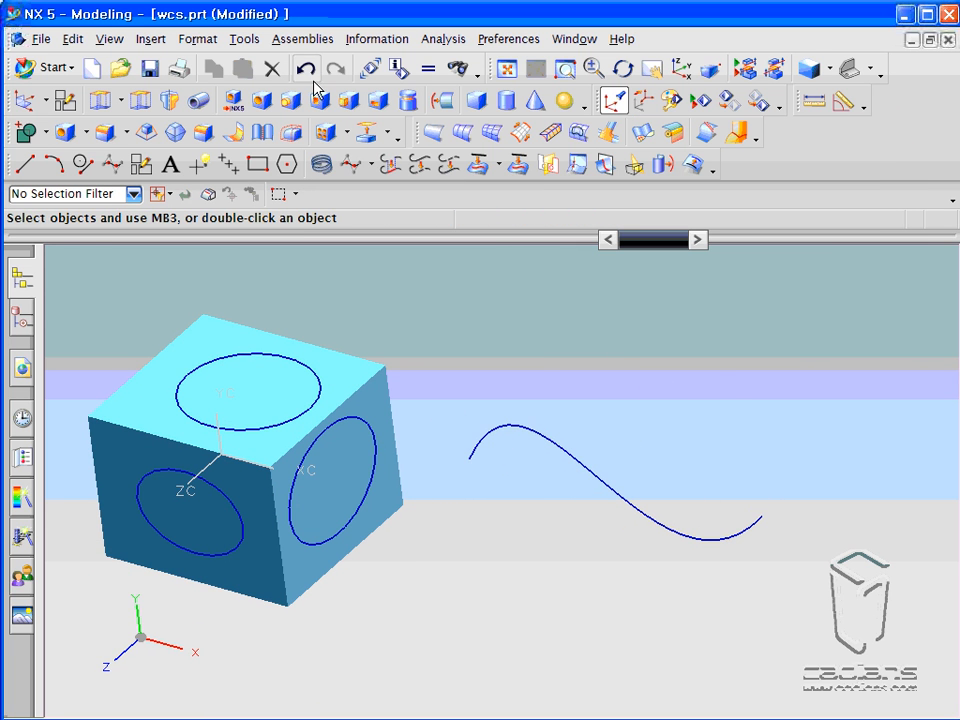
pyautogui.click(197, 38)
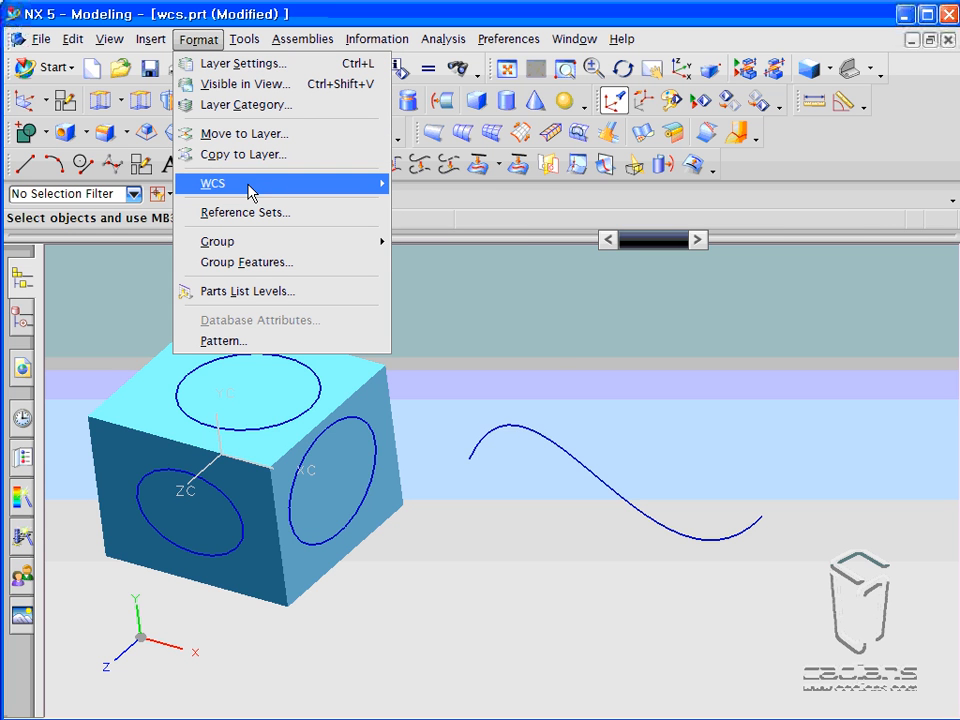
pyautogui.moveTo(245, 184)
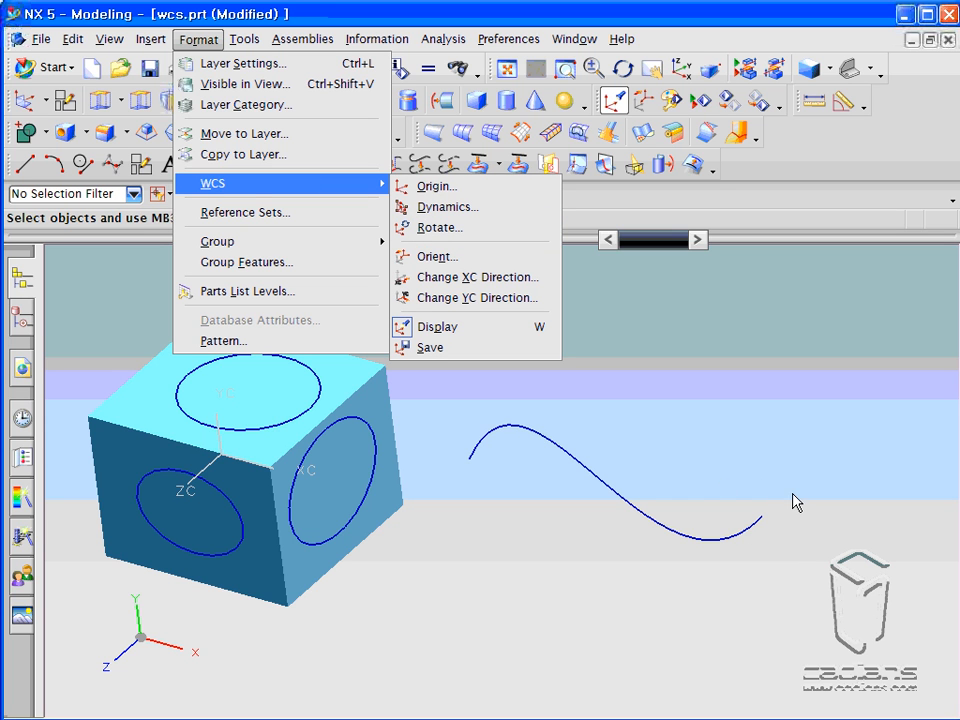
pyautogui.click(505, 262)
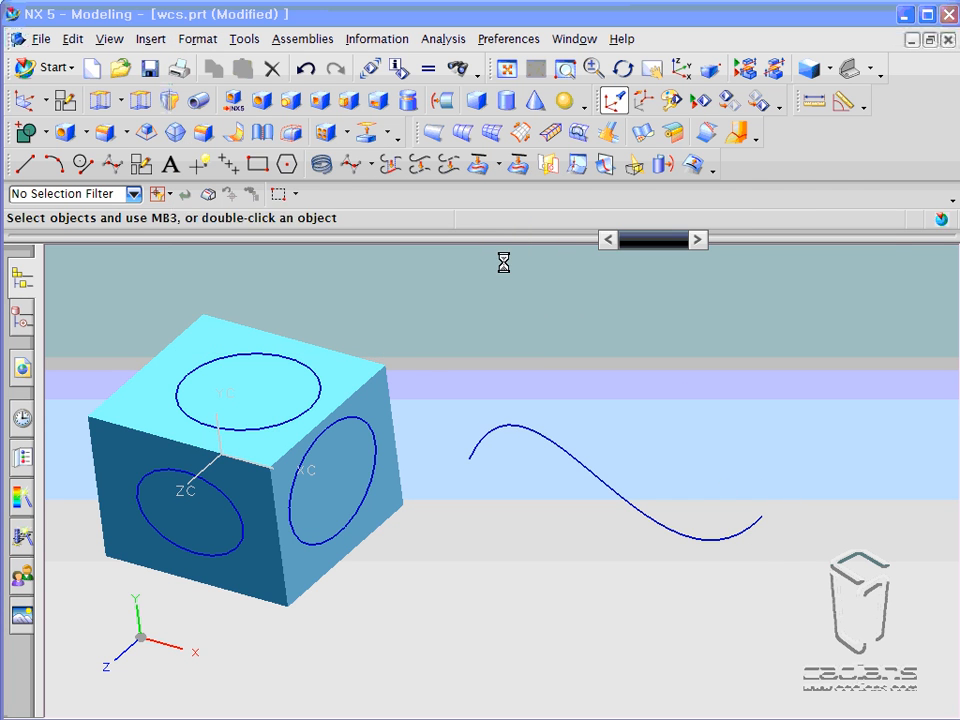
pyautogui.click(814, 190)
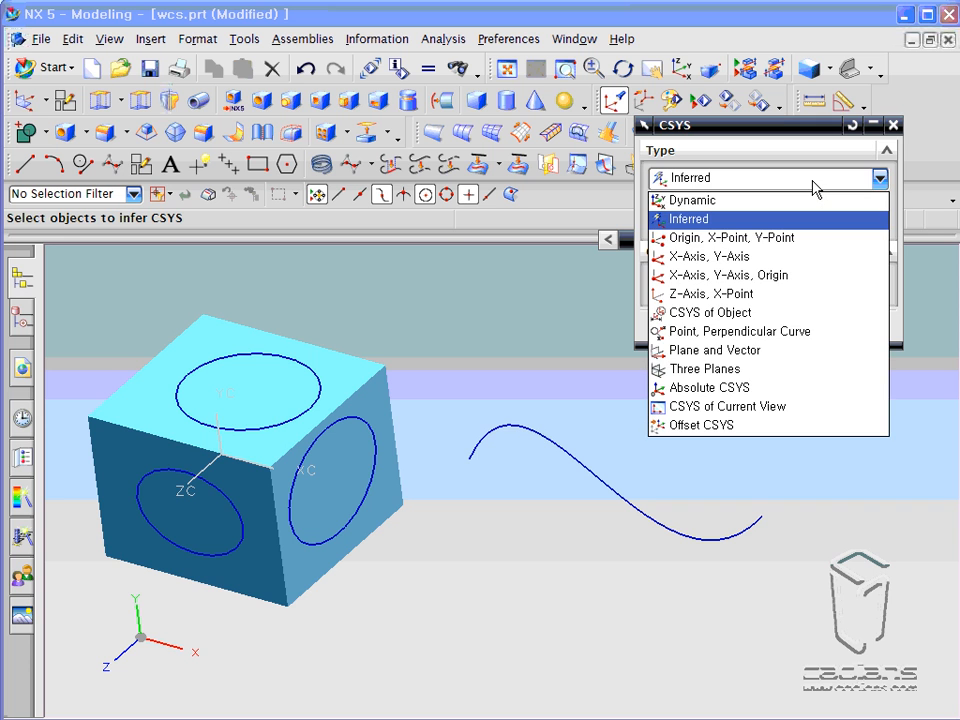
pyautogui.click(790, 331)
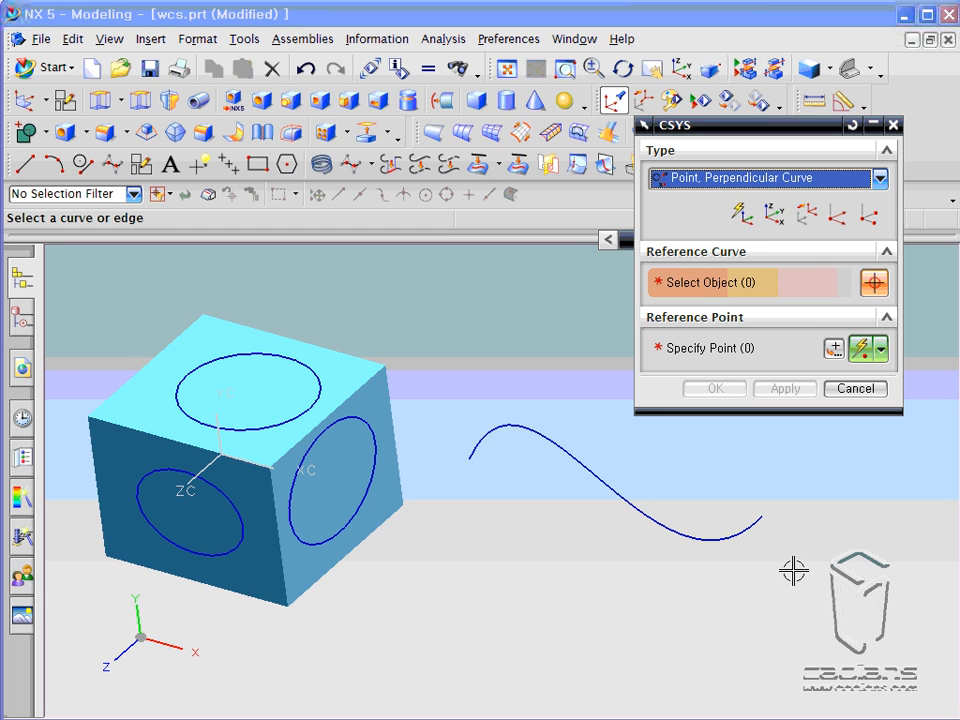
pyautogui.click(752, 525)
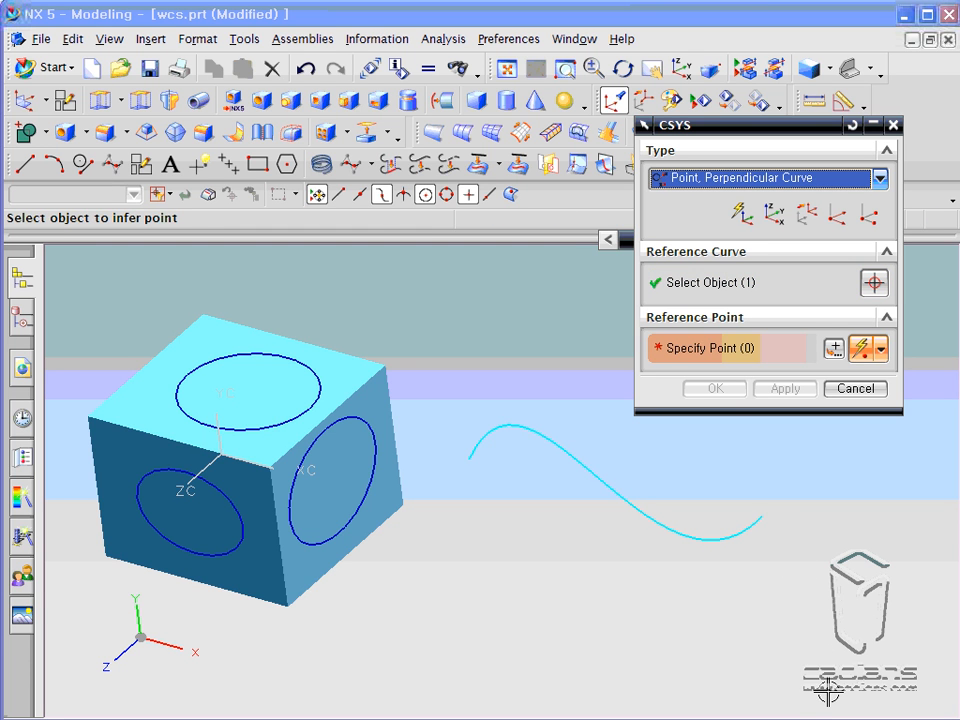
pyautogui.click(761, 515)
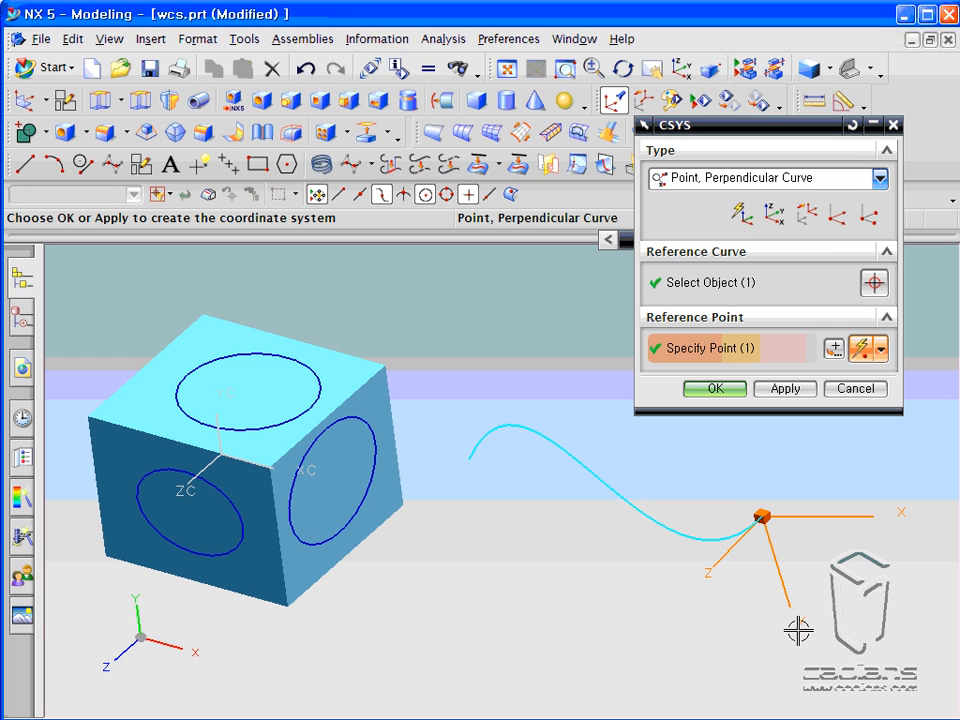
pyautogui.click(738, 393)
# Draw a small basic-curve circle centred on the spline's end point at the WCS origin, perpendicular to the spline.
pyautogui.moveTo(761, 476); pyautogui.dragTo(628, 426, button='middle')
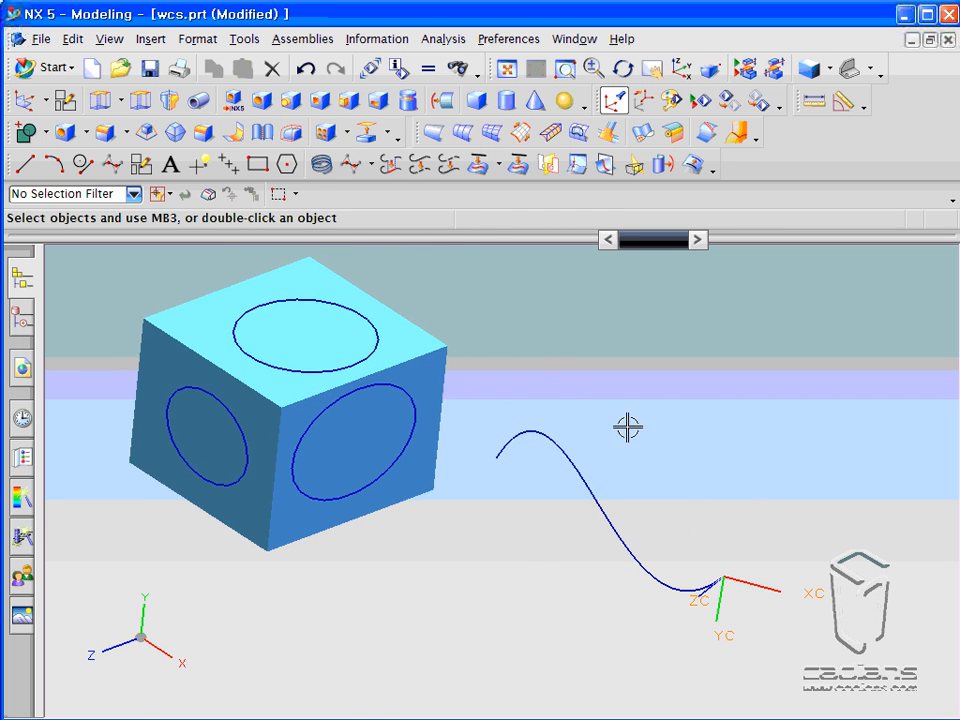
pyautogui.click(80, 163)
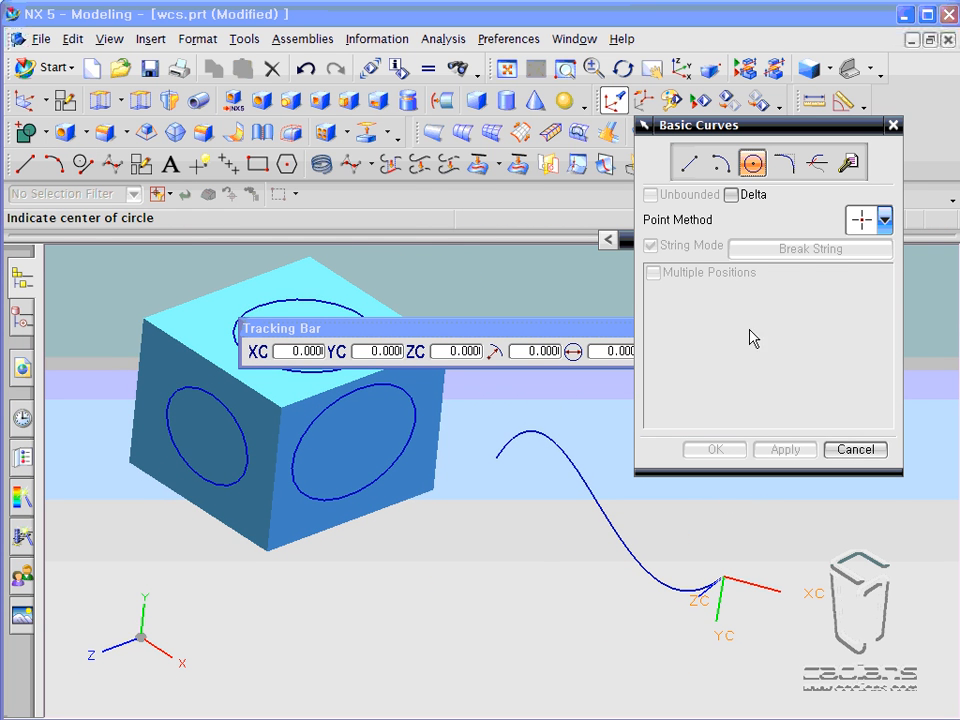
pyautogui.click(852, 217)
pyautogui.click(859, 326)
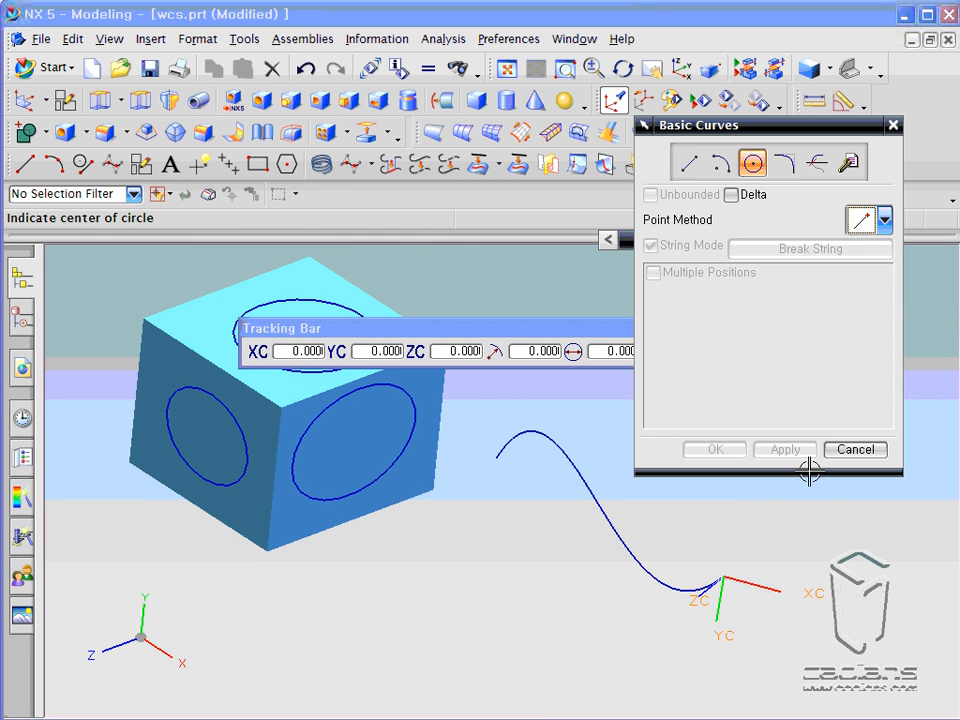
pyautogui.click(722, 576)
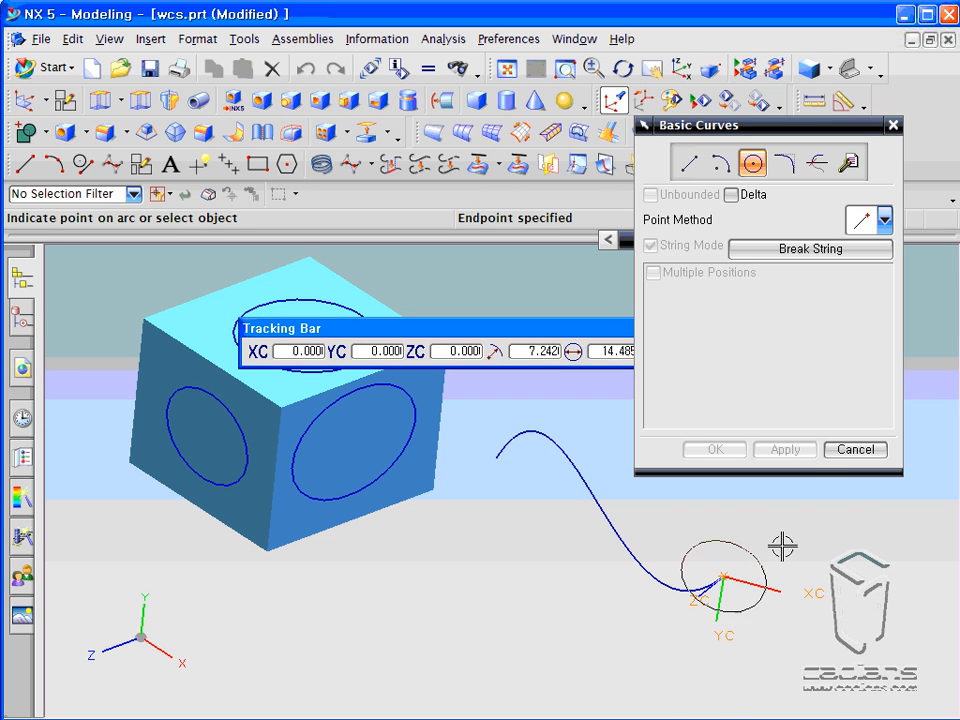
pyautogui.click(884, 220)
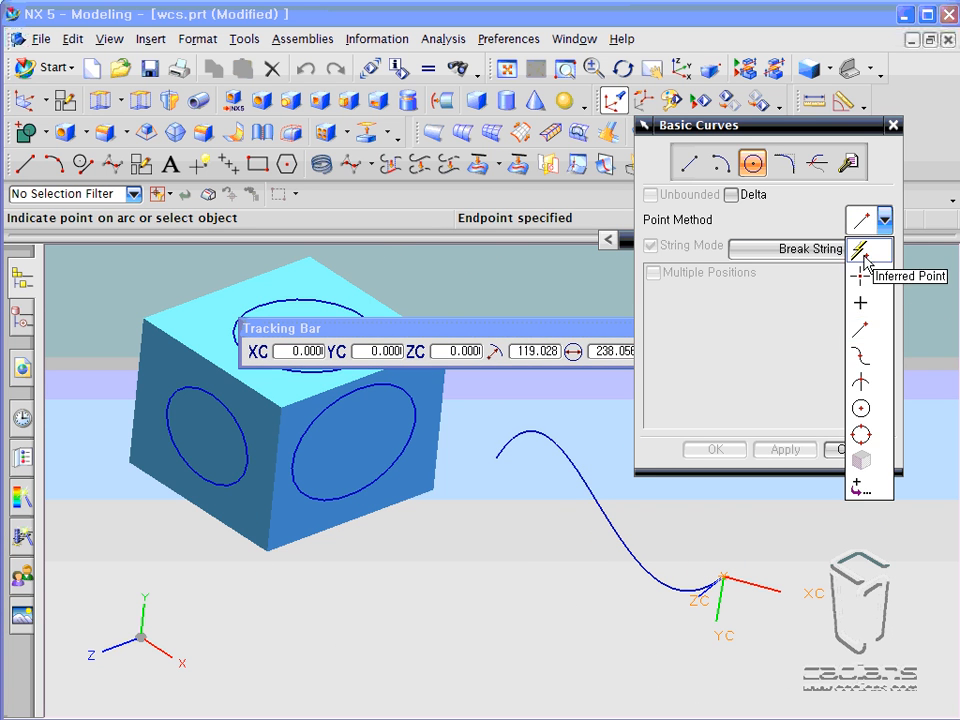
pyautogui.click(853, 252)
pyautogui.click(743, 555)
pyautogui.click(855, 451)
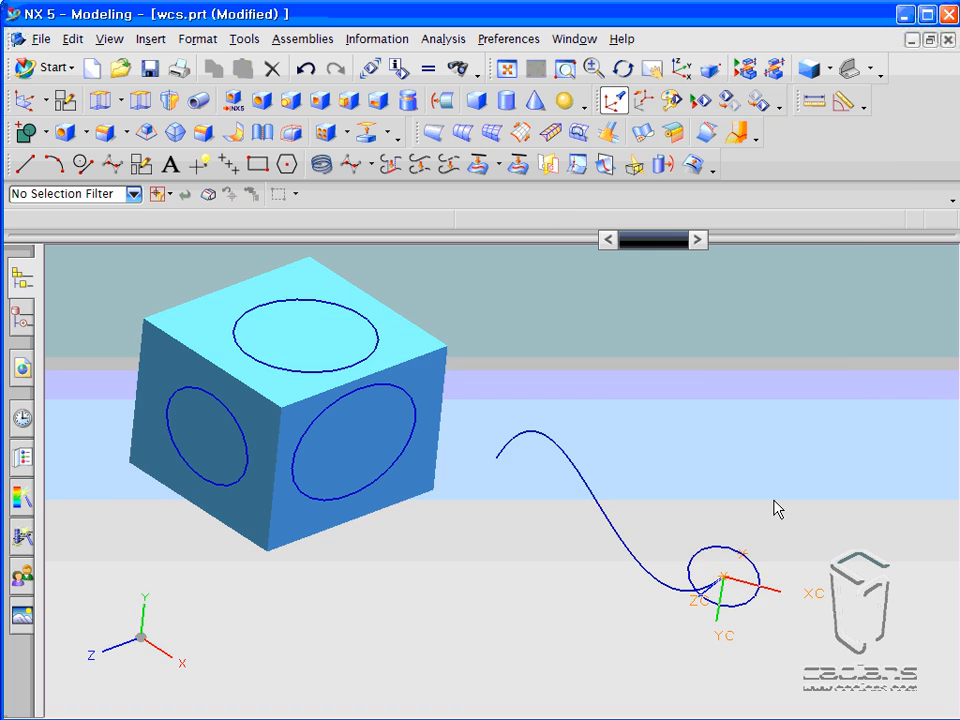
# Start a Swept feature and define the small circle at the spline's end as its section, excluding the spline from the section.
pyautogui.moveTo(762, 498)
pyautogui.mouseDown(button='middle')
pyautogui.moveTo(842, 494)
pyautogui.moveTo(837, 502)
pyautogui.moveTo(816, 489)
pyautogui.moveTo(759, 493)
pyautogui.mouseUp(button='middle')
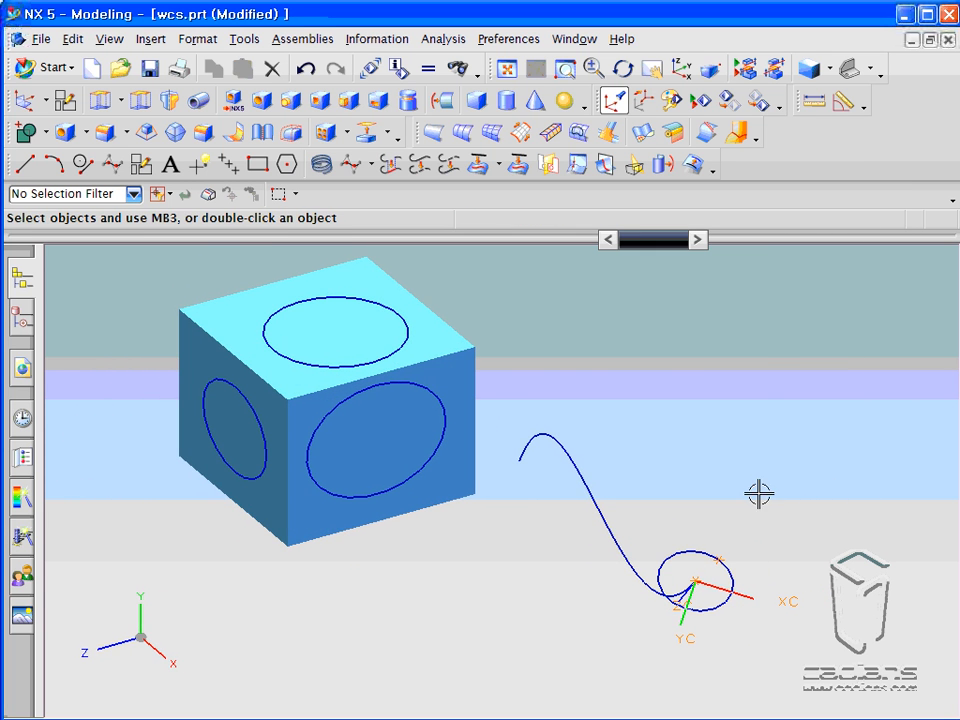
pyautogui.click(146, 42)
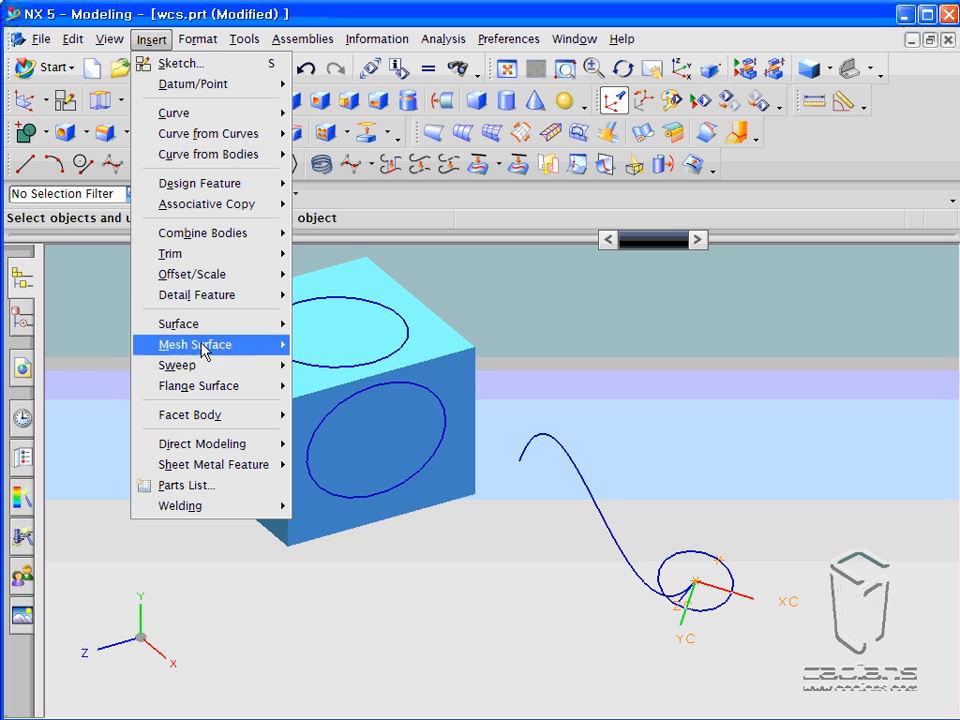
pyautogui.moveTo(204, 372)
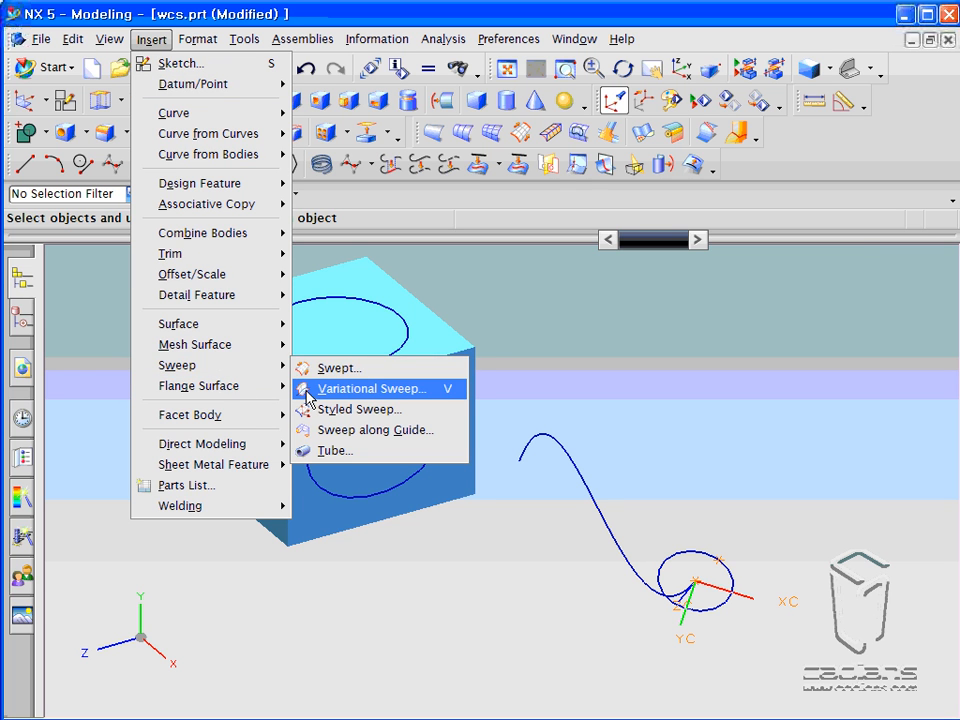
pyautogui.click(316, 367)
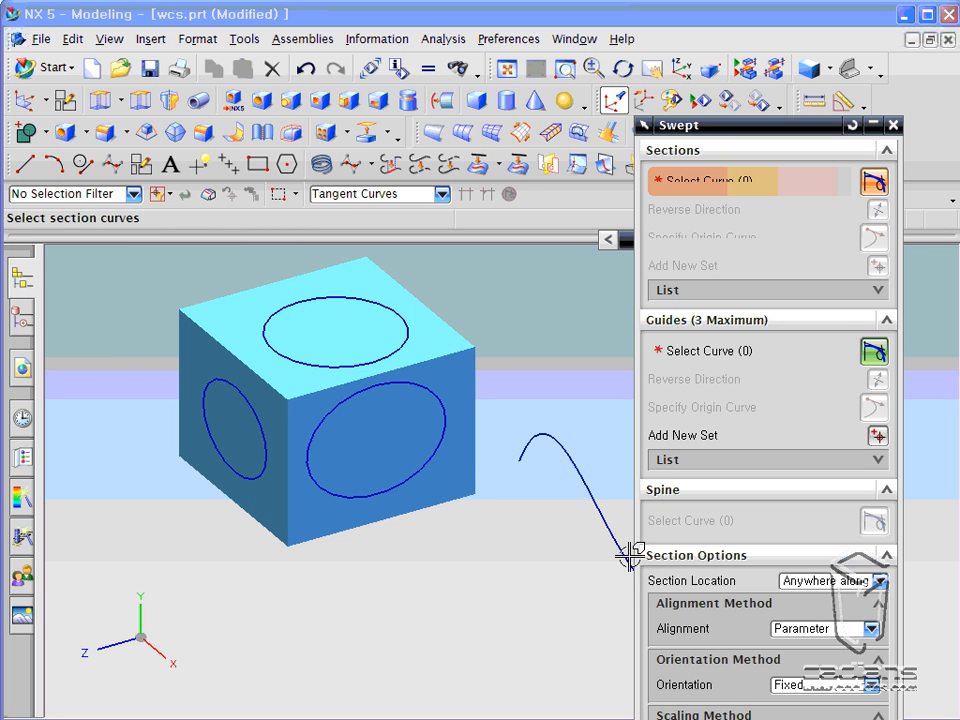
pyautogui.click(627, 550)
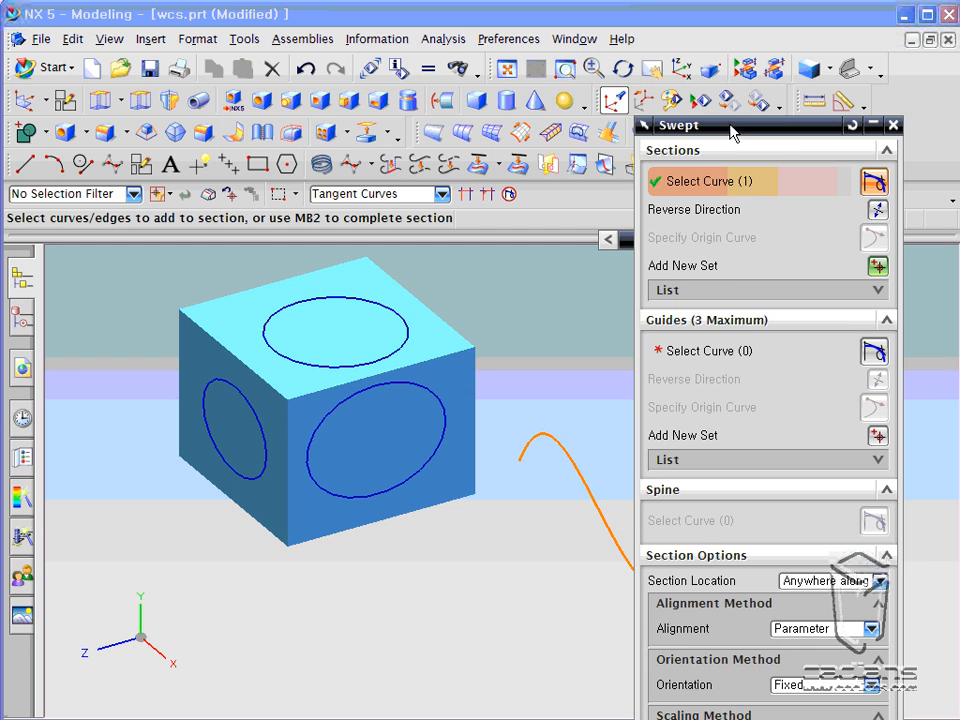
pyautogui.moveTo(731, 128); pyautogui.dragTo(297, 56)
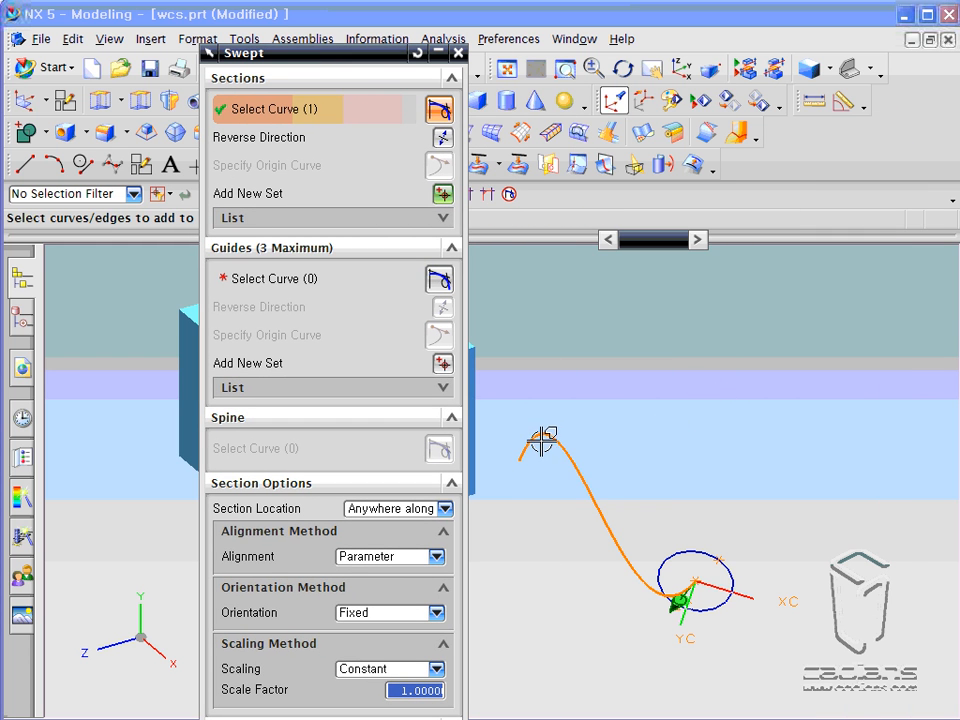
pyautogui.click(588, 466)
pyautogui.click(707, 553)
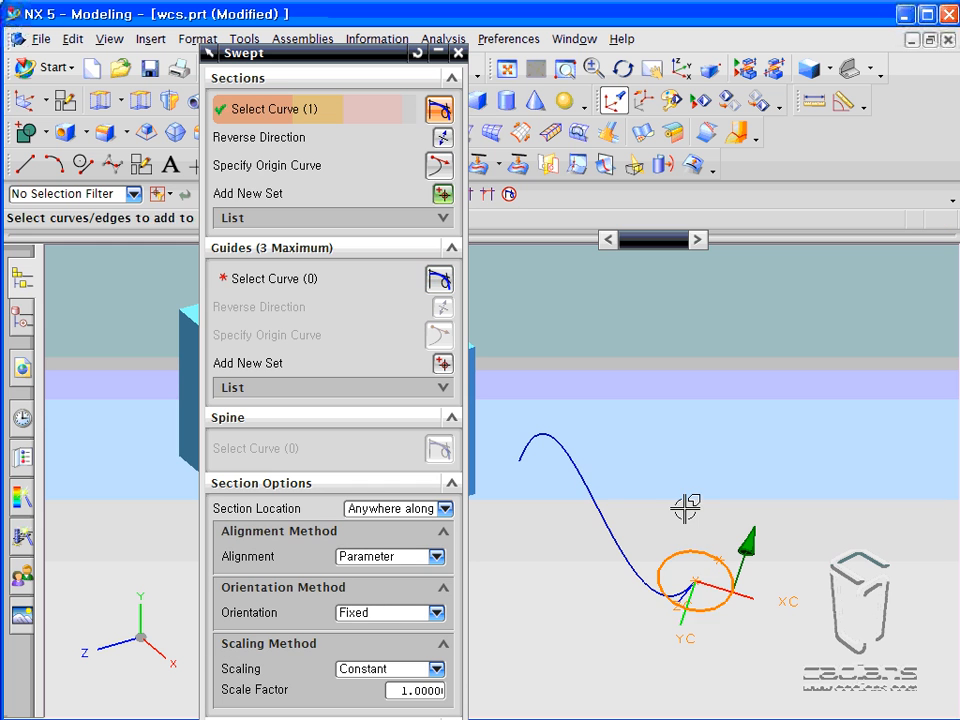
pyautogui.middleClick(657, 516)
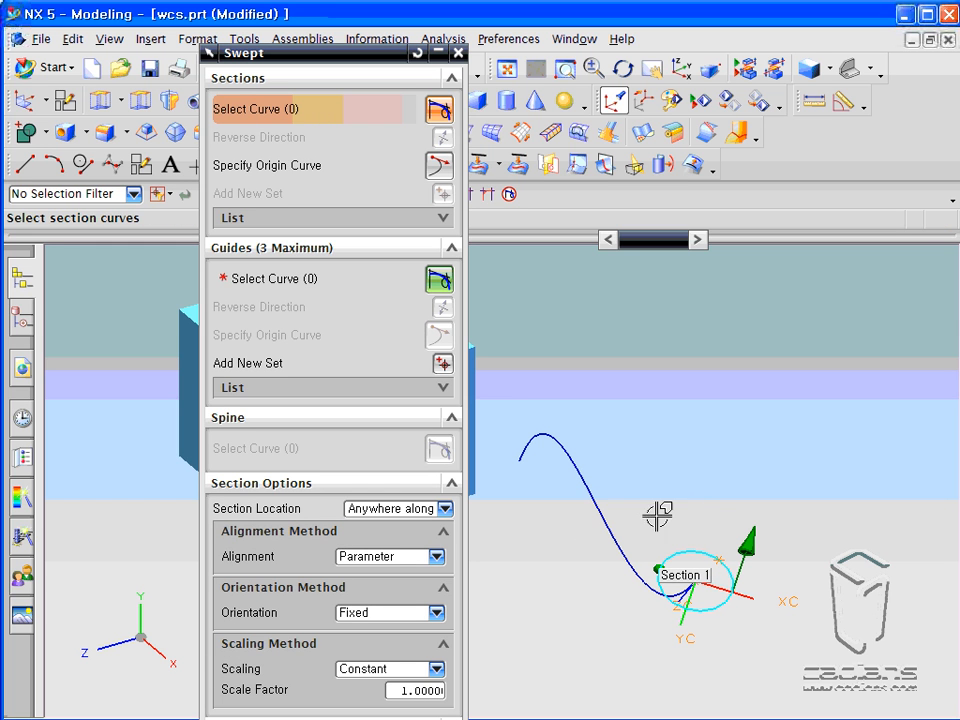
# Use the spline as the guide curve, create the swept body and finish the Swept command.
pyautogui.click(394, 294)
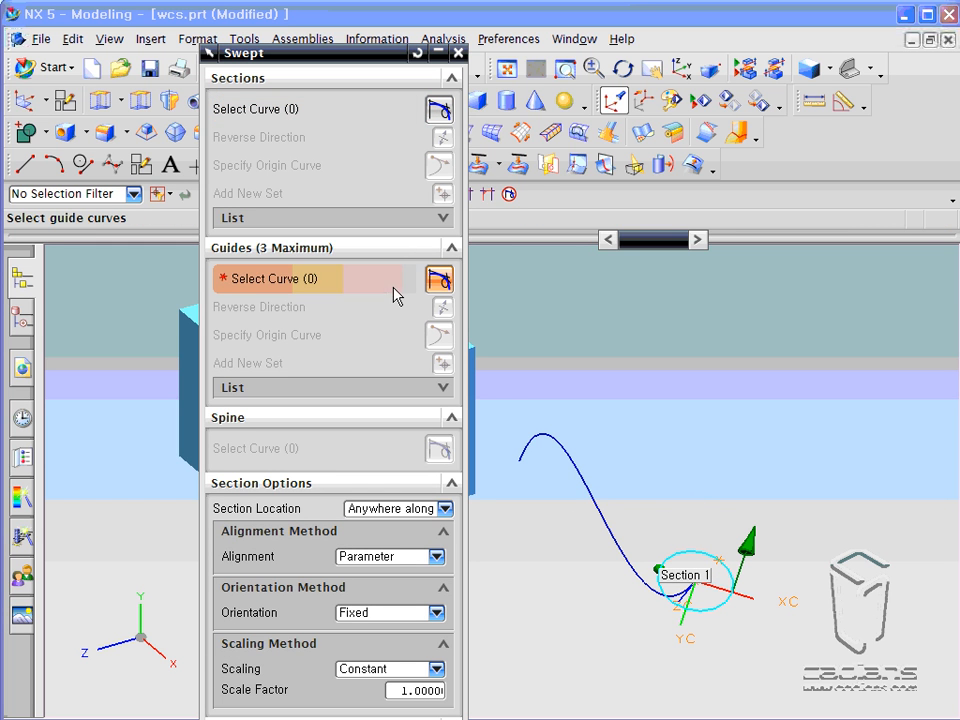
pyautogui.click(610, 512)
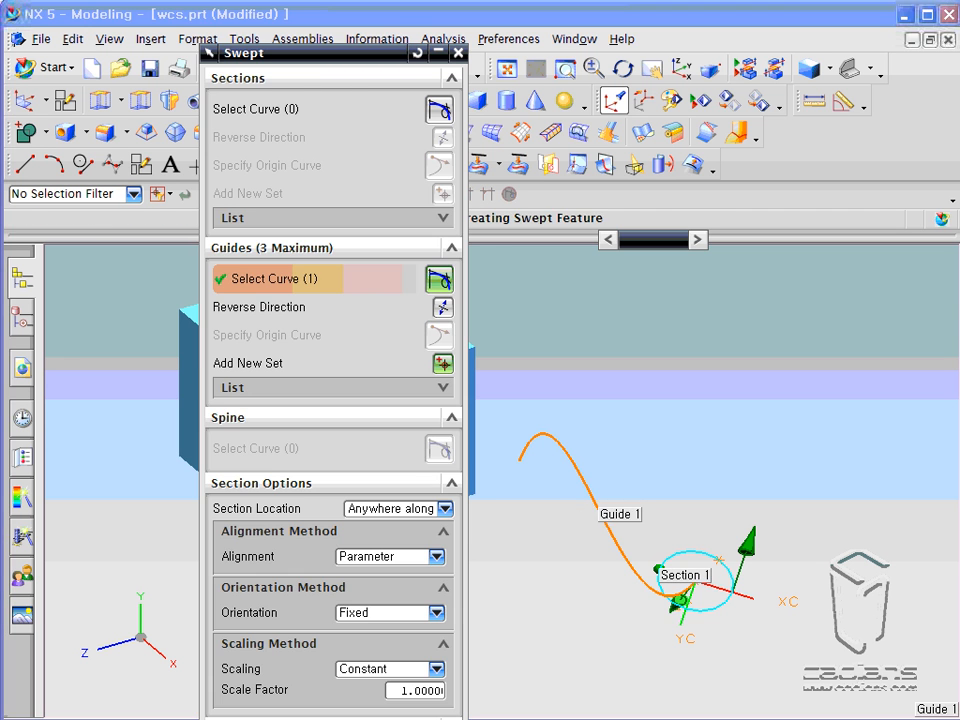
pyautogui.middleClick(508, 613)
pyautogui.moveTo(508, 613); pyautogui.dragTo(554, 579, button='middle')
pyautogui.press('Escape')
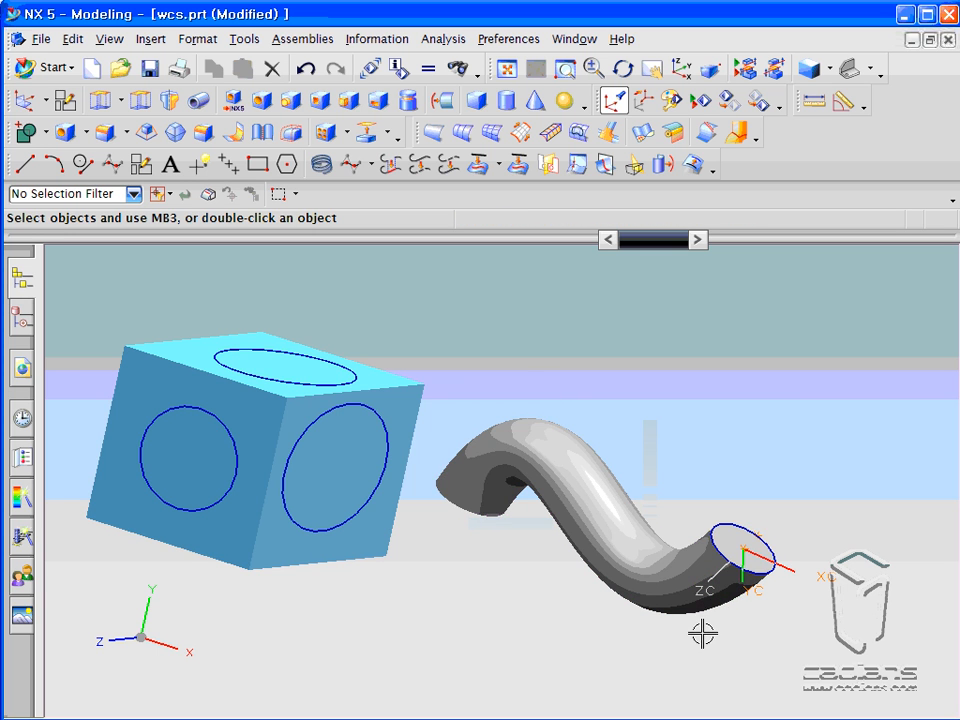
pyautogui.moveTo(699, 632); pyautogui.dragTo(690, 650, button='middle')
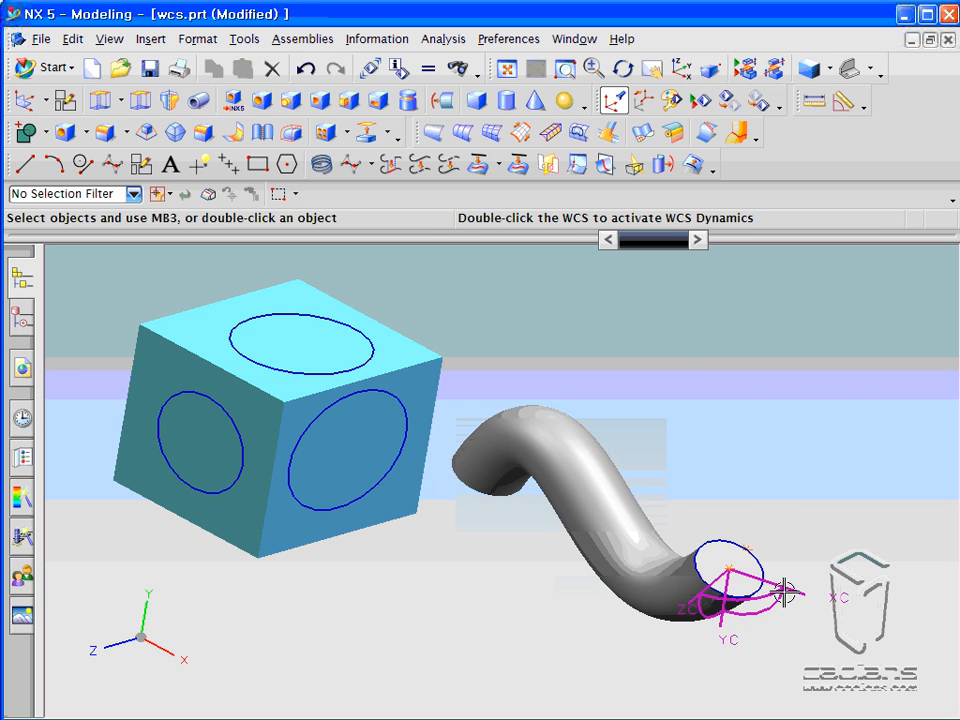
# Save the current WCS at the swept body's circular end as a coordinate system.
pyautogui.click(199, 46)
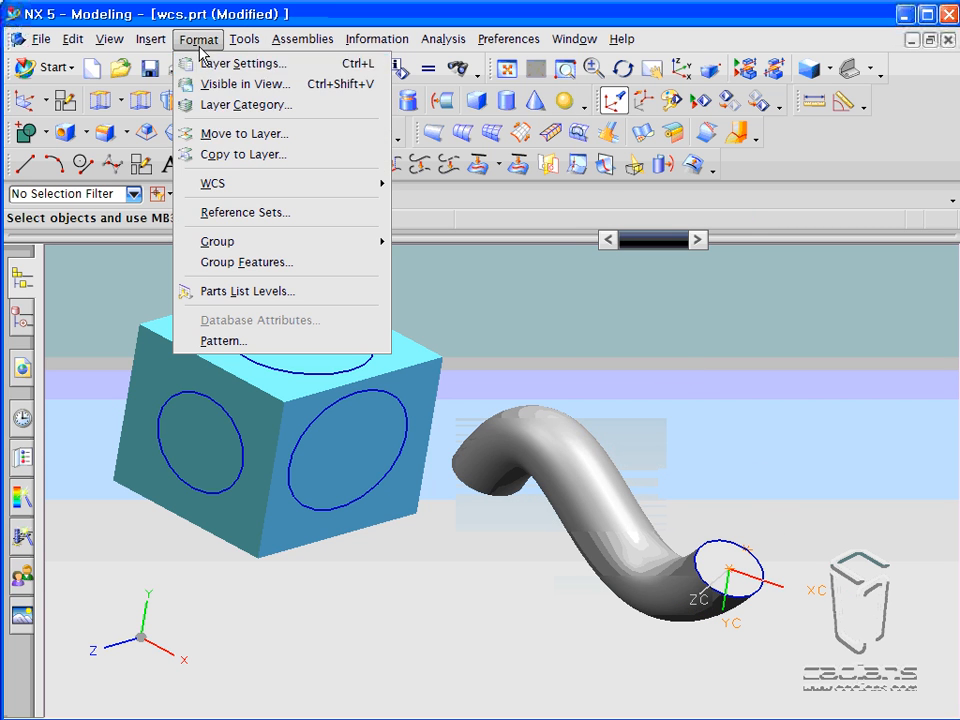
pyautogui.moveTo(249, 183)
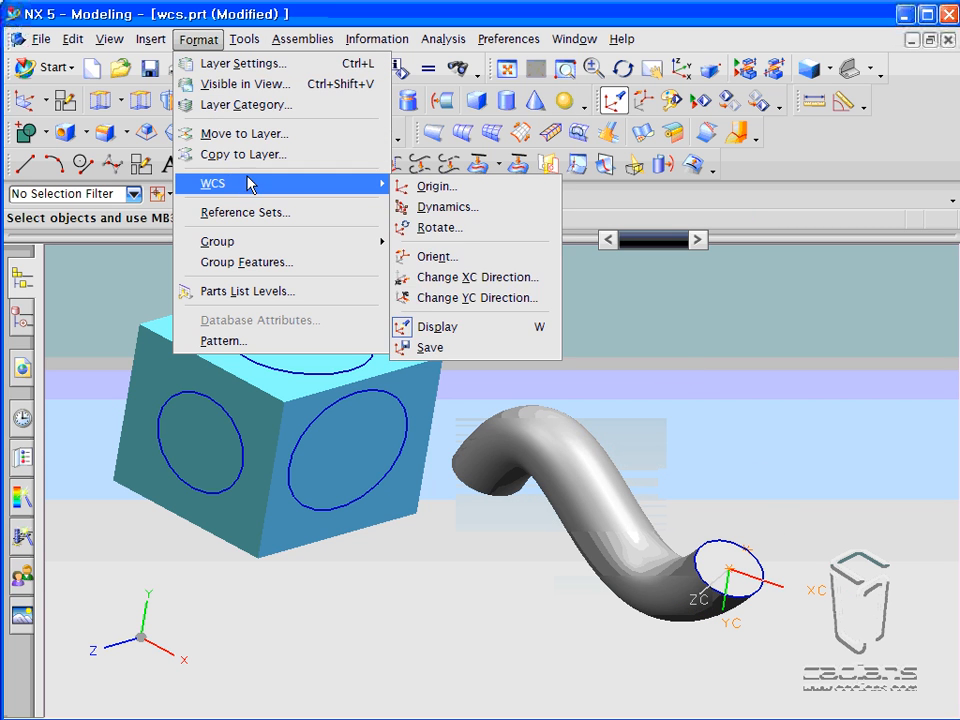
pyautogui.click(468, 356)
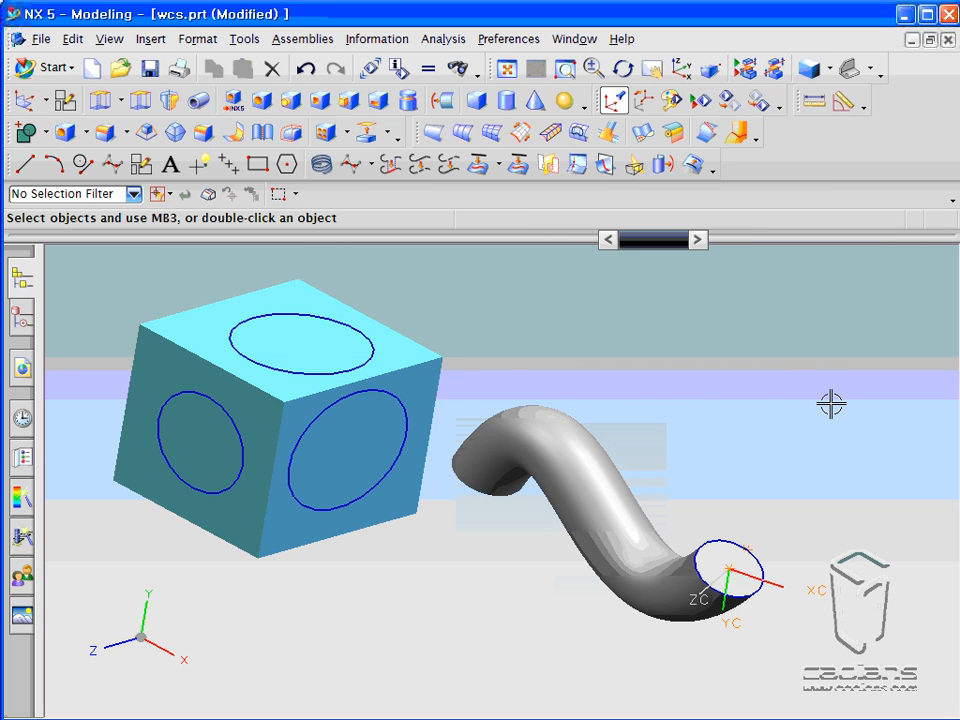
# Move the WCS dynamically to the block's upper corner nearest the swept body.
pyautogui.click(205, 40)
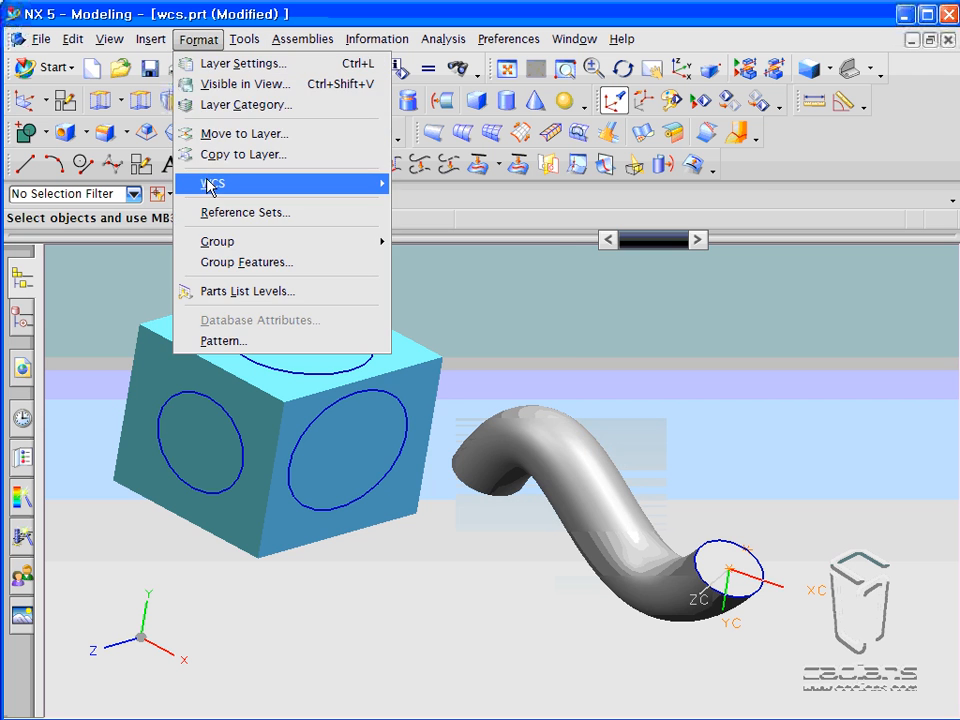
pyautogui.click(440, 206)
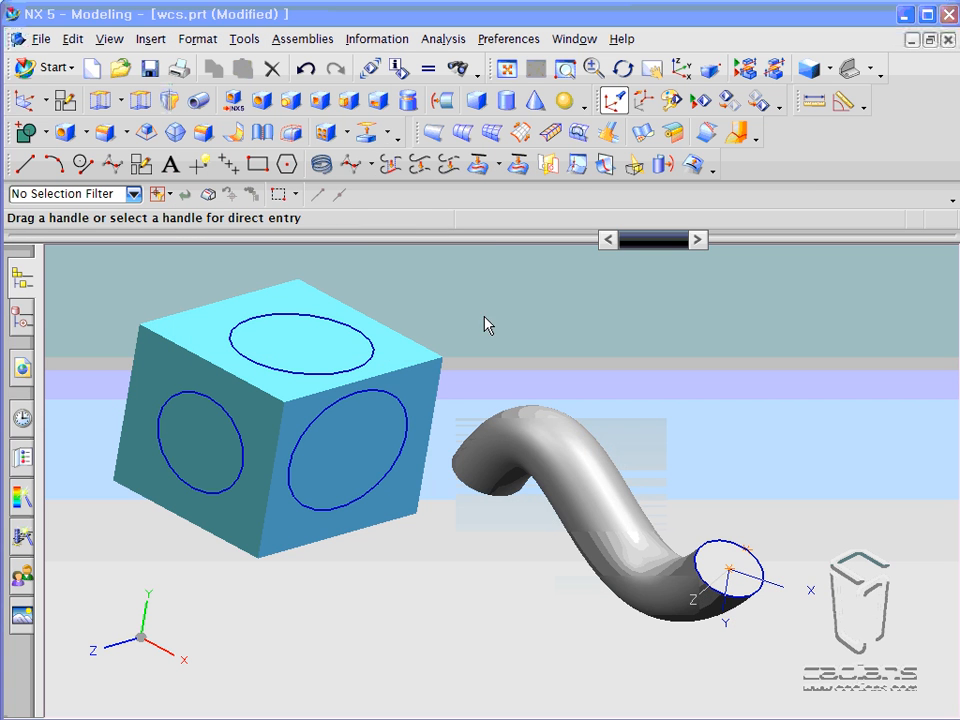
pyautogui.click(439, 349)
pyautogui.middleClick(784, 583)
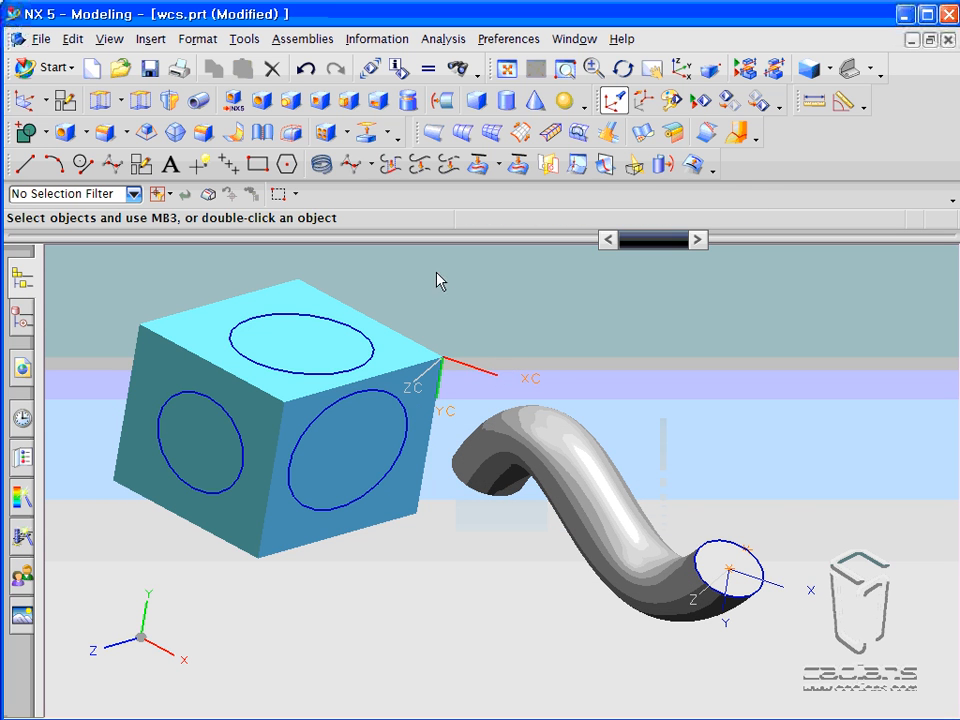
# Orient the WCS with Offset CSYS, using the saved coordinate system at the swept body's circular end as reference with zero offsets, and finish orienting.
pyautogui.click(197, 39)
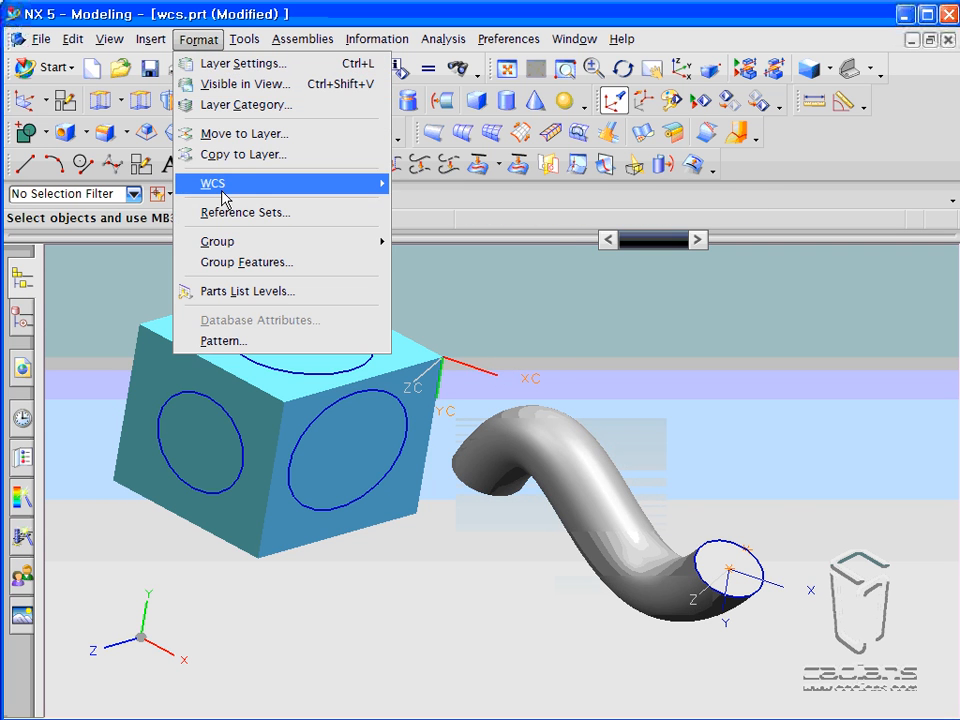
pyautogui.moveTo(215, 188)
pyautogui.click(440, 258)
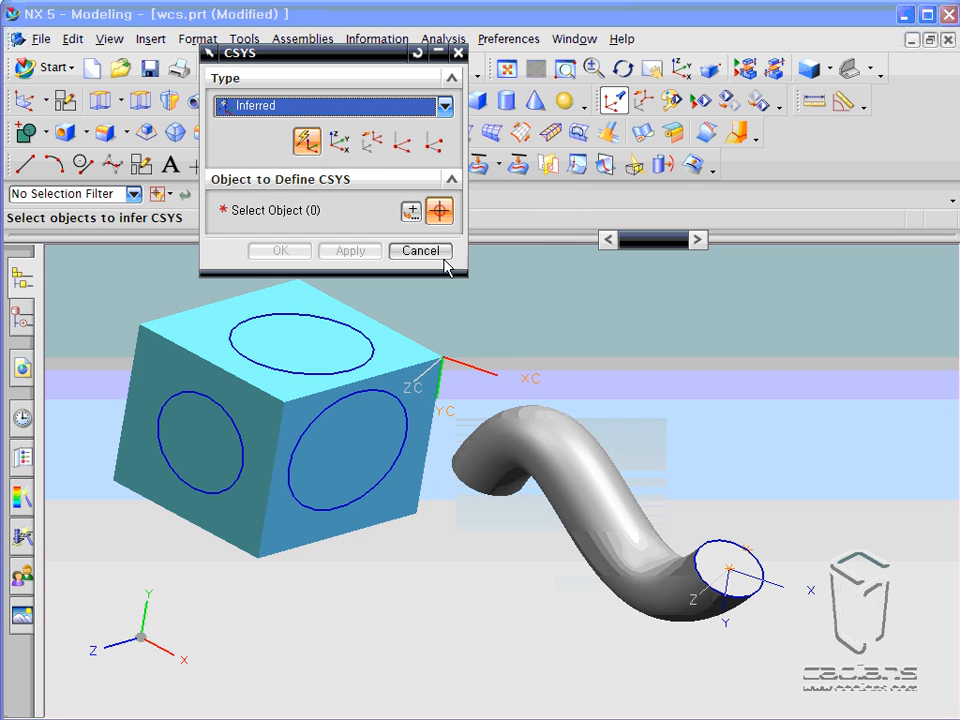
pyautogui.click(420, 106)
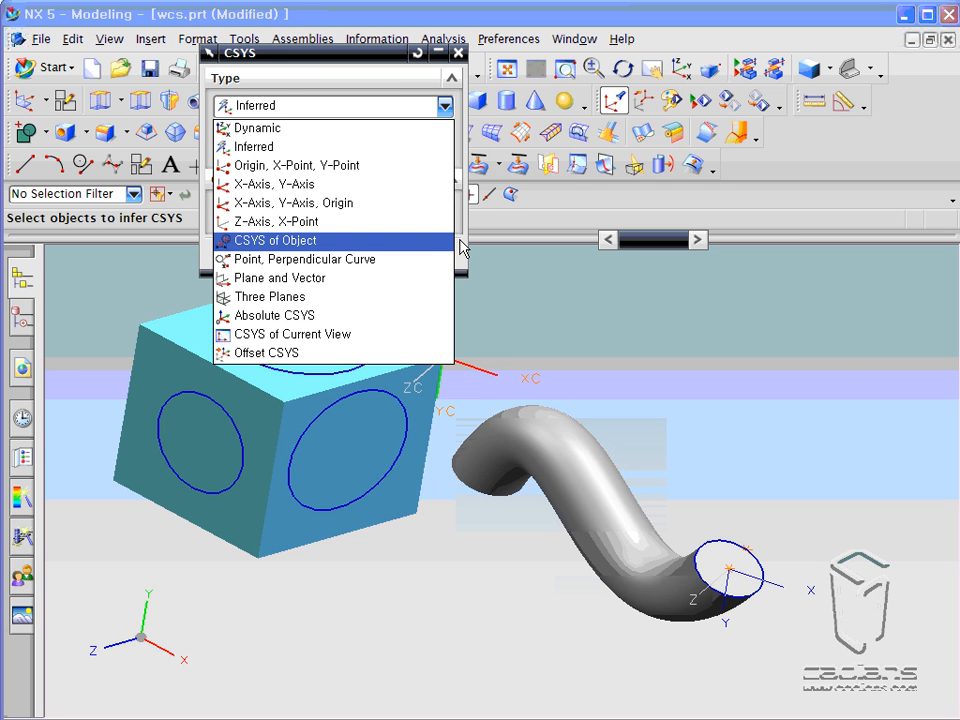
pyautogui.click(387, 358)
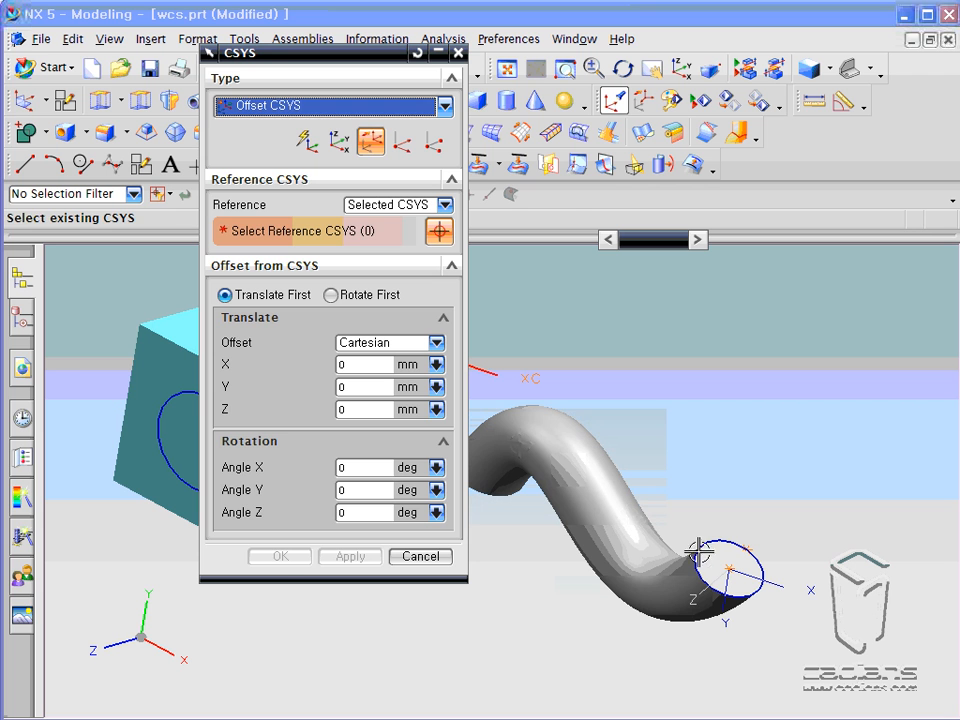
pyautogui.click(731, 571)
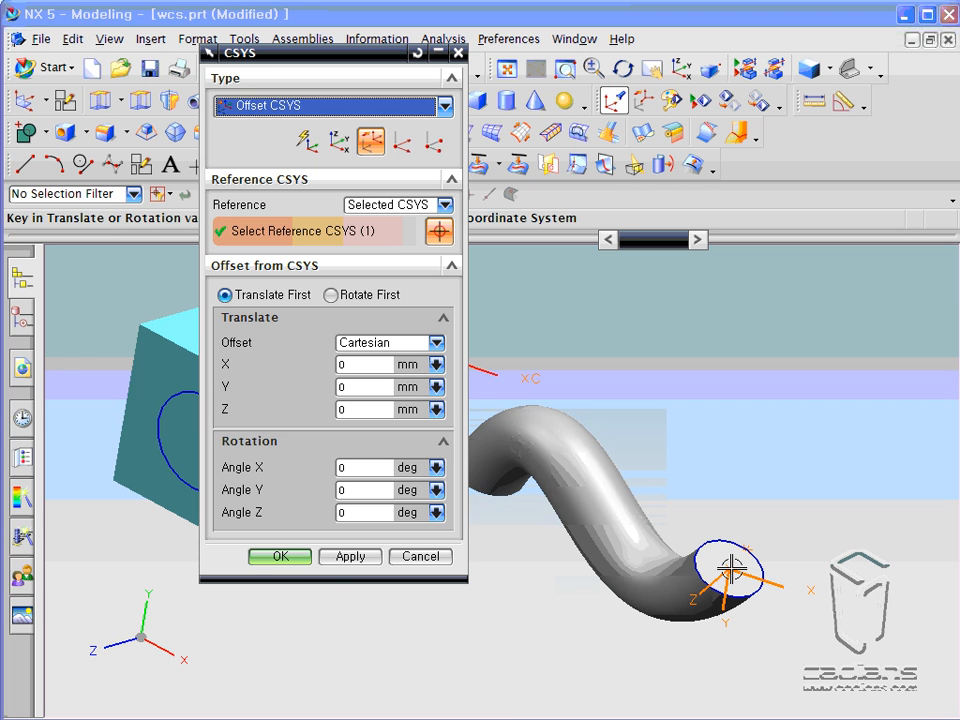
pyautogui.click(337, 558)
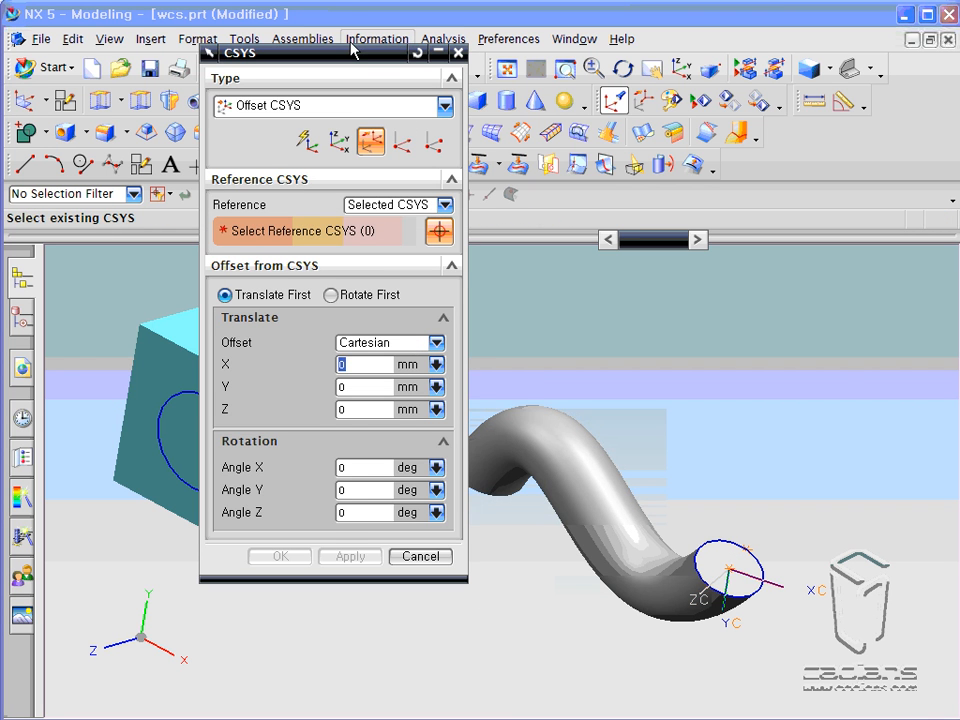
pyautogui.moveTo(352, 50); pyautogui.dragTo(209, 95)
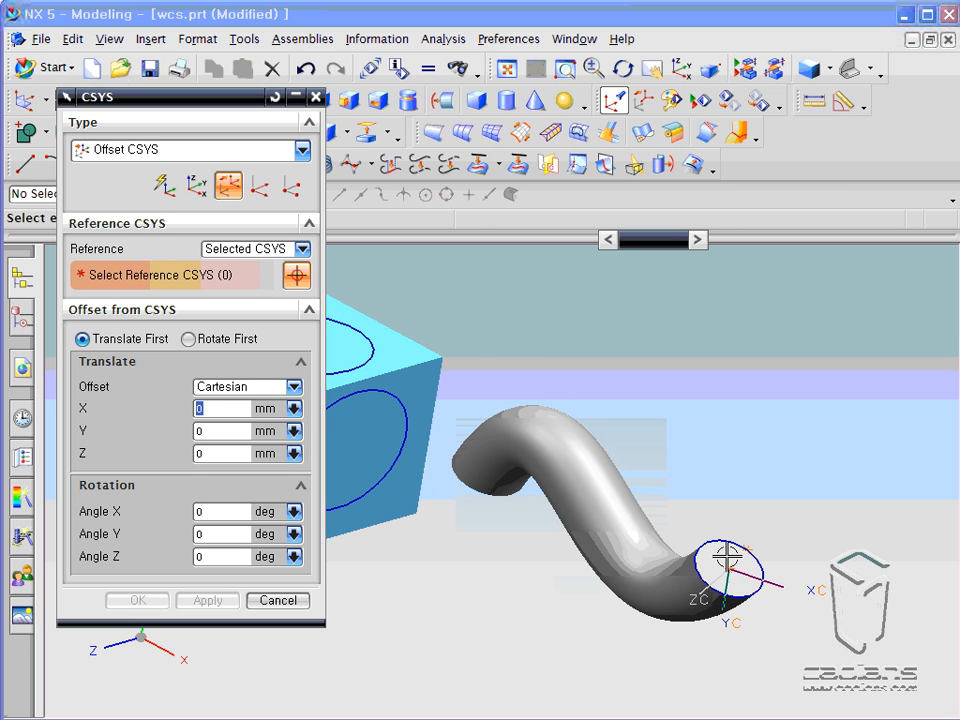
pyautogui.click(298, 602)
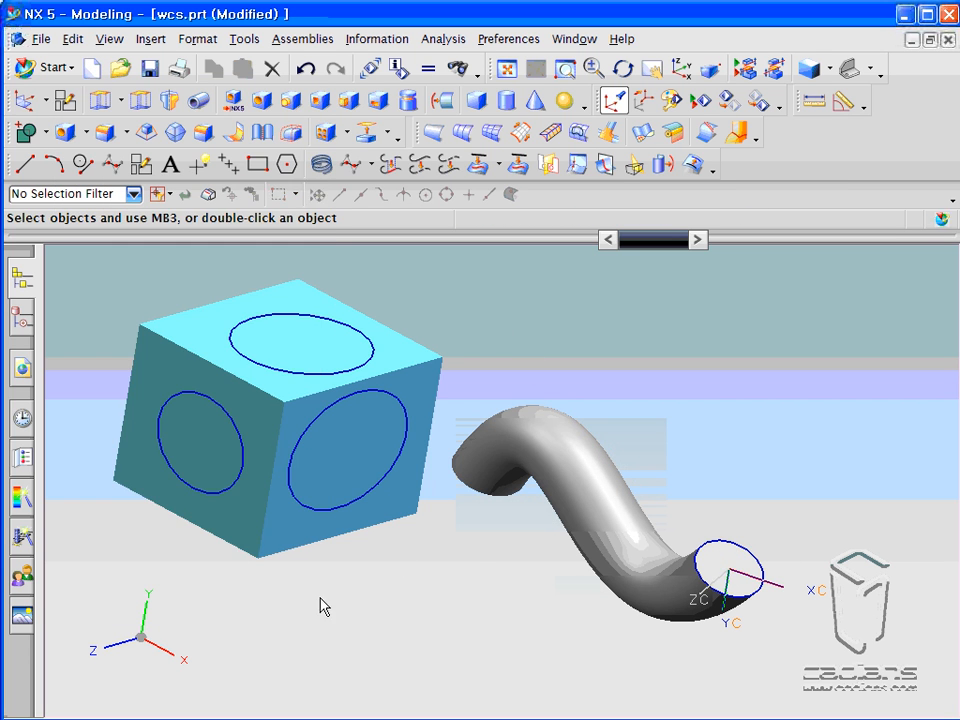
pyautogui.moveTo(478, 580)
pyautogui.mouseDown(button='middle')
pyautogui.moveTo(450, 583)
pyautogui.moveTo(467, 575)
pyautogui.mouseUp(button='middle')
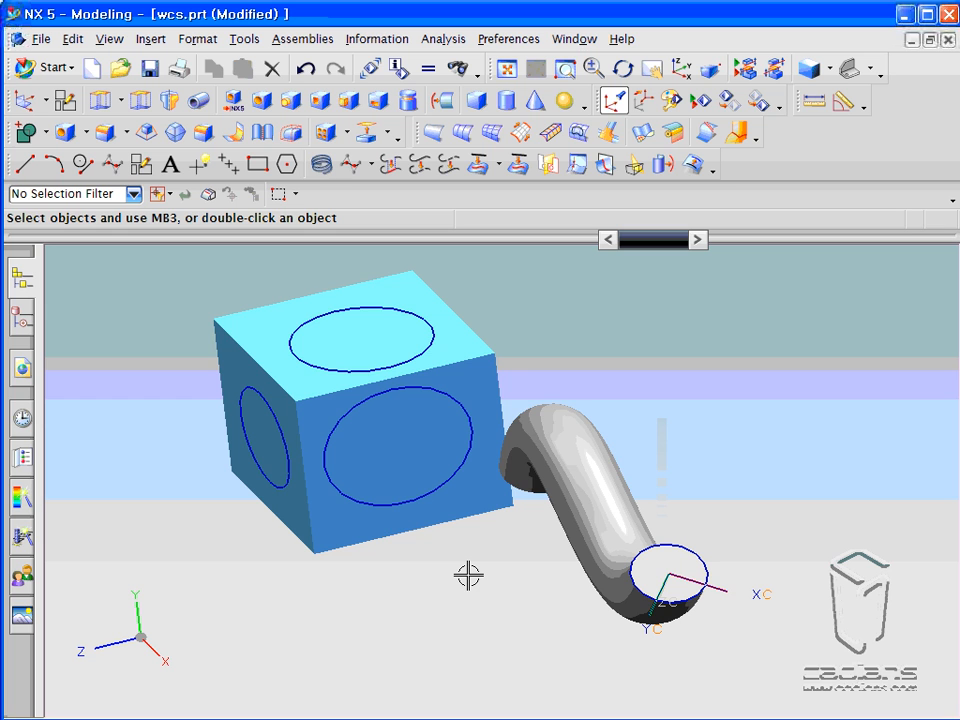